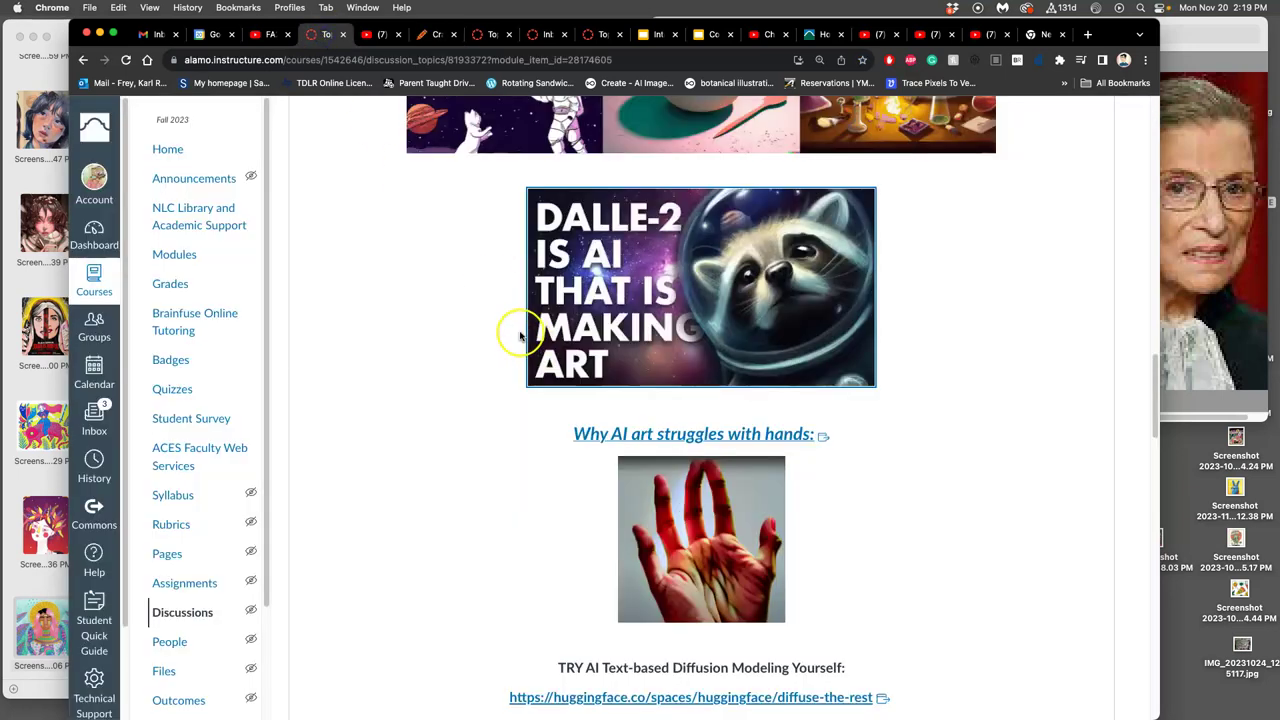
Go from the course home through Modules to the Unit 14 Digital Painting items.
scroll(530, 335, up, 10)
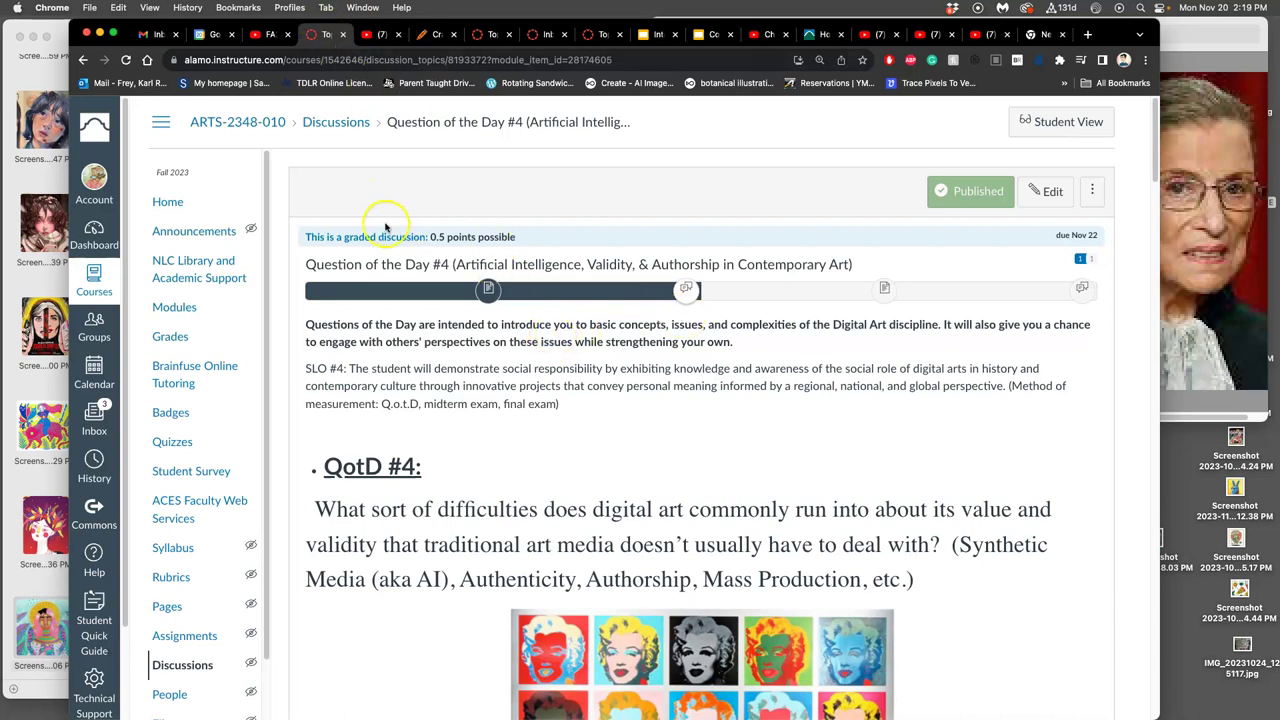
click(165, 202)
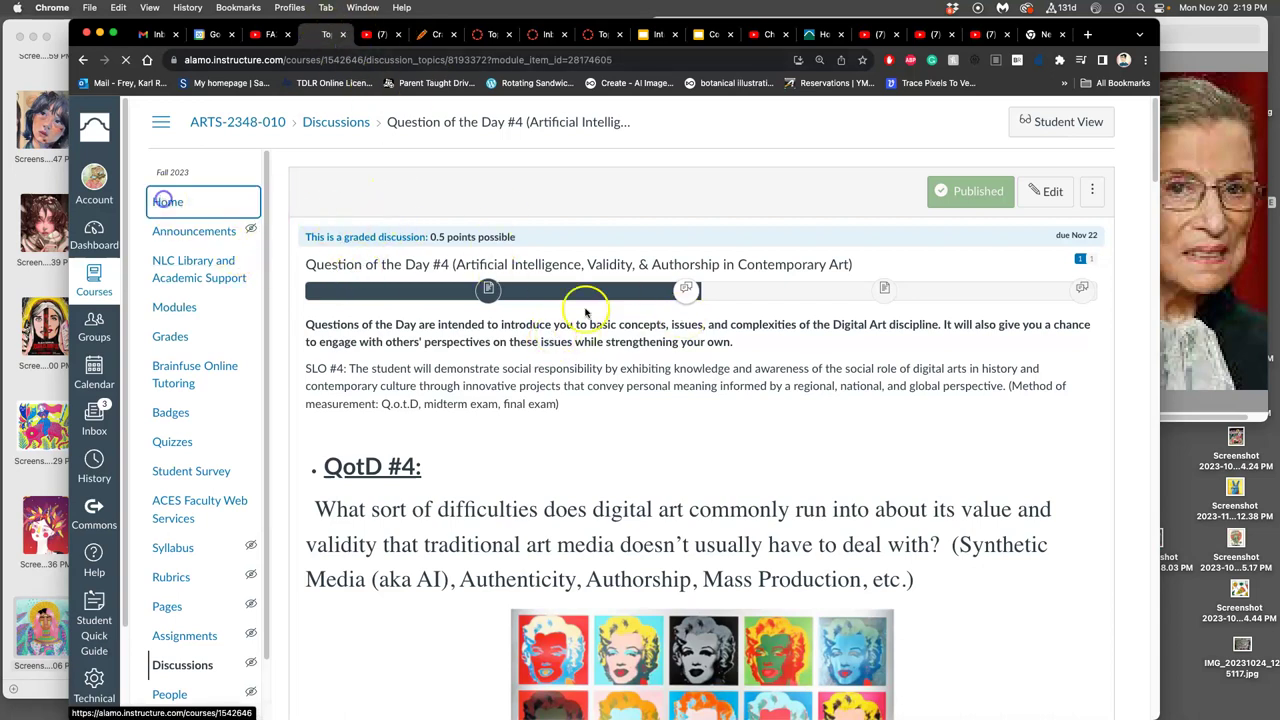
scroll(700, 450, down, 2)
click(700, 460)
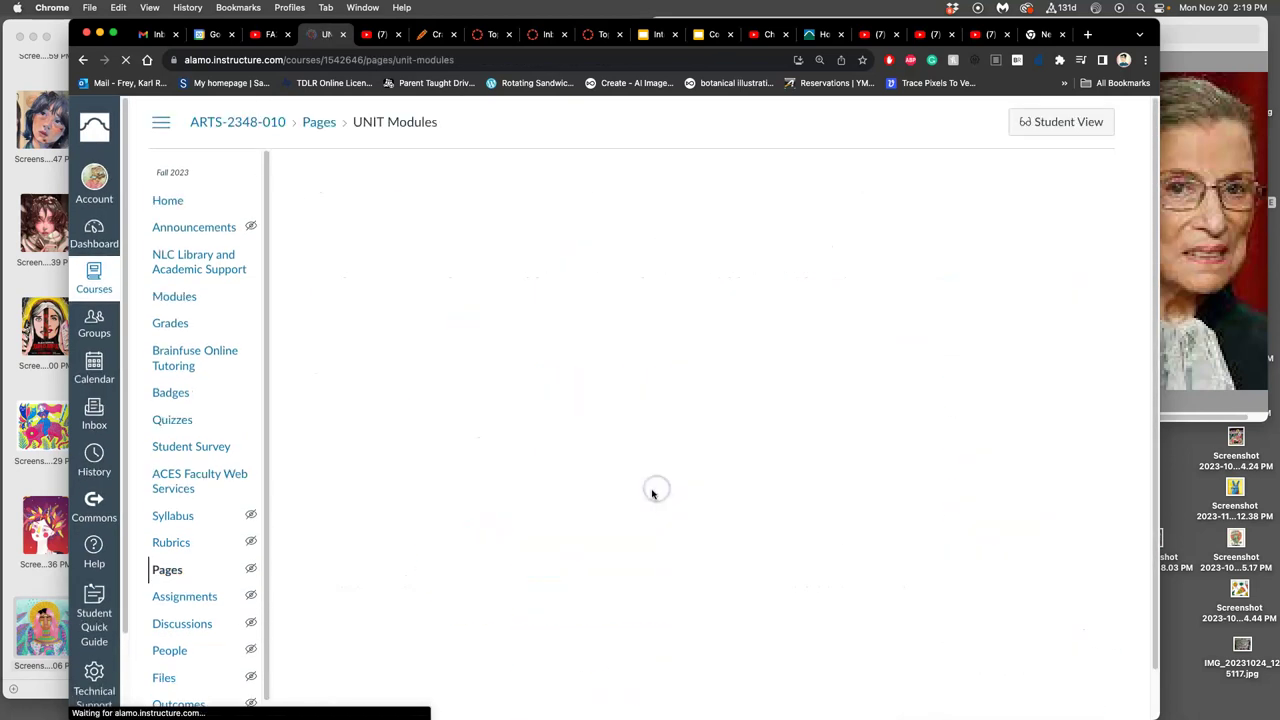
scroll(661, 490, down, 10)
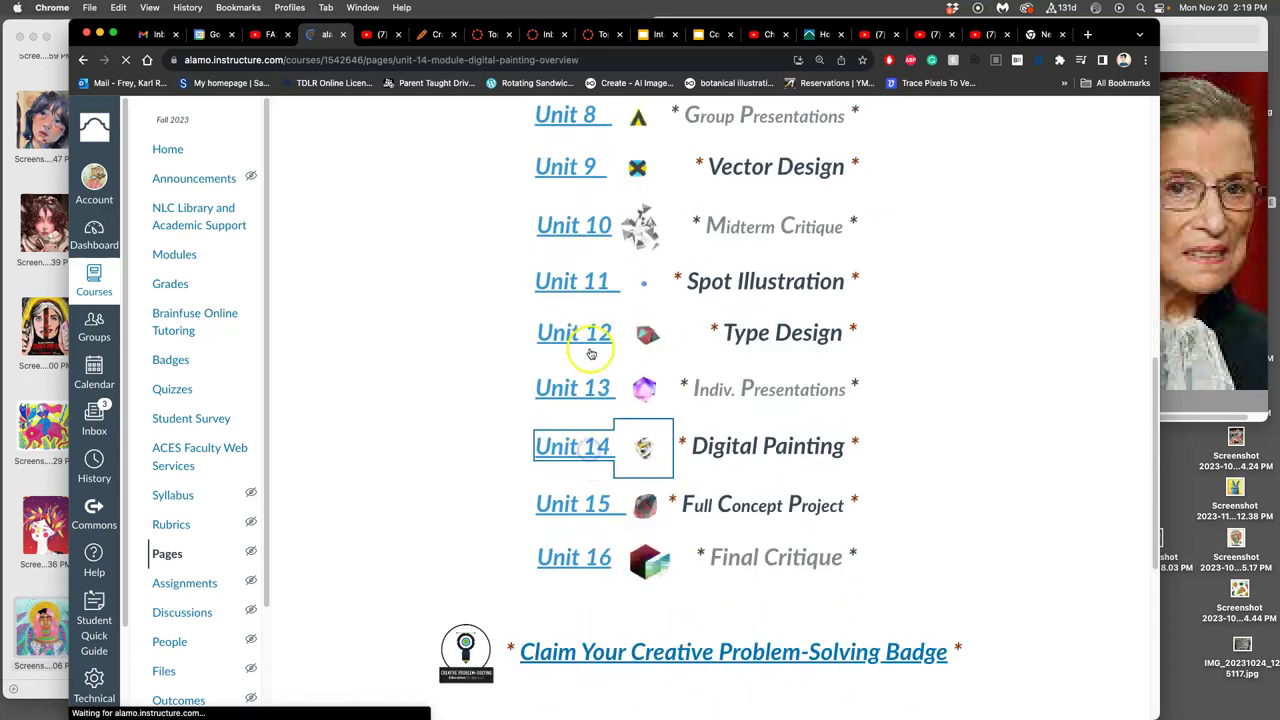
click(583, 447)
scroll(608, 366, down, 5)
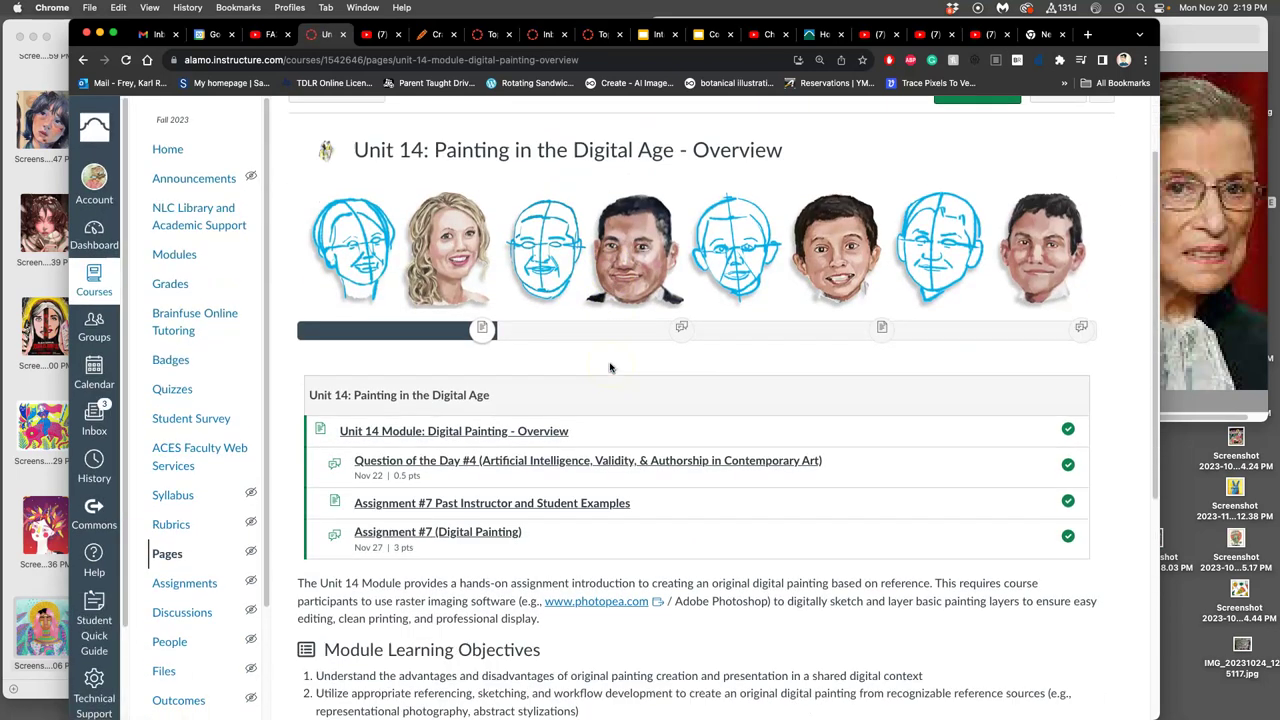
scroll(620, 380, down, 3)
click(708, 440)
click(1104, 680)
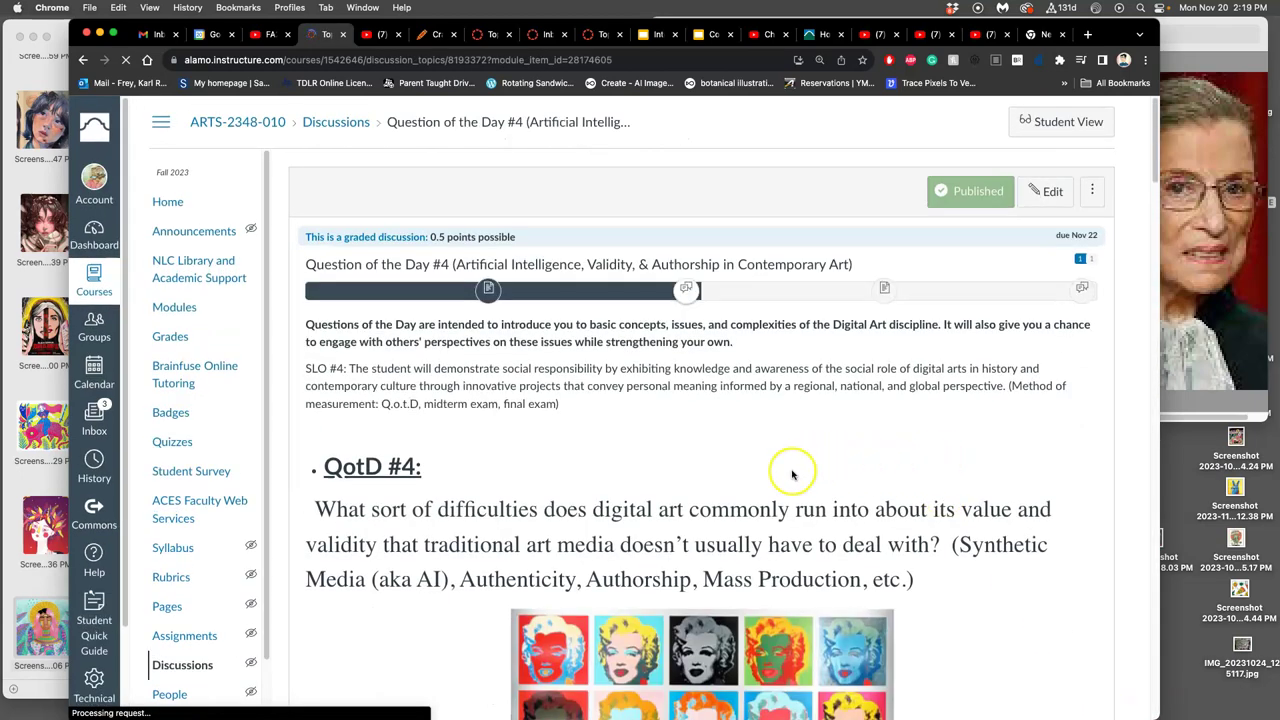
Skim the Question of the Day #4 discussion, then advance to the Assignment #7 examples page.
scroll(790, 510, down, 15)
scroll(790, 530, down, 9)
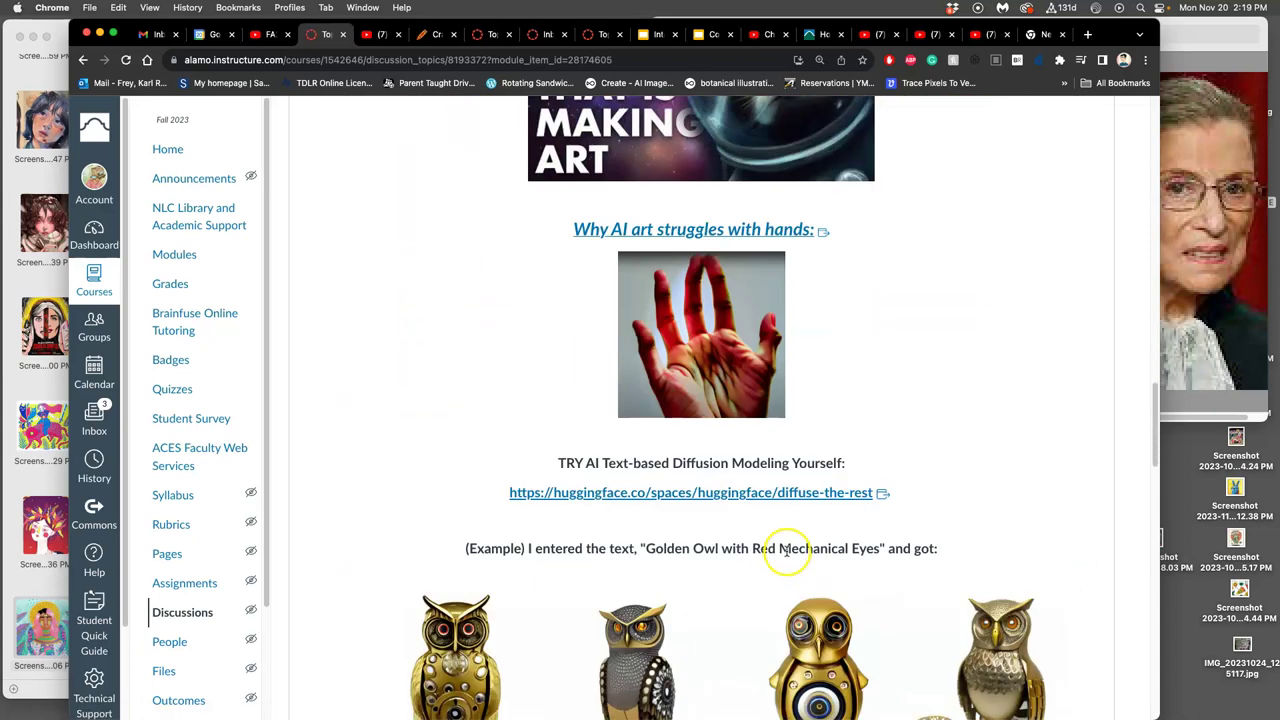
scroll(787, 549, down, 5)
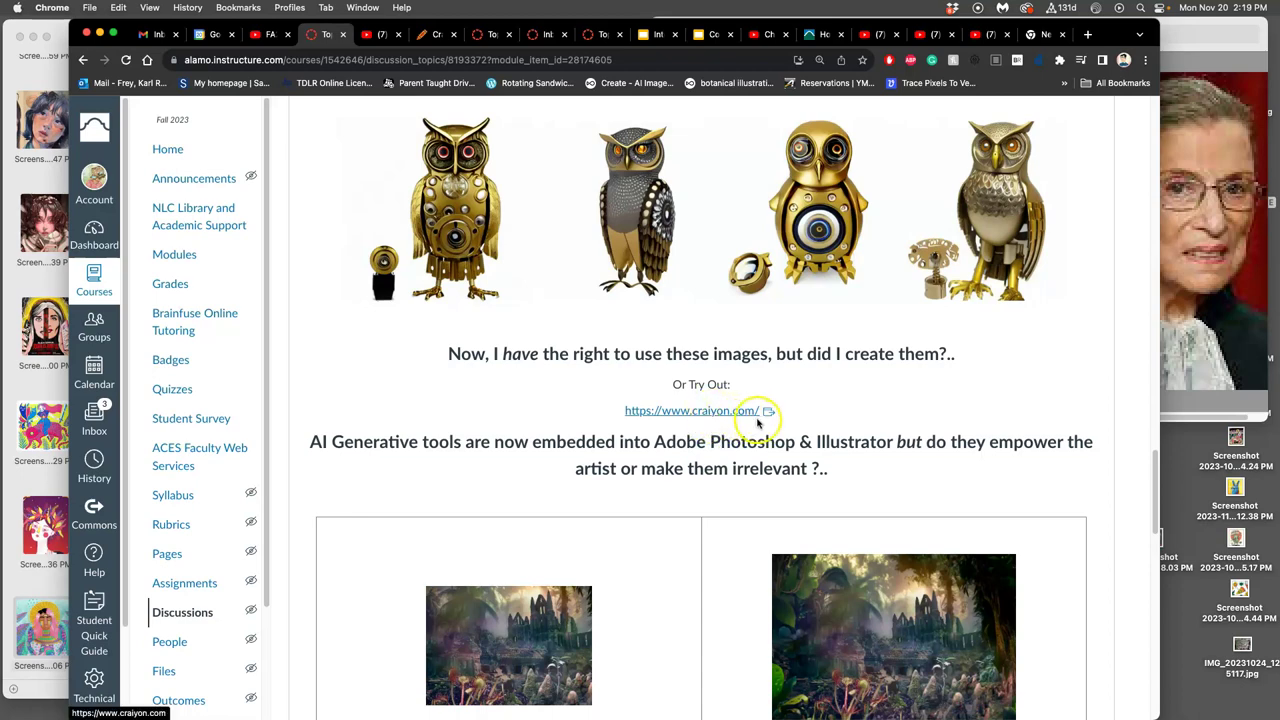
scroll(740, 420, up, 10)
scroll(755, 425, up, 15)
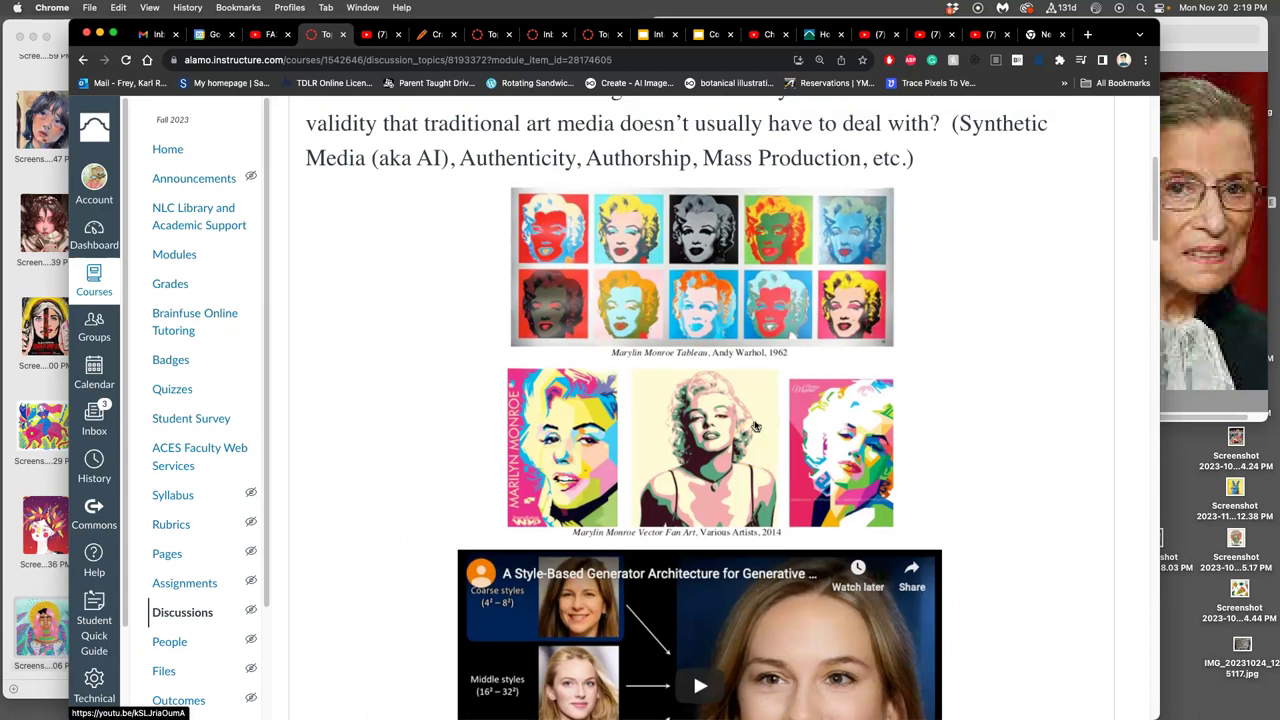
scroll(877, 344, up, 2)
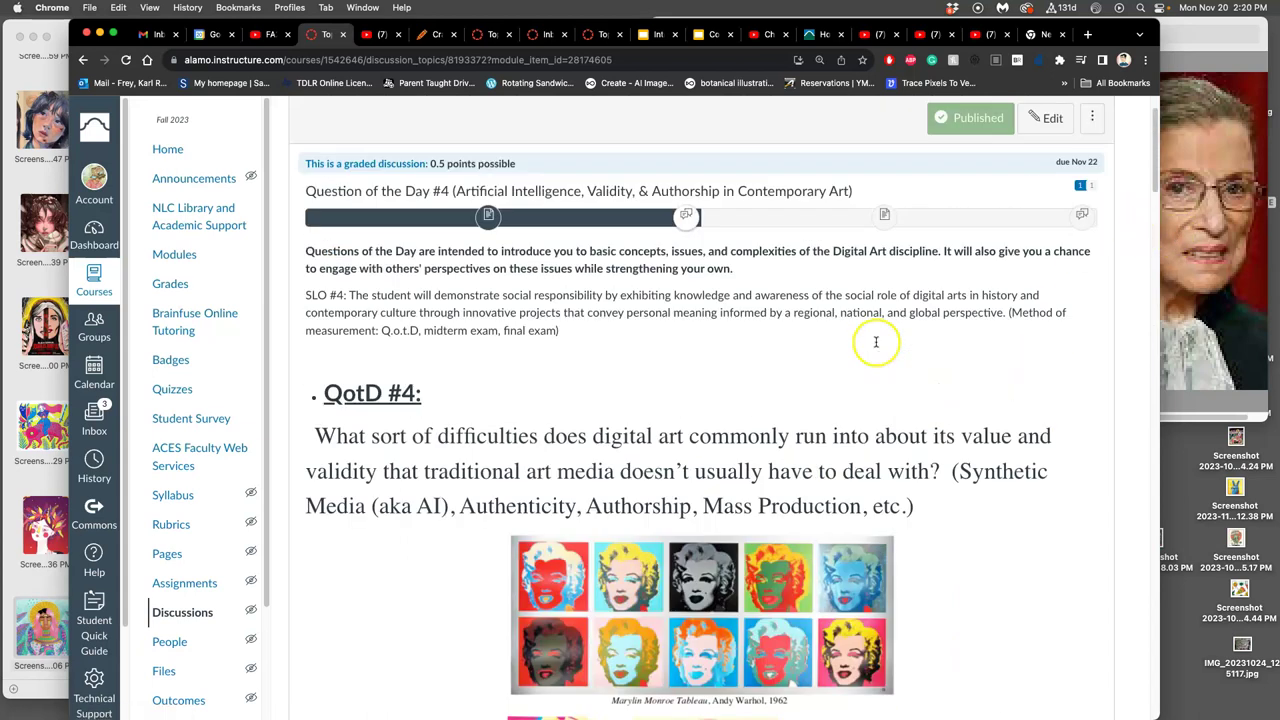
click(885, 218)
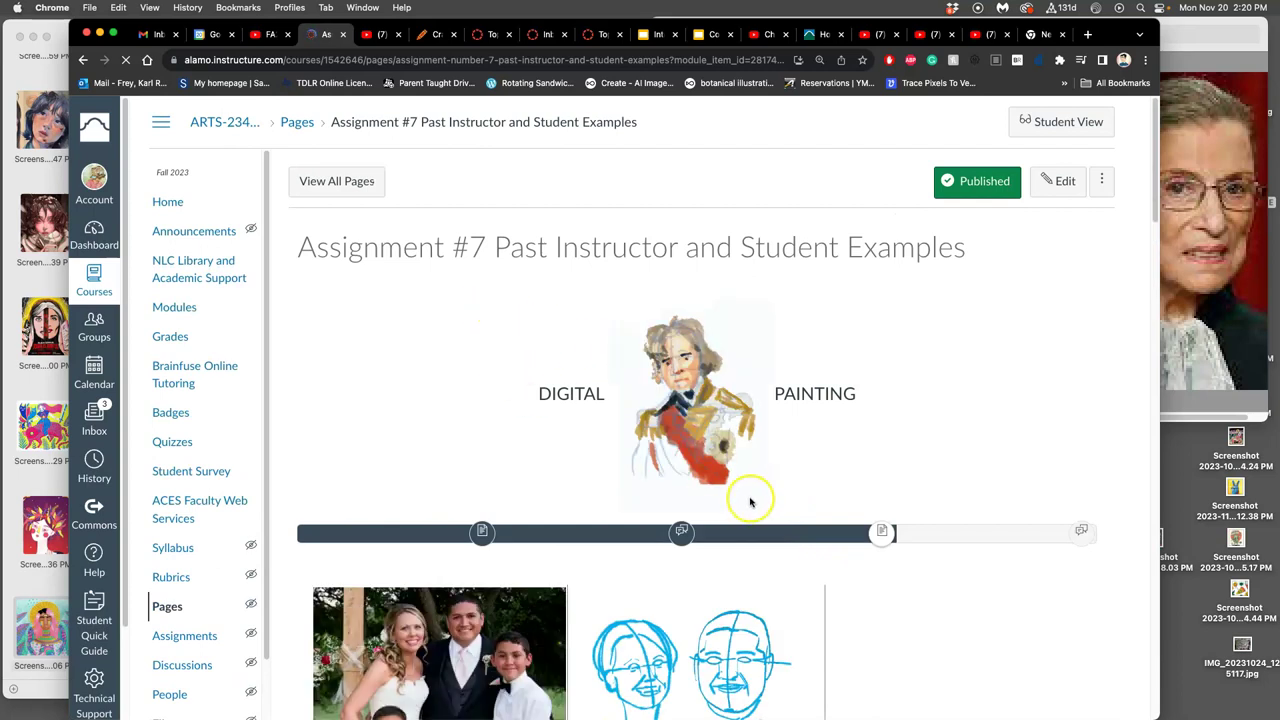
Scroll the examples page to the bottom and open the imgur examples link in a new tab.
scroll(760, 505, down, 1)
scroll(750, 500, down, 2)
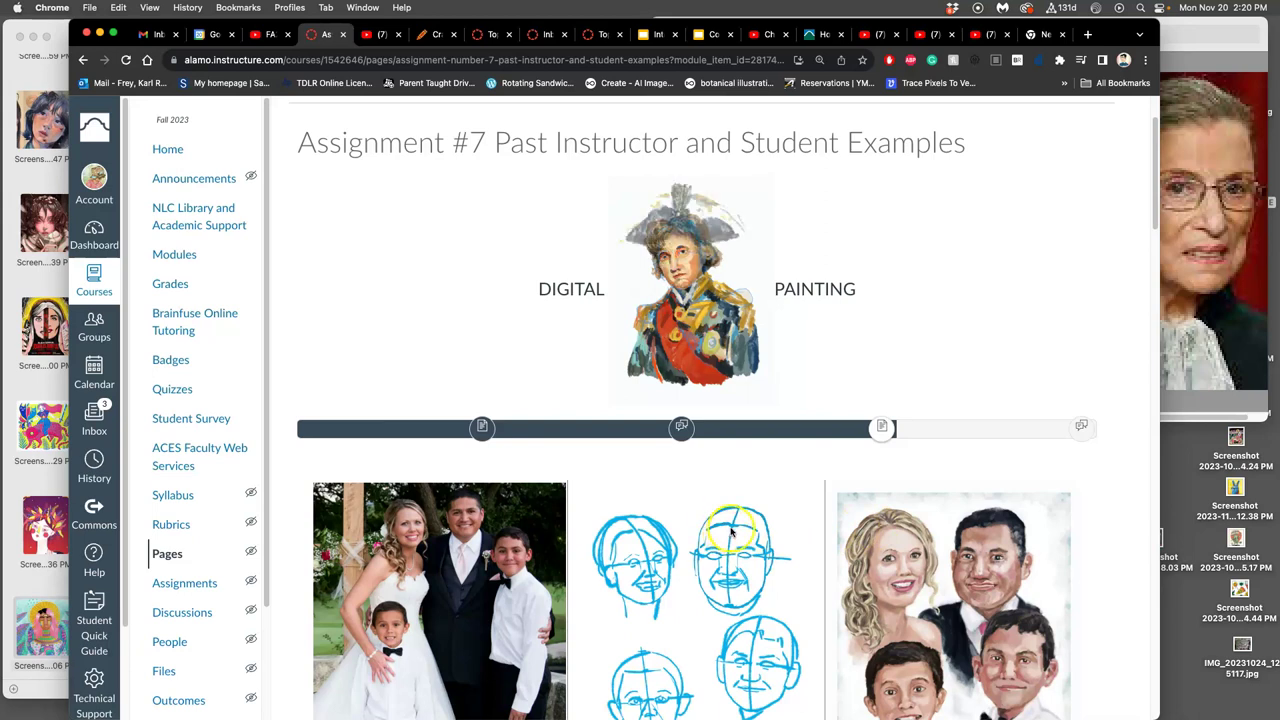
scroll(726, 532, down, 5)
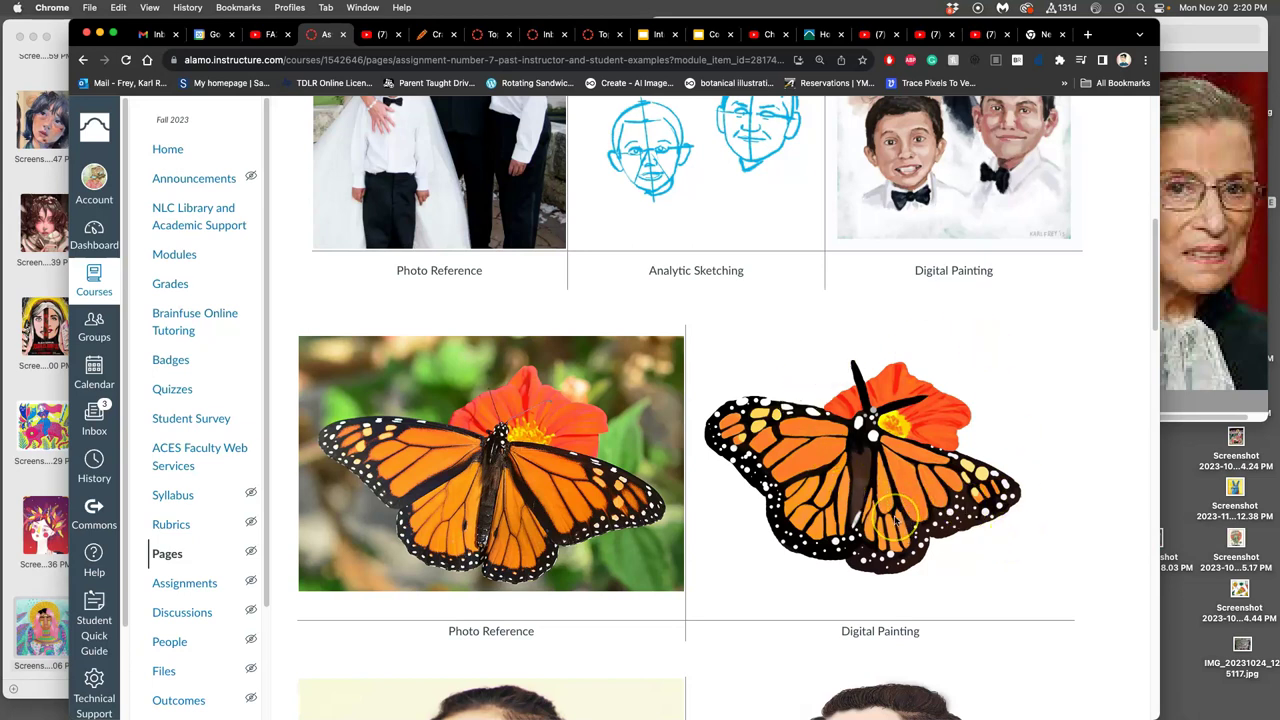
scroll(885, 530, down, 10)
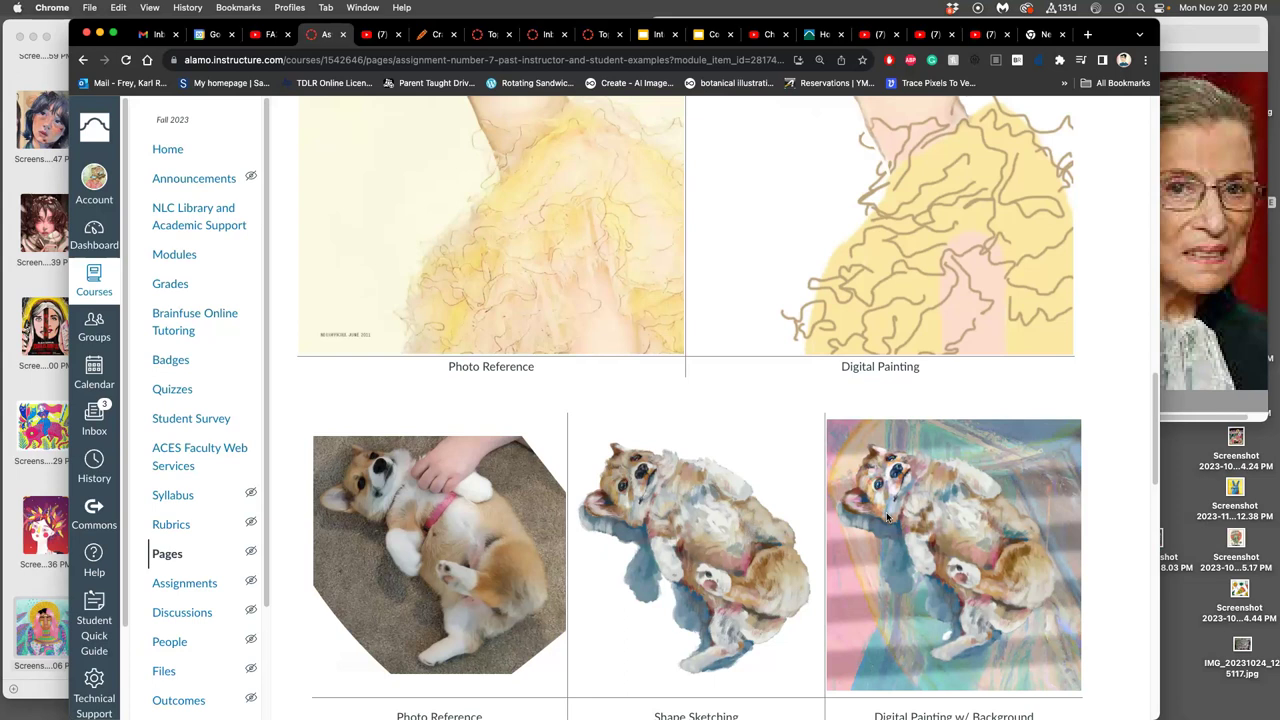
scroll(907, 525, down, 6)
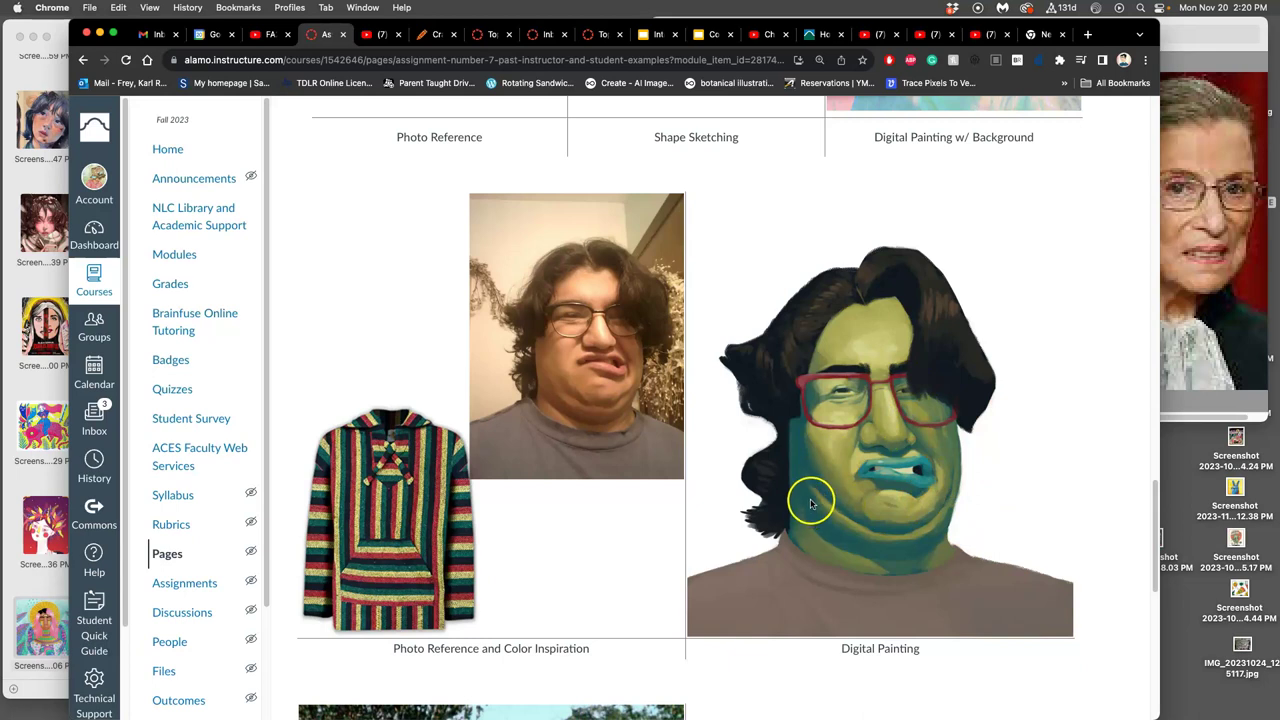
scroll(810, 502, down, 3)
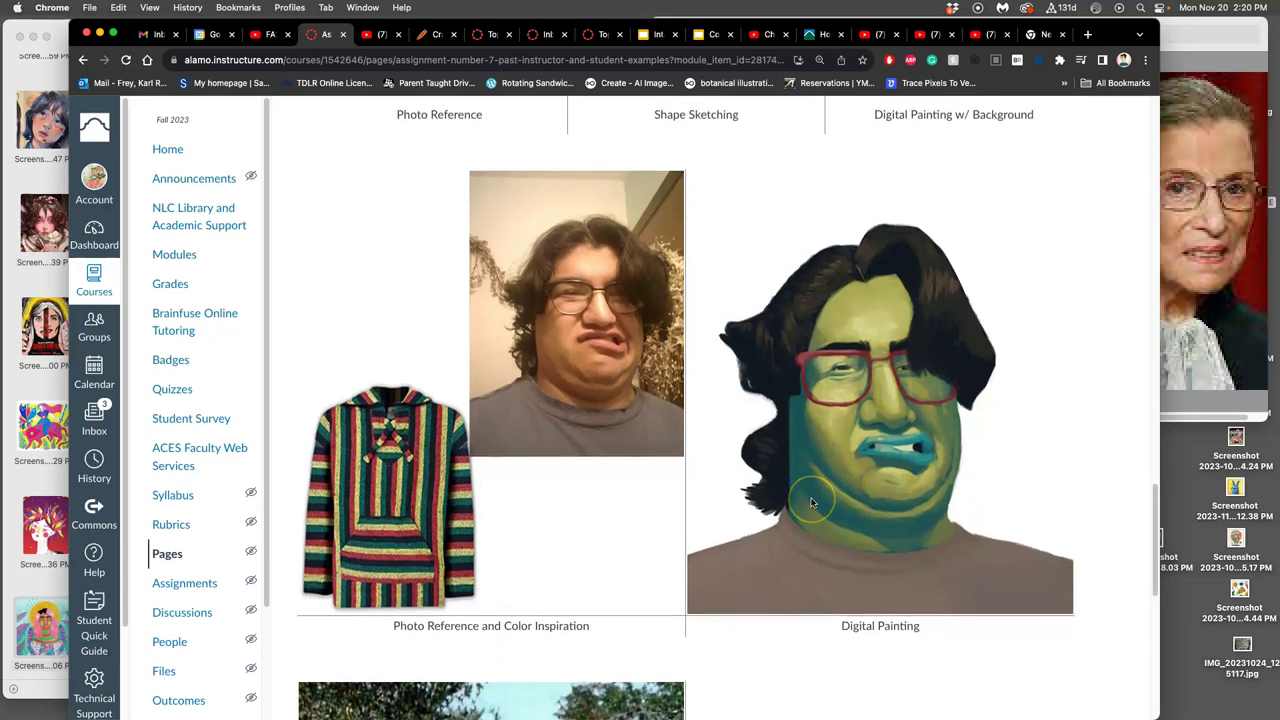
scroll(810, 502, down, 3)
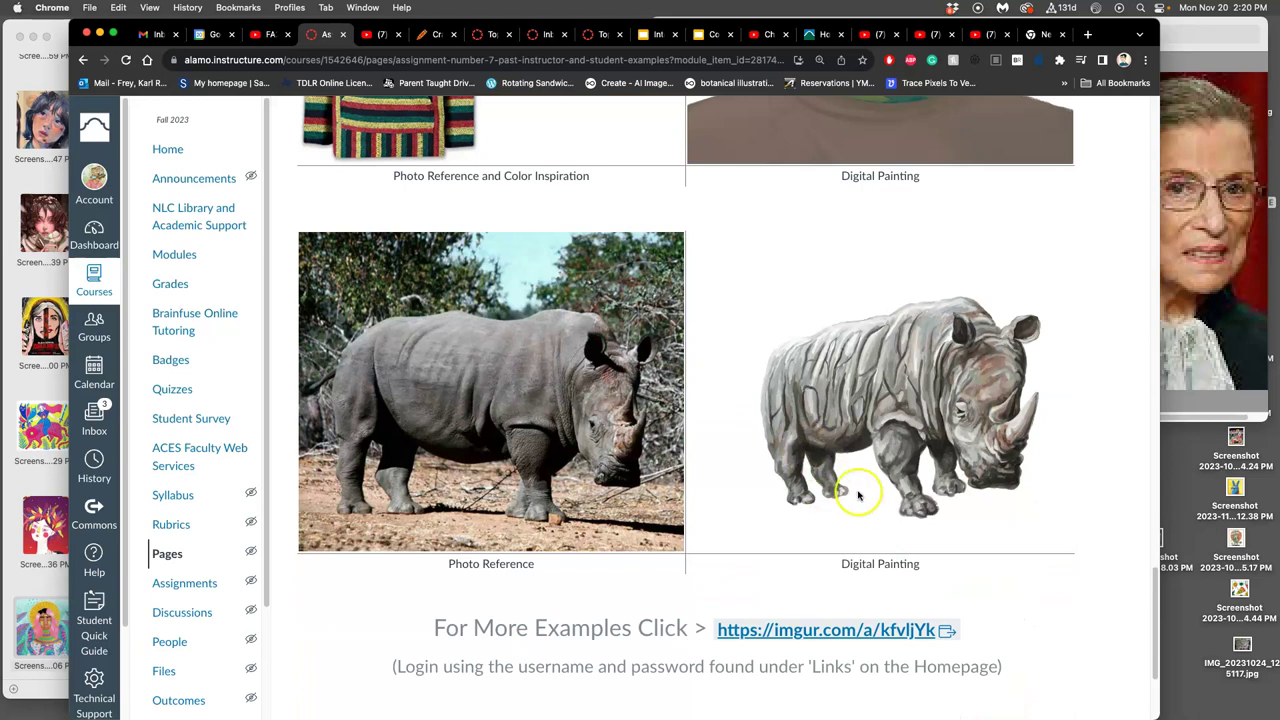
scroll(825, 482, up, 3)
scroll(823, 380, down, 5)
scroll(829, 507, down, 2)
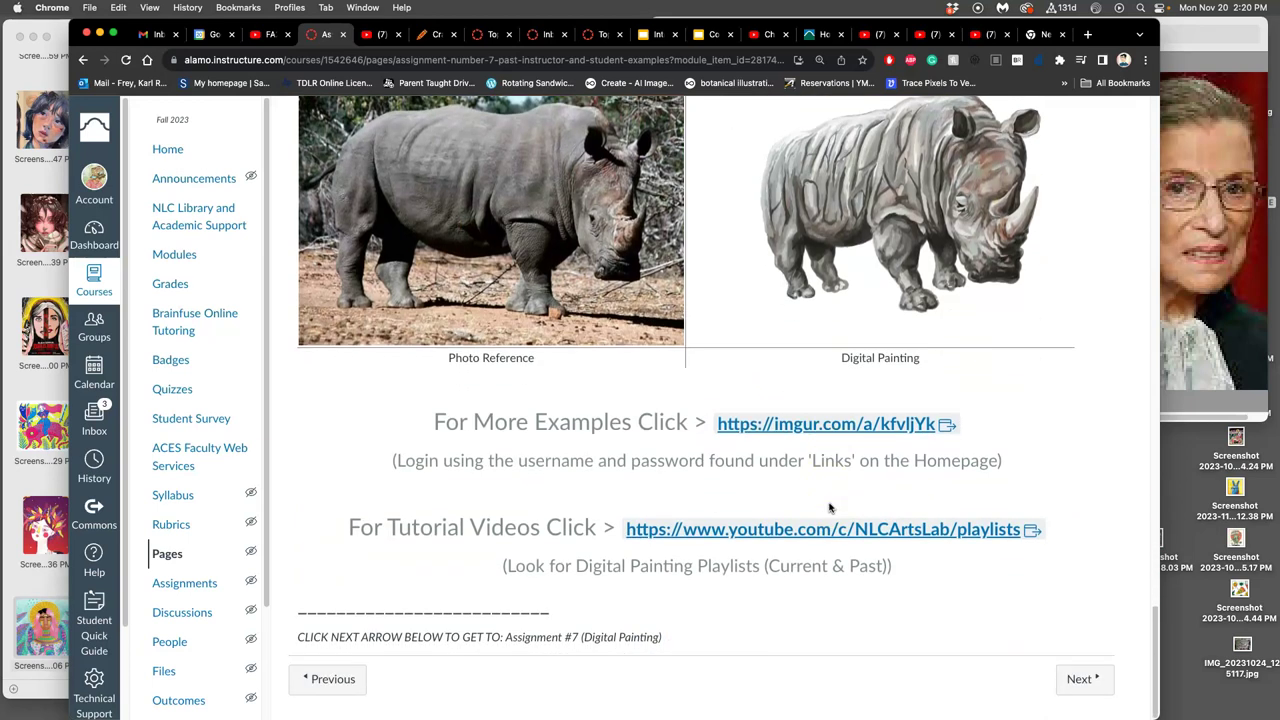
right_click(808, 437)
click(835, 434)
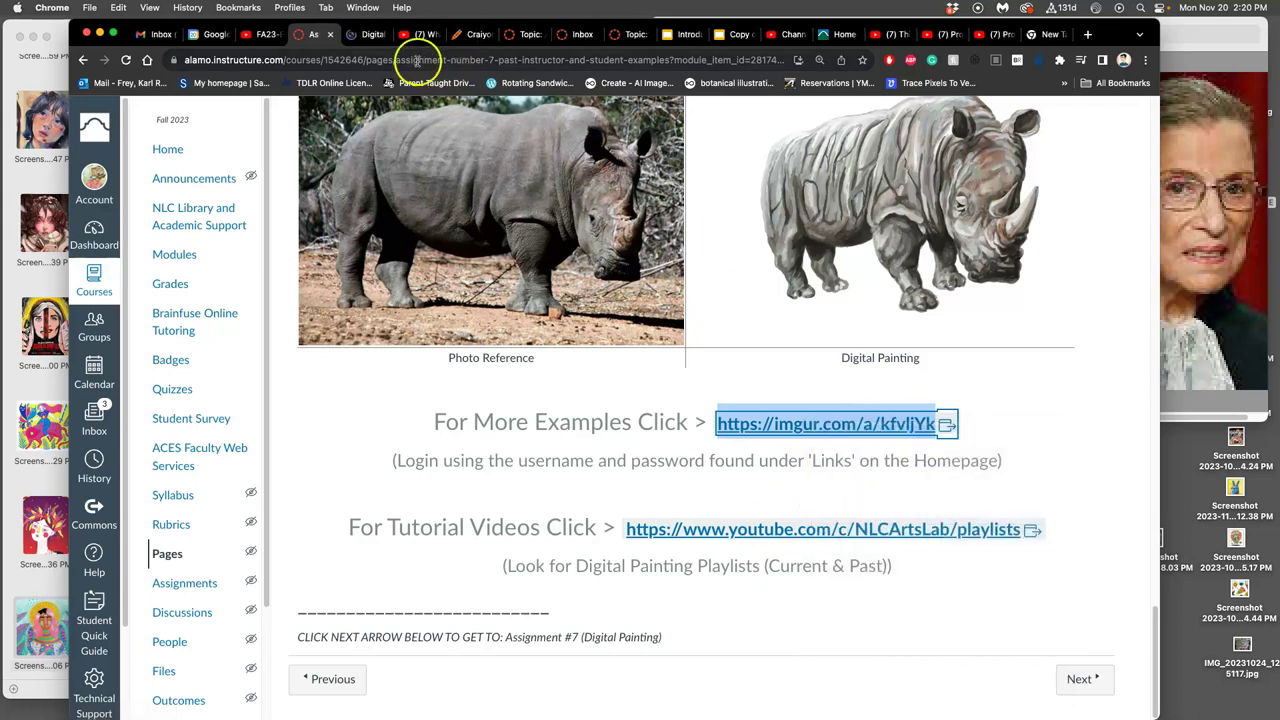
click(368, 35)
scroll(587, 322, down, 3)
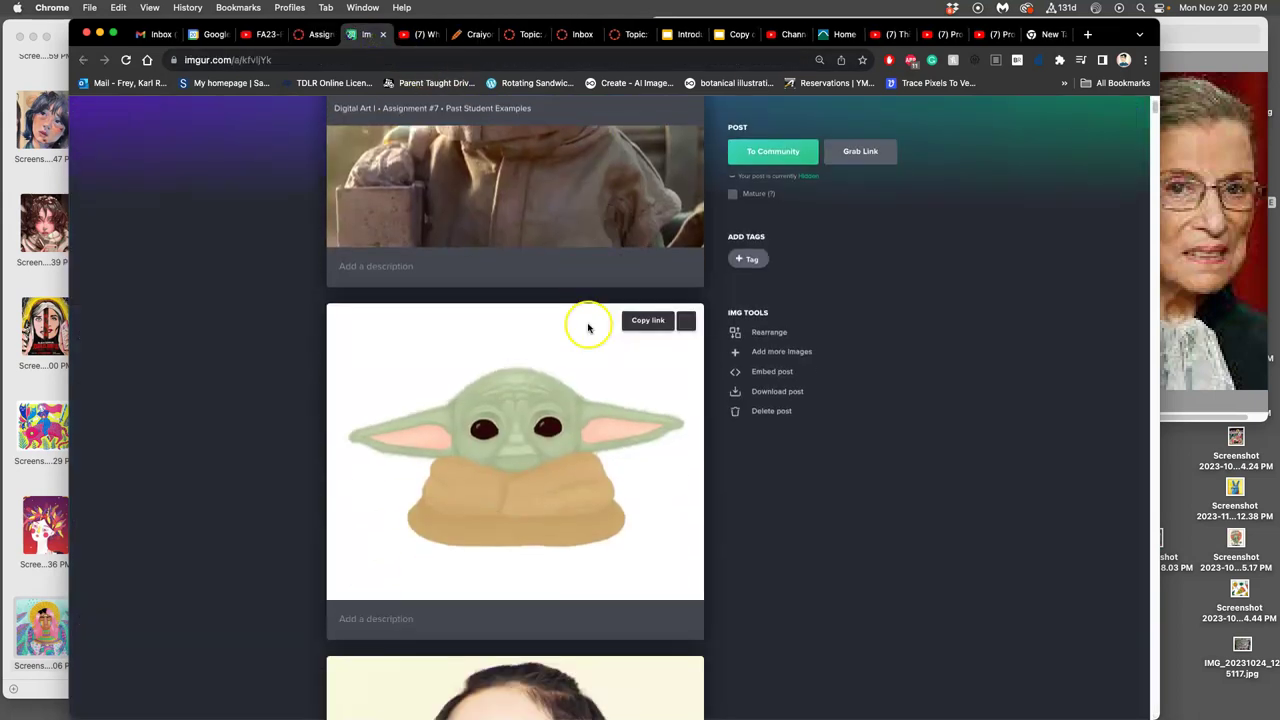
scroll(604, 468, down, 15)
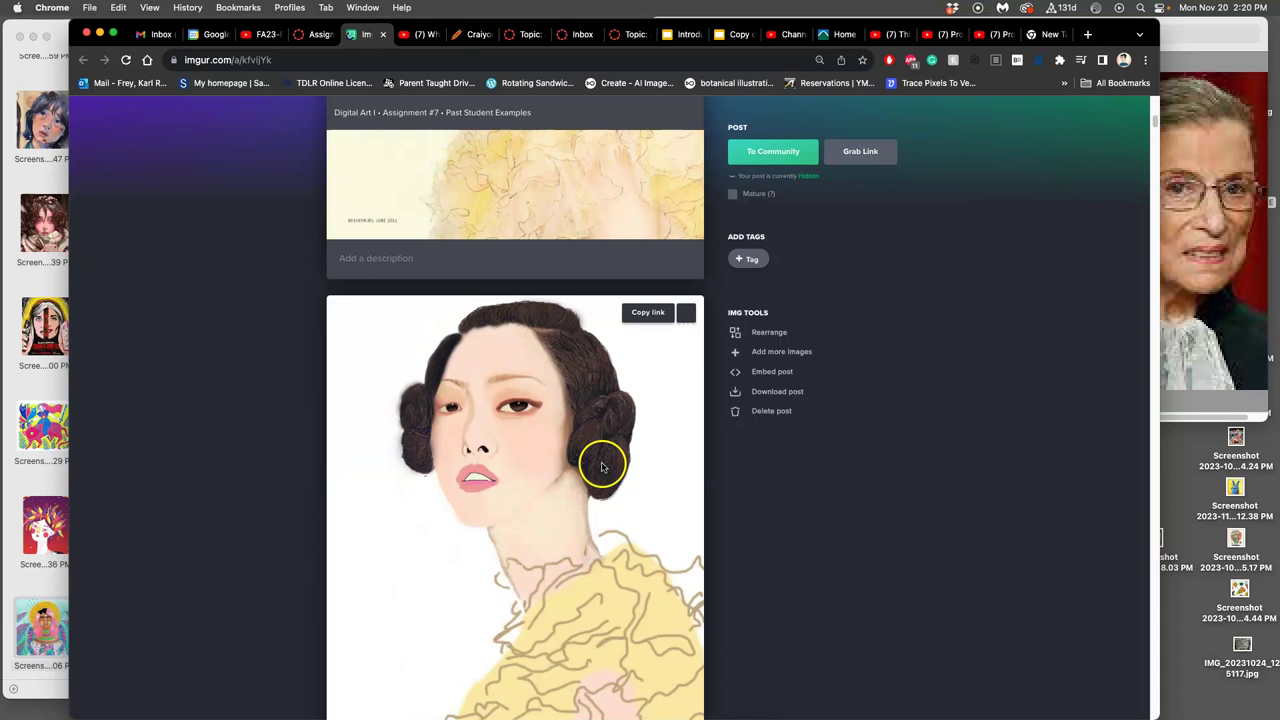
scroll(700, 464, down, 10)
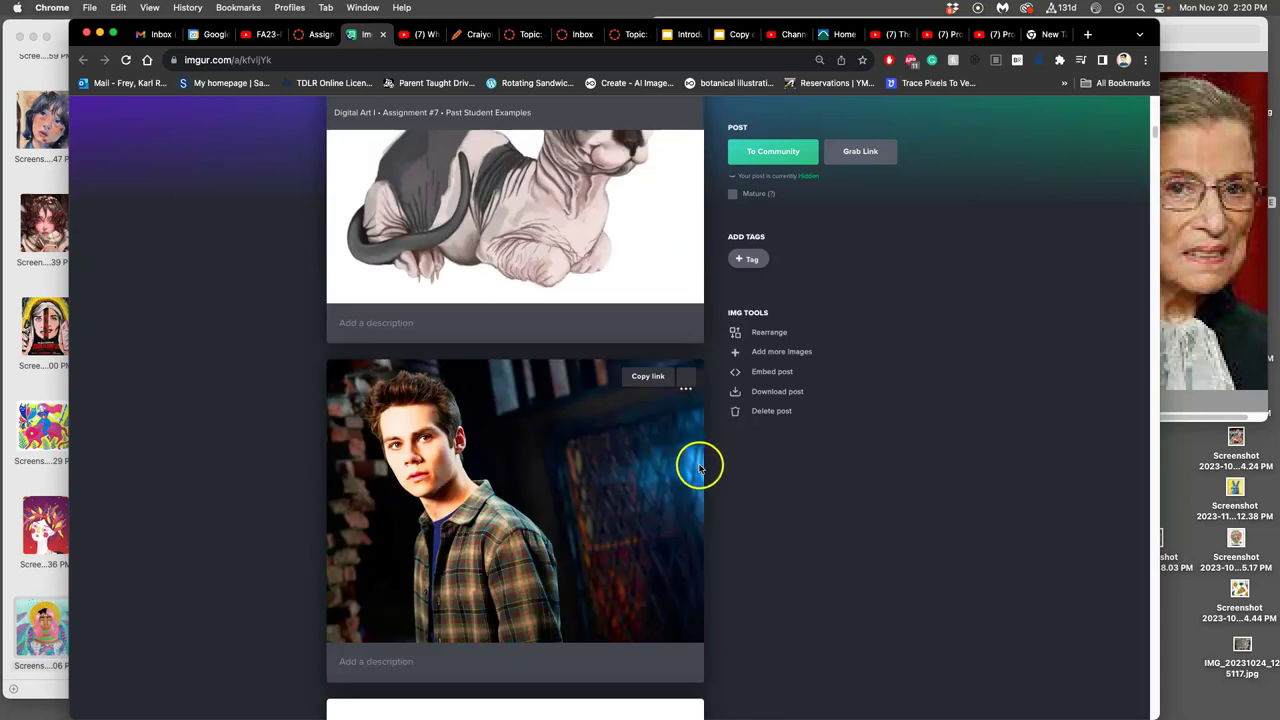
scroll(676, 460, down, 10)
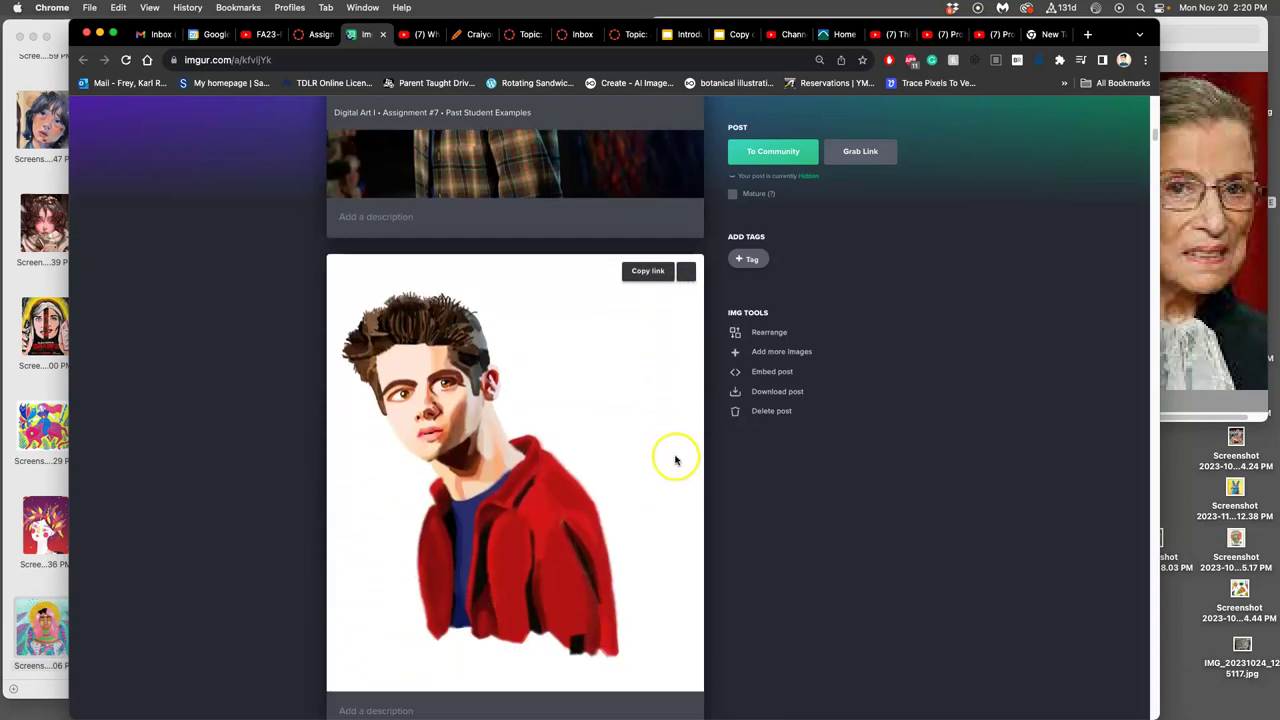
scroll(673, 458, down, 2)
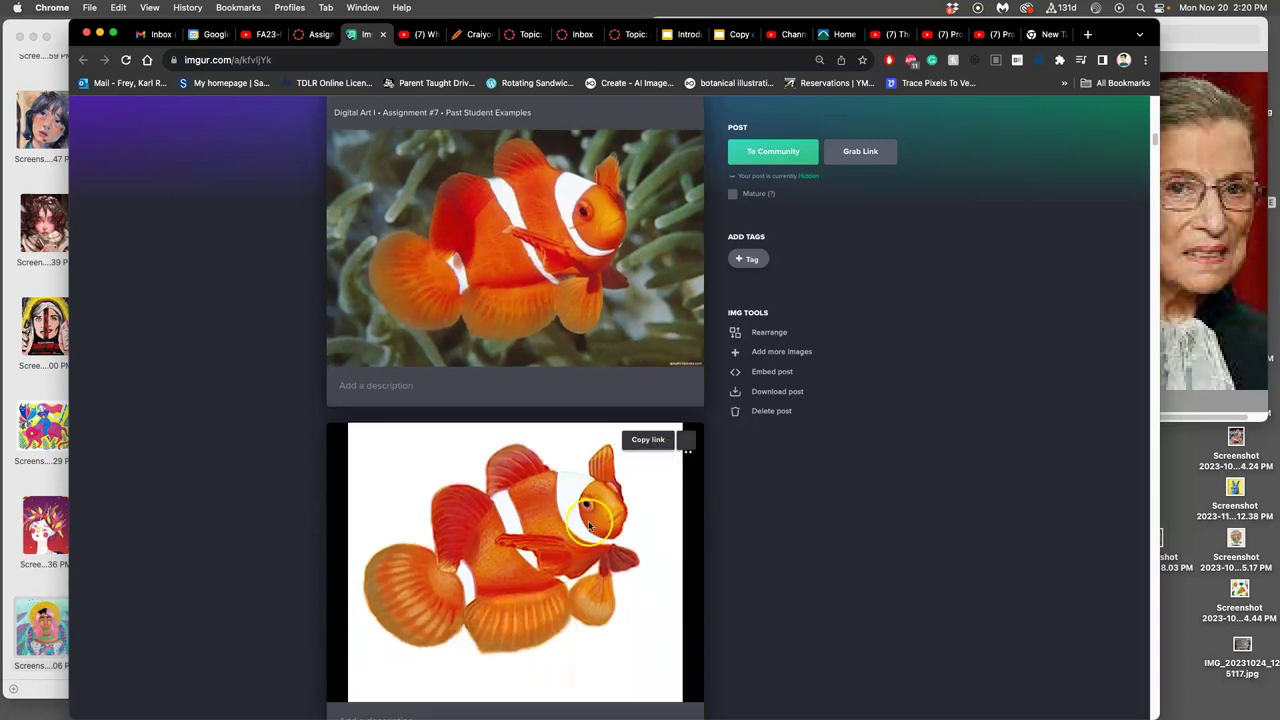
scroll(613, 552, down, 10)
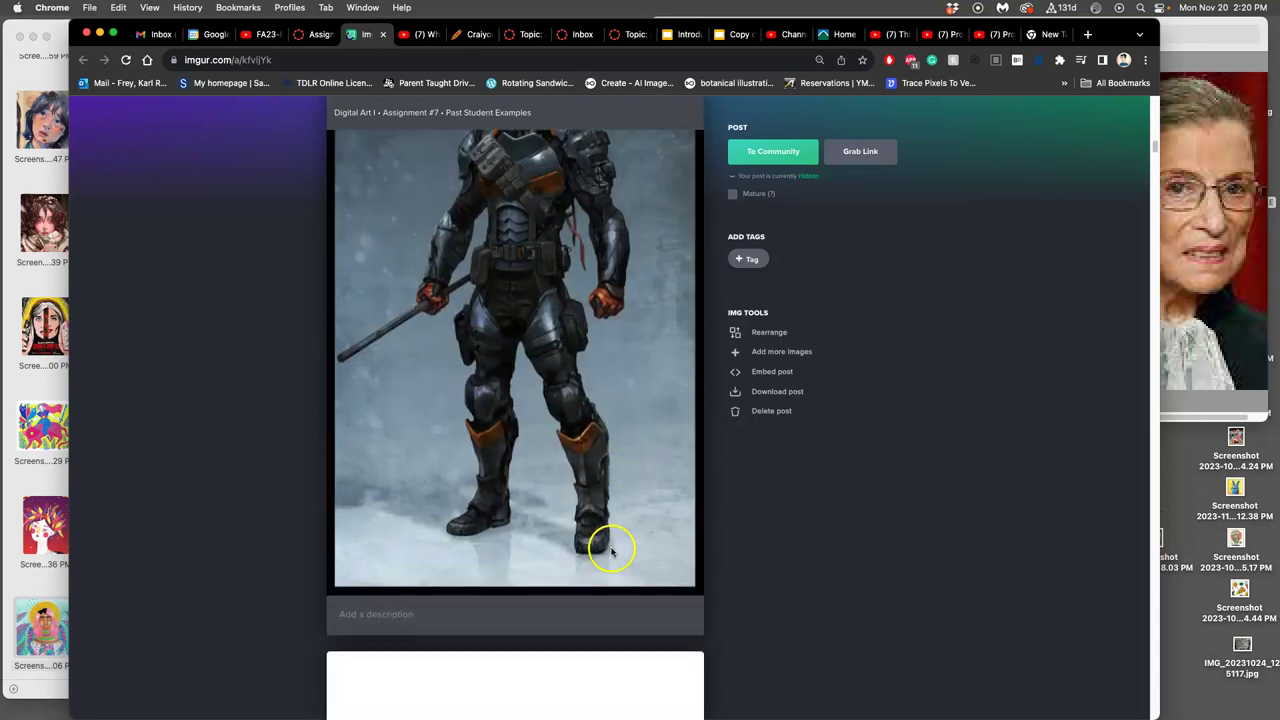
scroll(600, 470, down, 12)
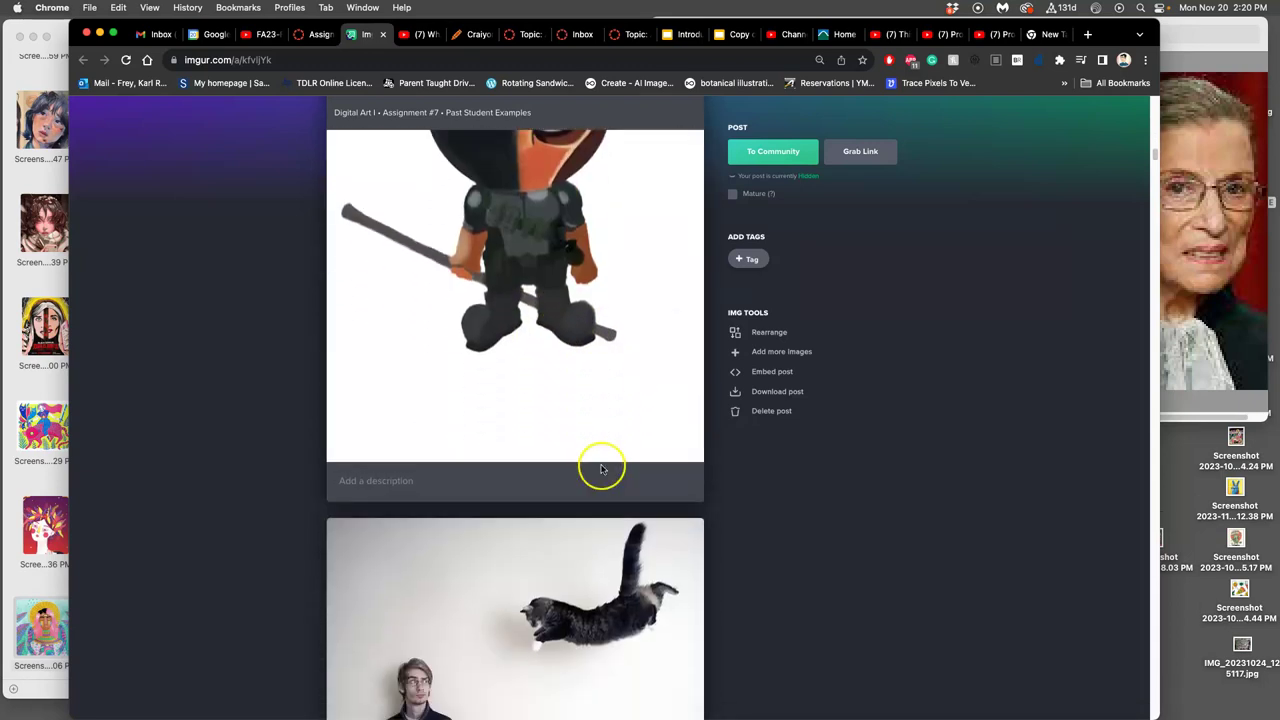
scroll(585, 468, down, 12)
scroll(609, 461, down, 10)
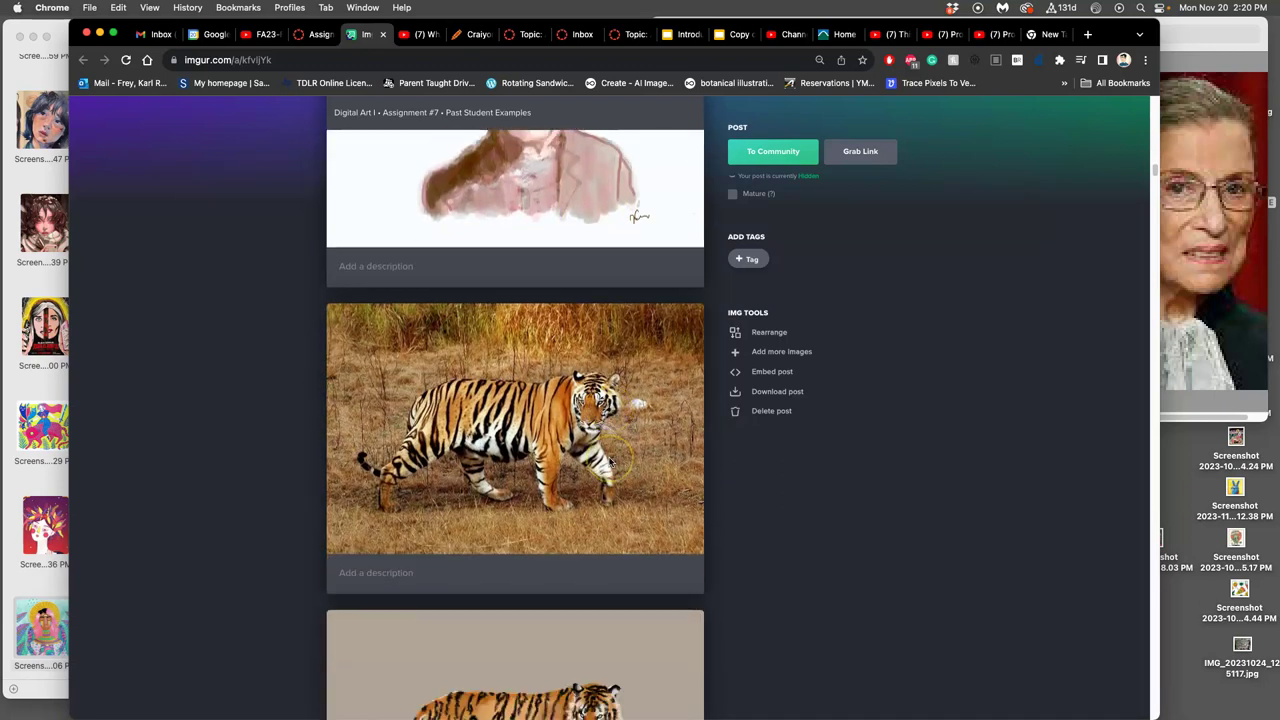
scroll(609, 462, down, 12)
scroll(609, 462, down, 15)
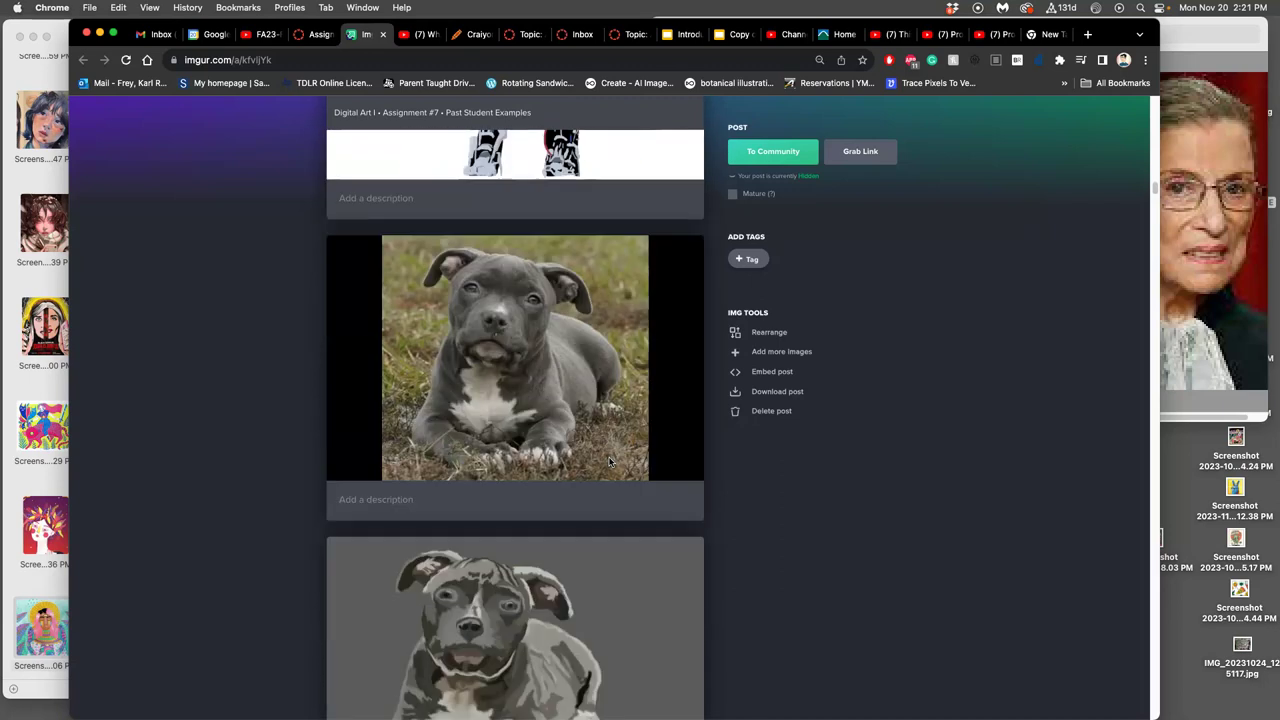
scroll(609, 461, down, 15)
scroll(609, 462, down, 15)
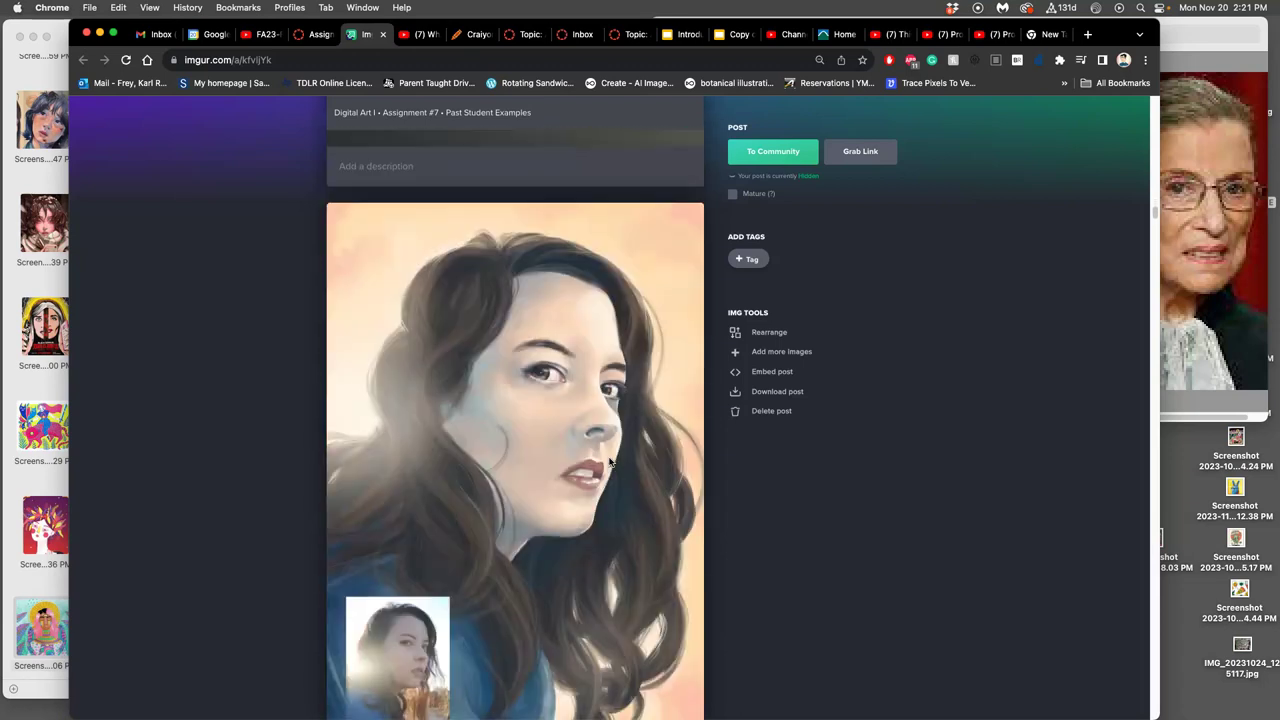
scroll(609, 462, down, 15)
scroll(609, 462, down, 15)
scroll(609, 462, down, 15)
scroll(609, 462, down, 12)
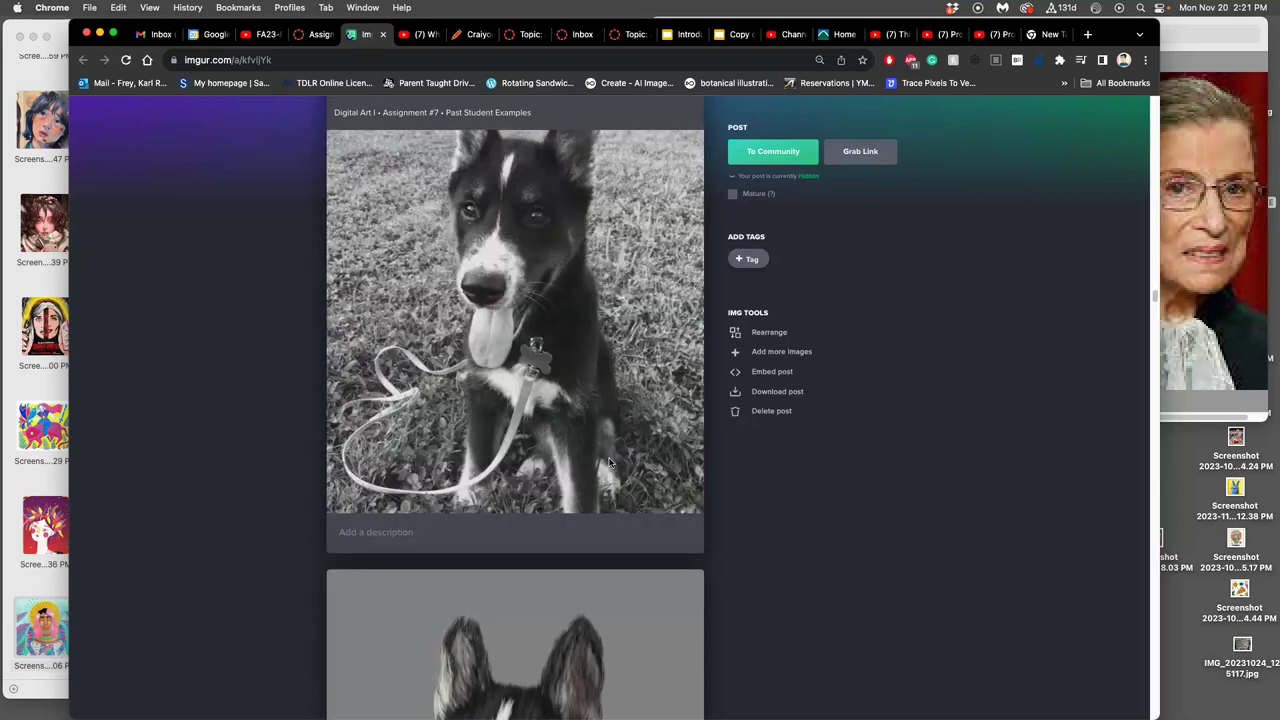
scroll(609, 462, down, 15)
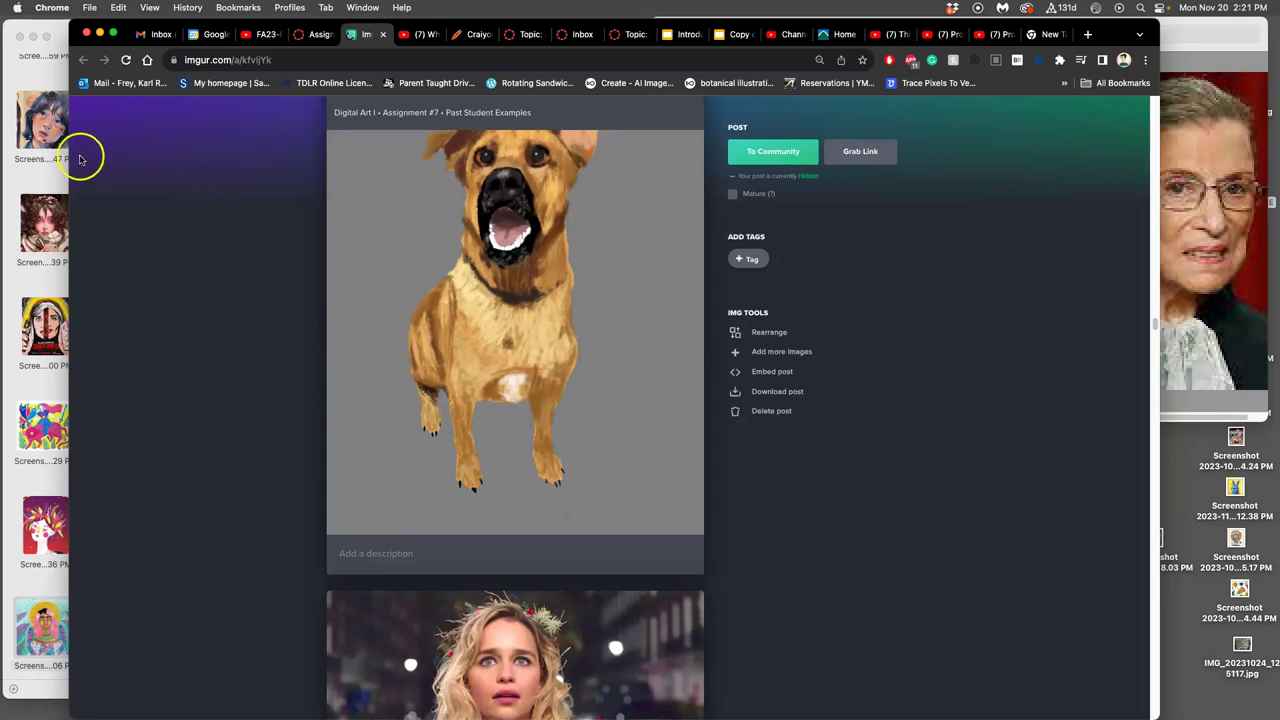
Enlarge the saved example portraits in Preview, including the colourful haloed one, then return to Chrome.
click(71, 174)
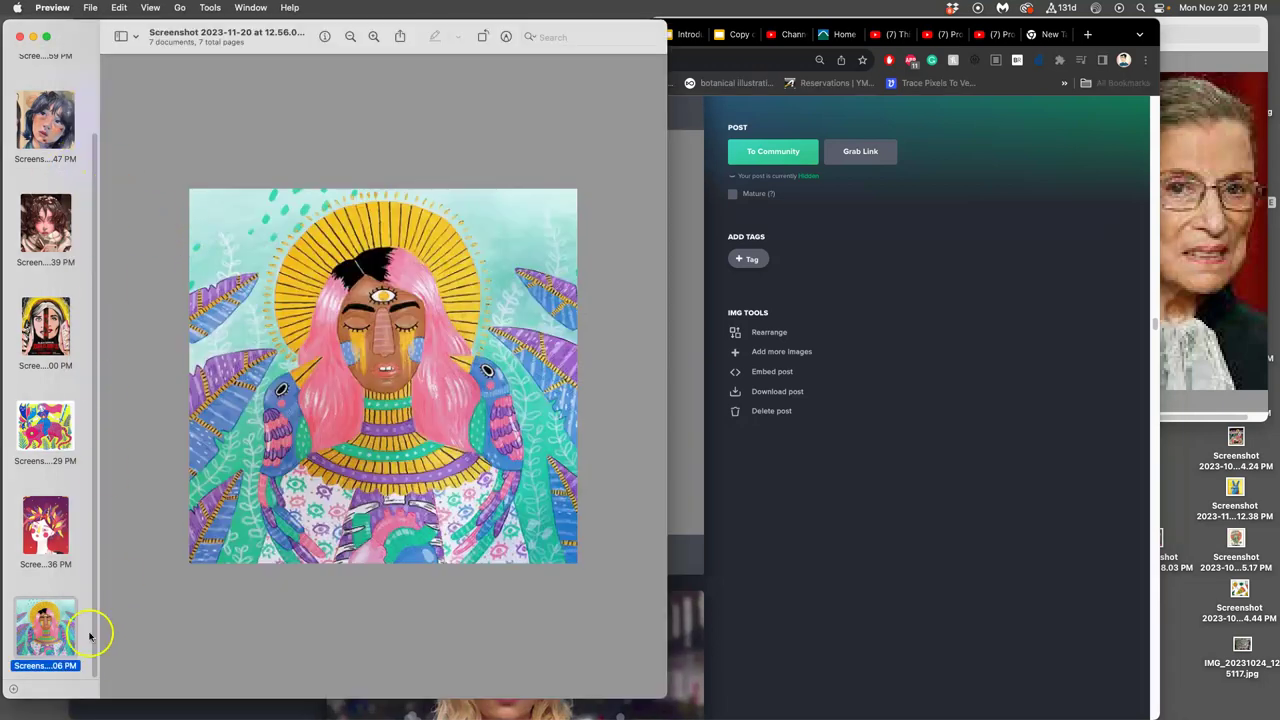
click(55, 158)
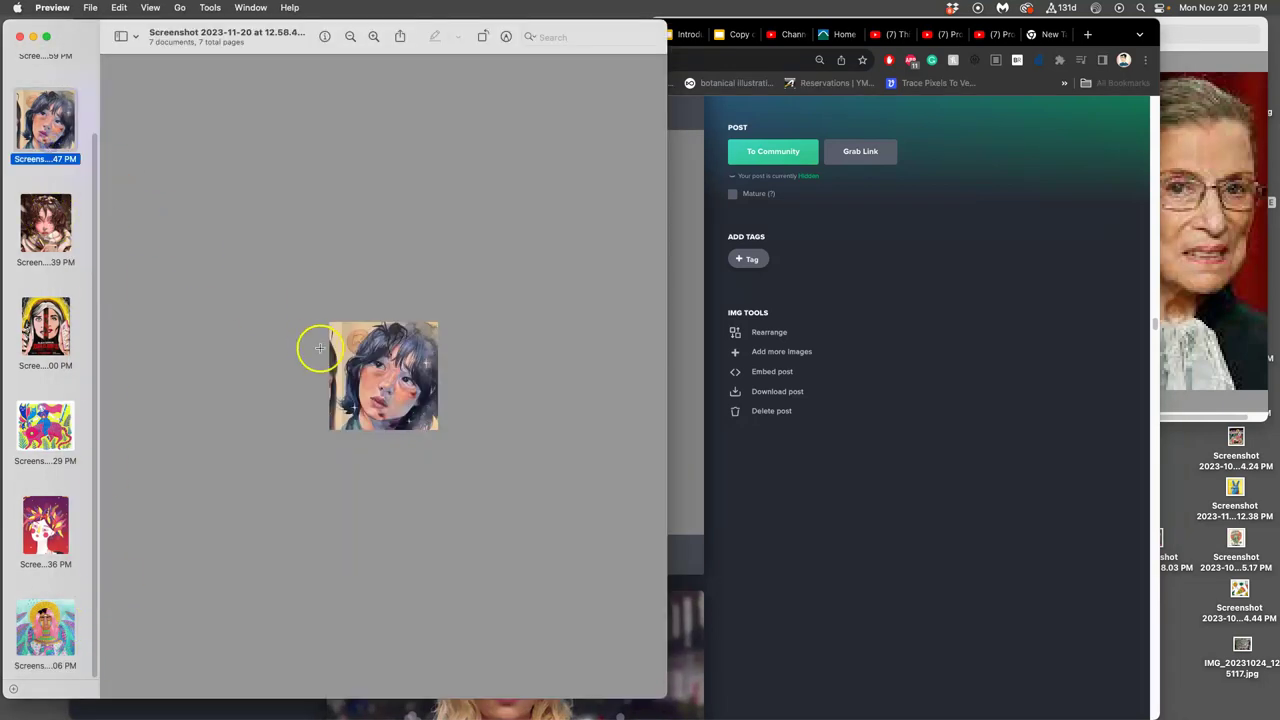
key(super+plus)
key(super+plus)
key(super+plus)
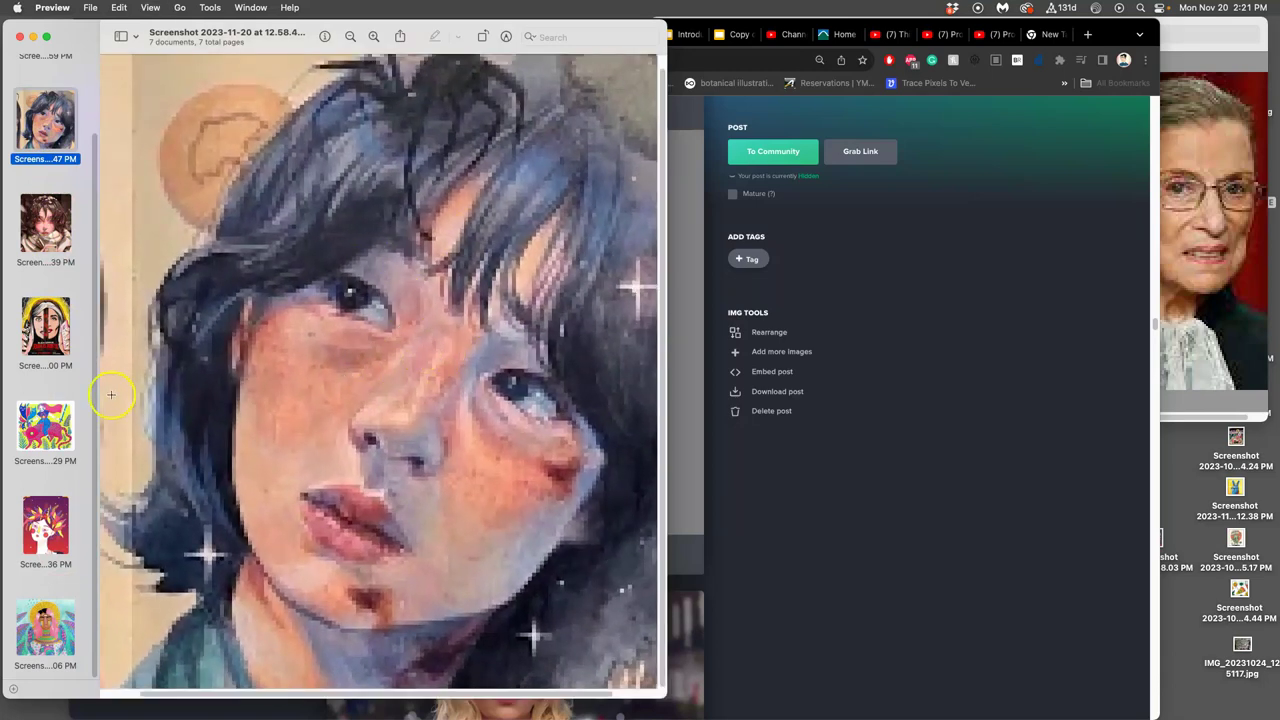
click(45, 628)
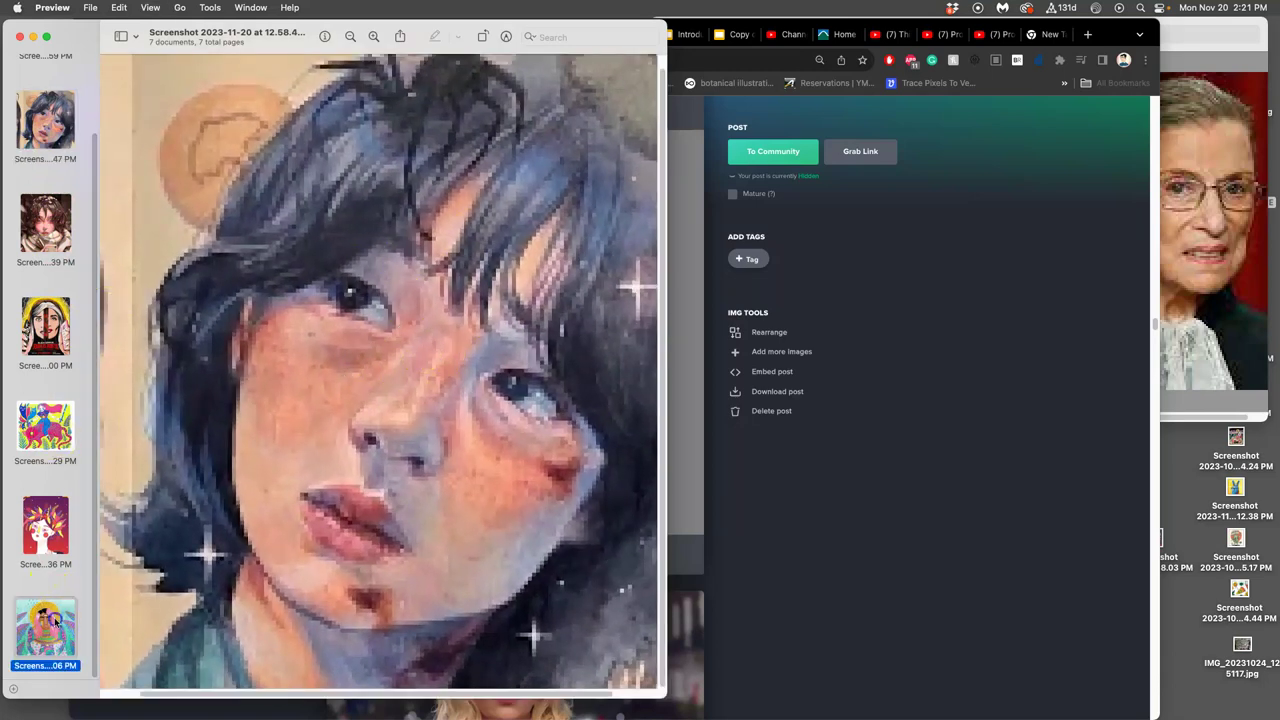
scroll(435, 340, up, 3)
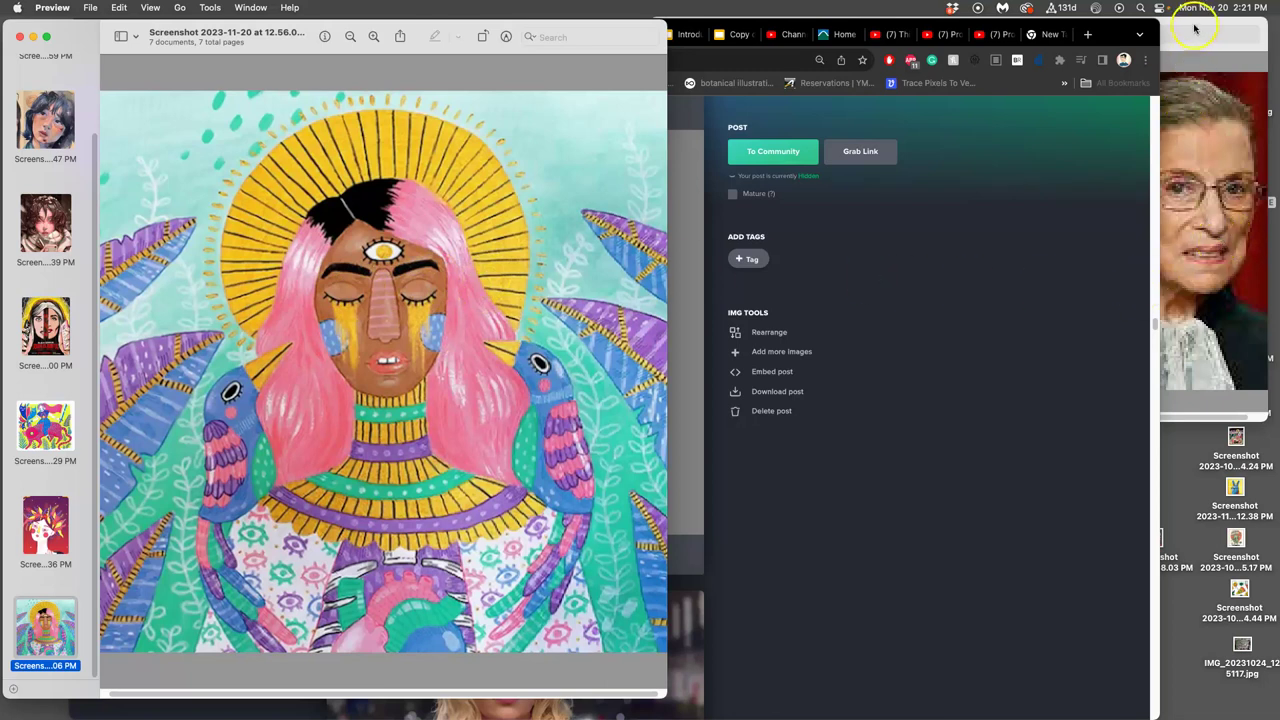
click(1126, 185)
Advance to the Assignment #7 discussion and move the images (4).jpeg reference window to the lower right.
click(316, 36)
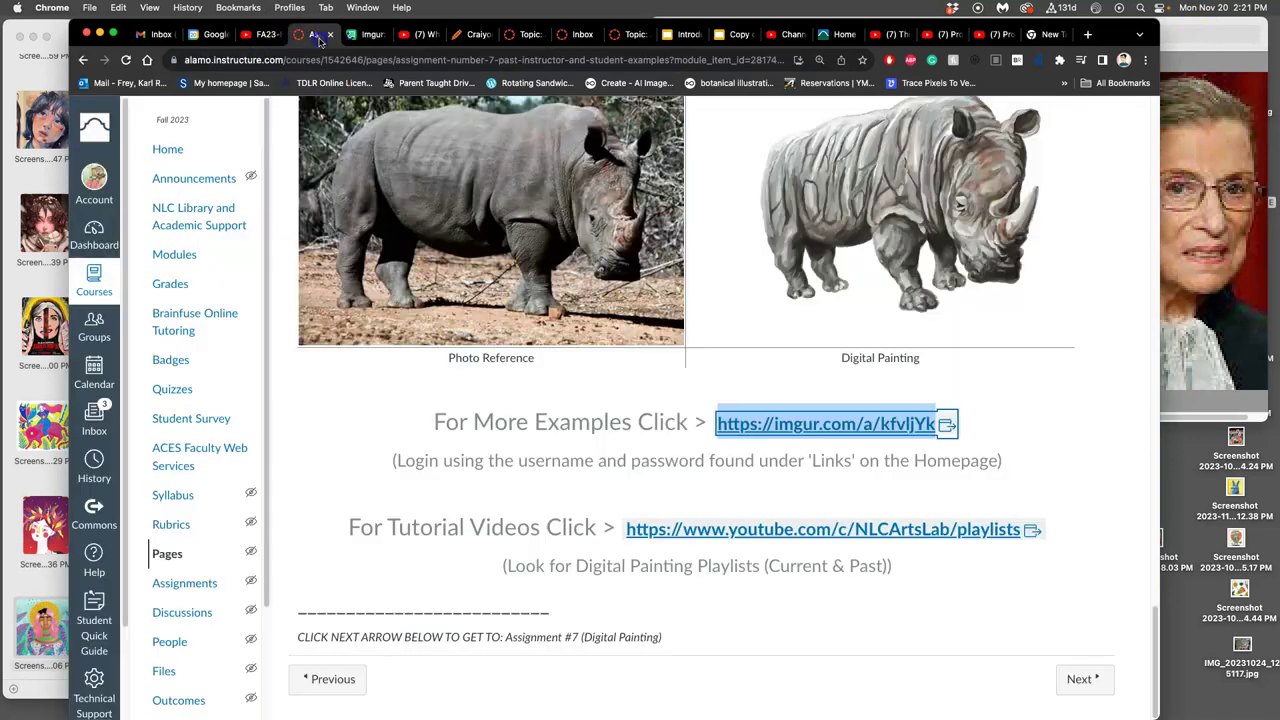
click(1083, 679)
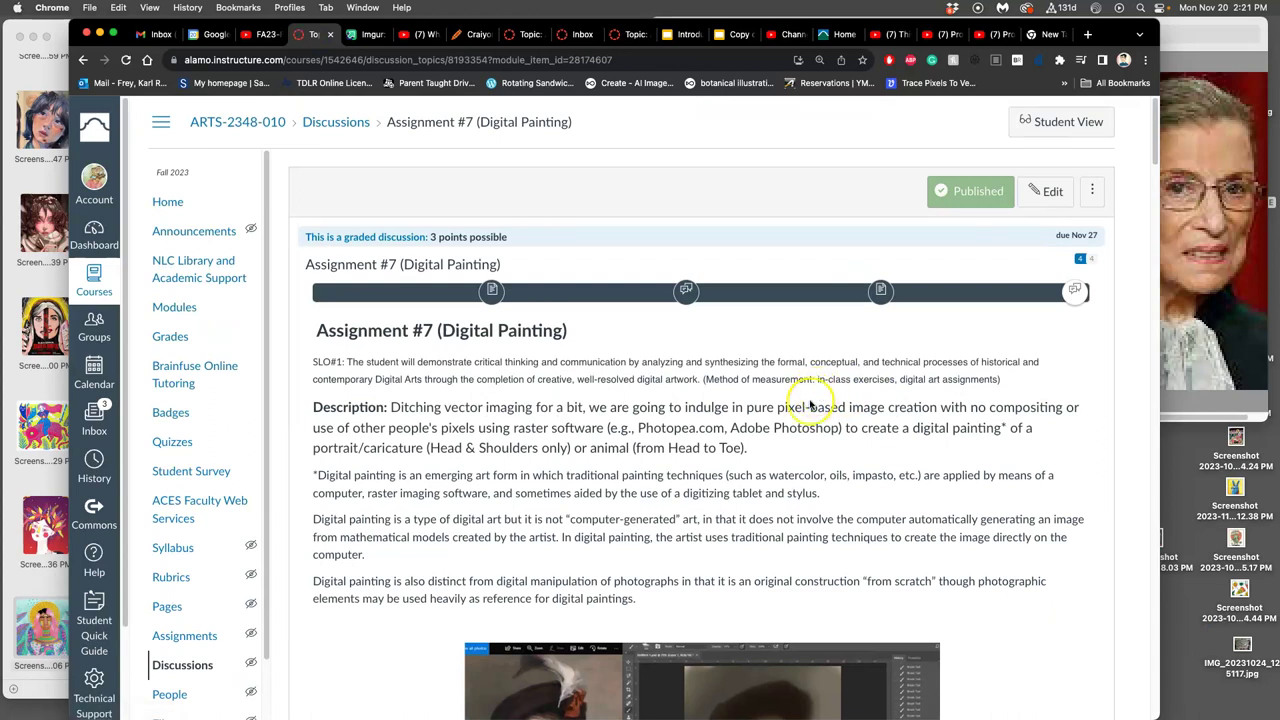
click(1150, 330)
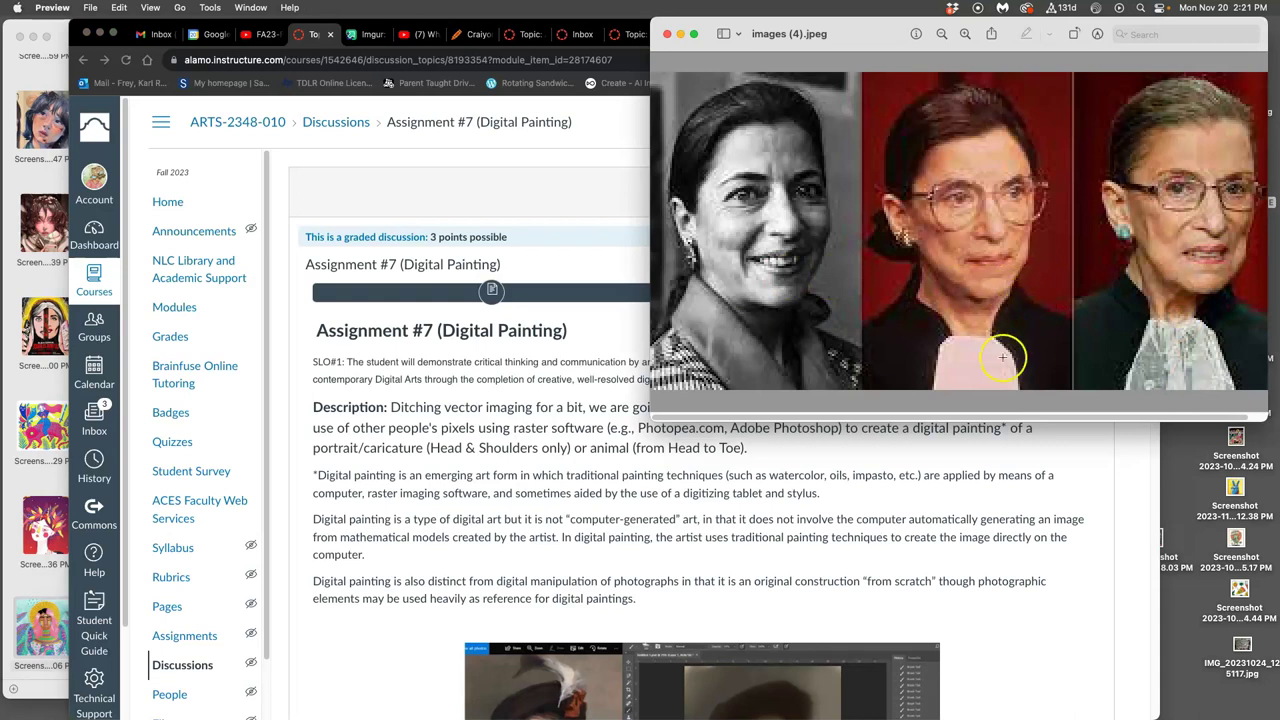
click(870, 523)
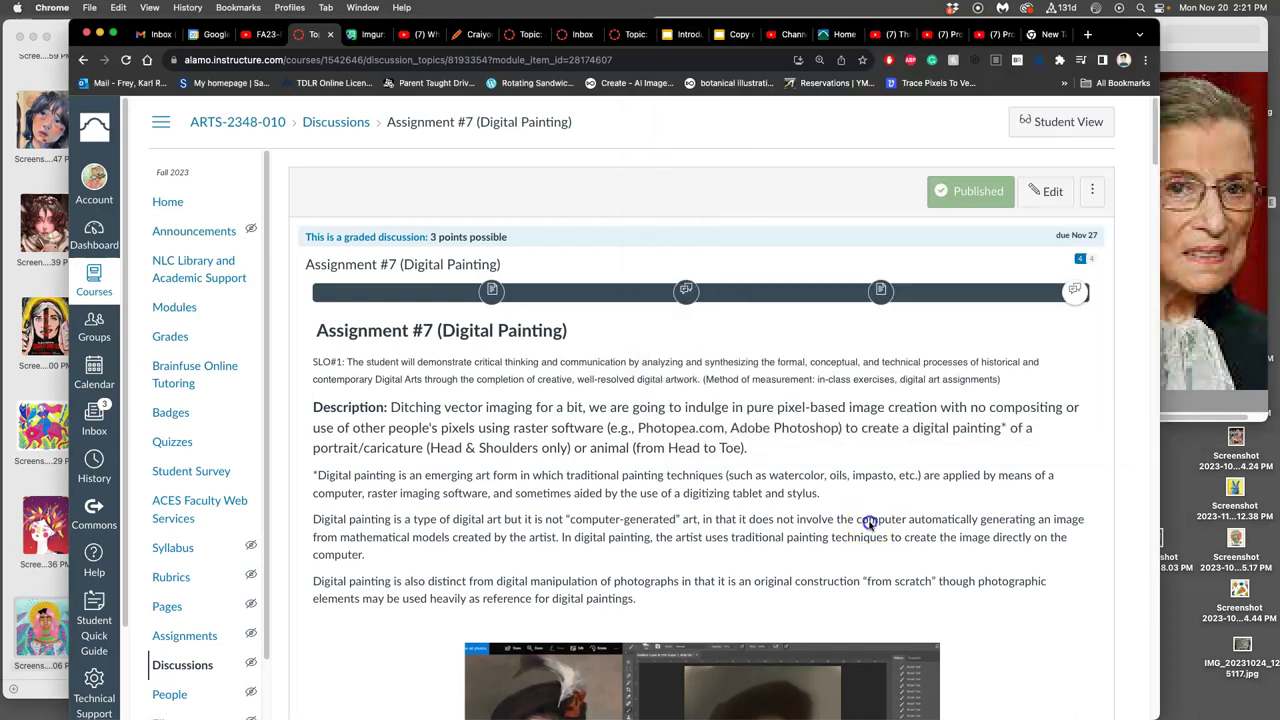
click(20, 300)
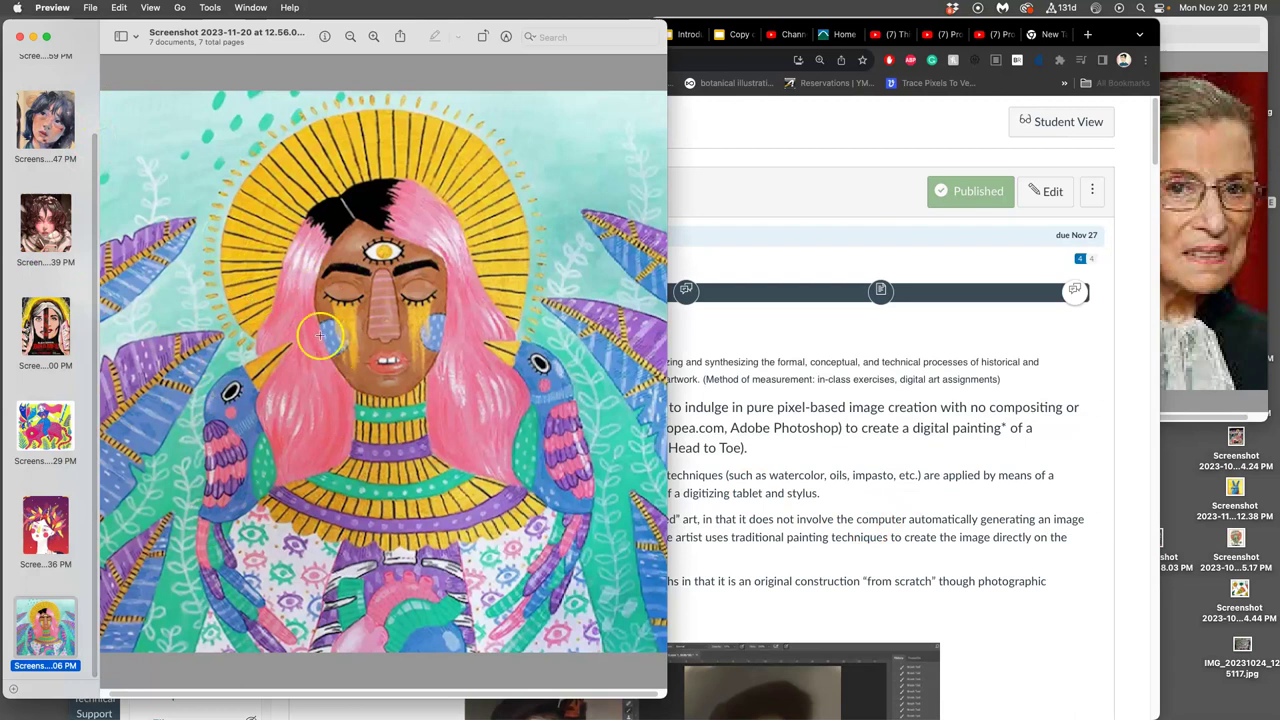
click(1195, 322)
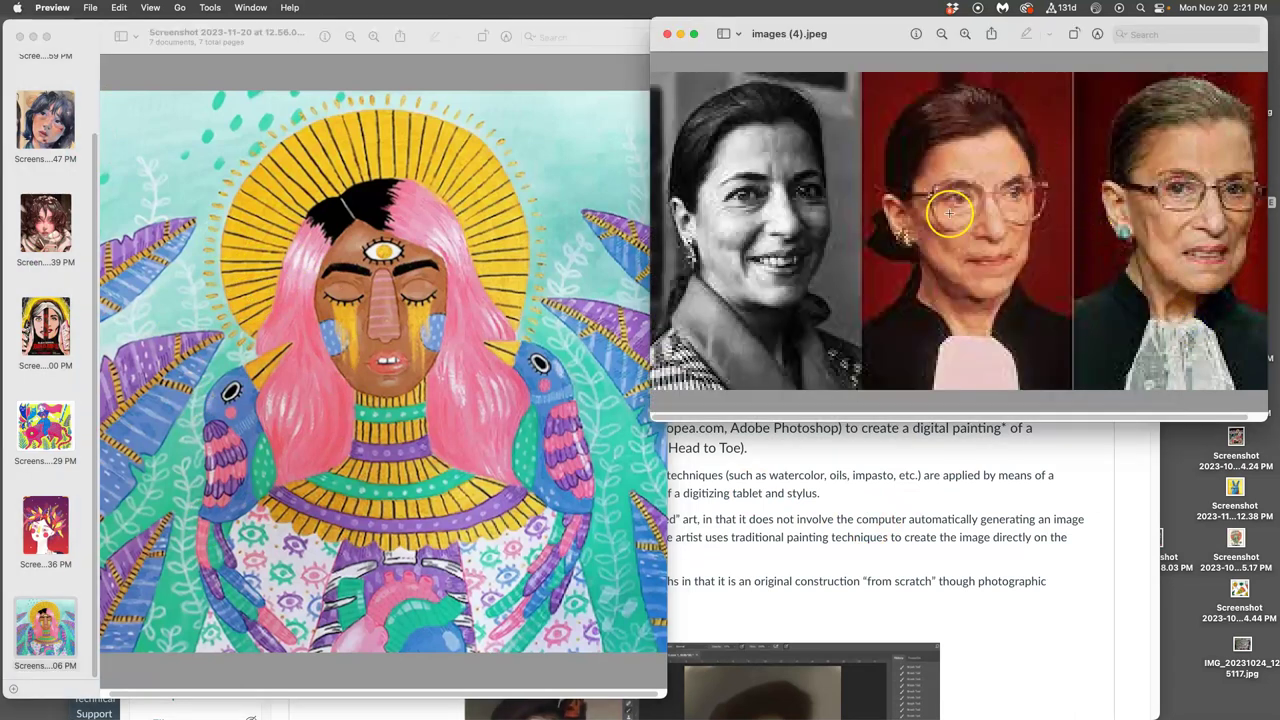
drag(875, 35, 871, 417)
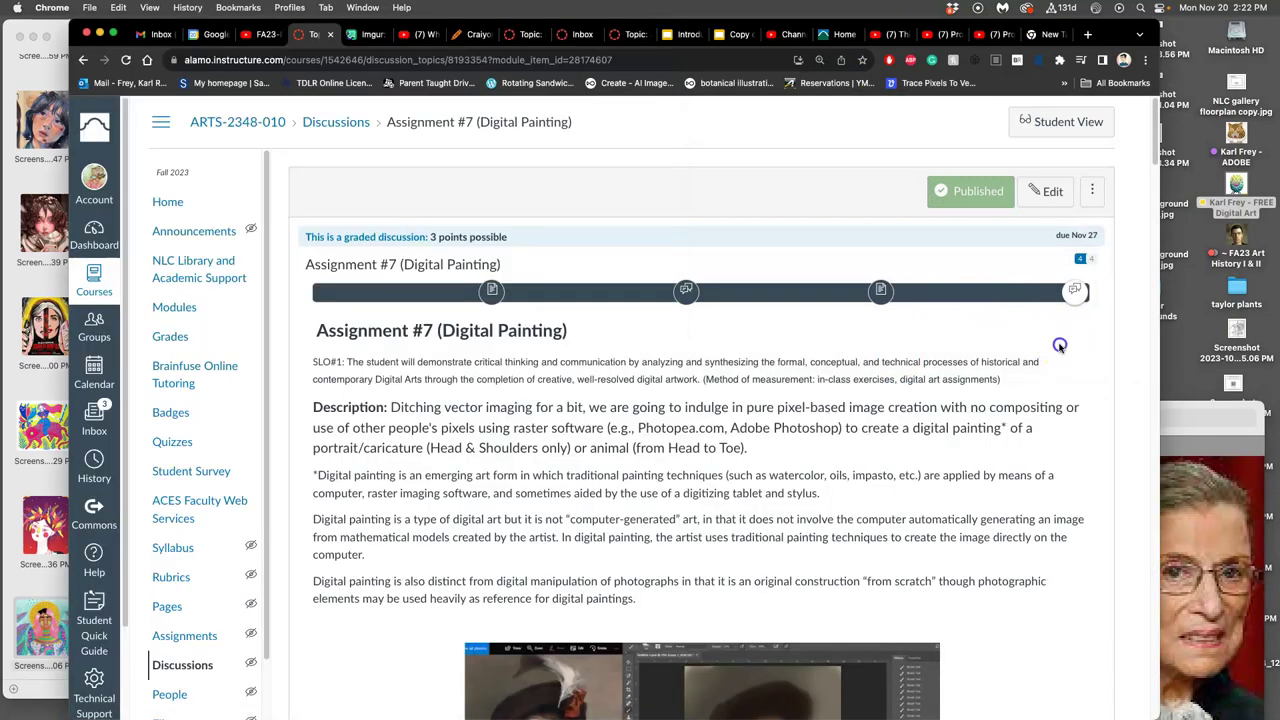
click(1055, 340)
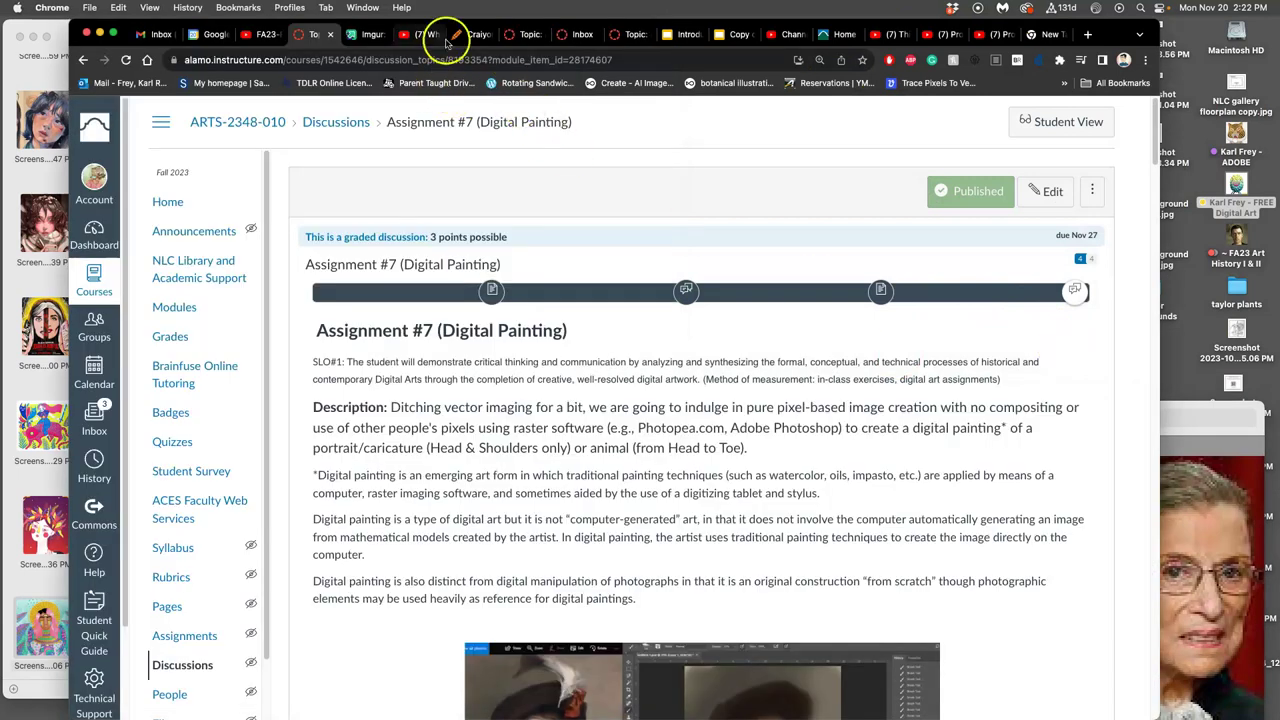
Open the Question of the Day #4 discussion and scroll down to its links.
click(687, 292)
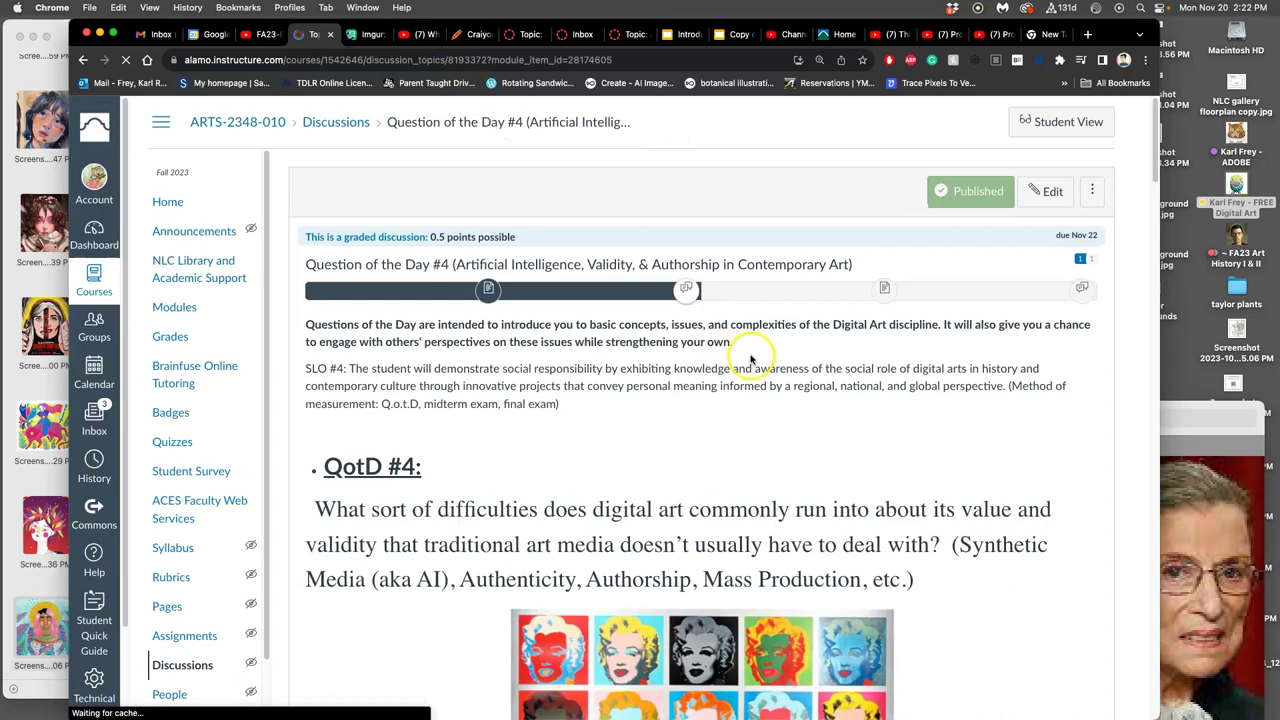
scroll(701, 349, down, 3)
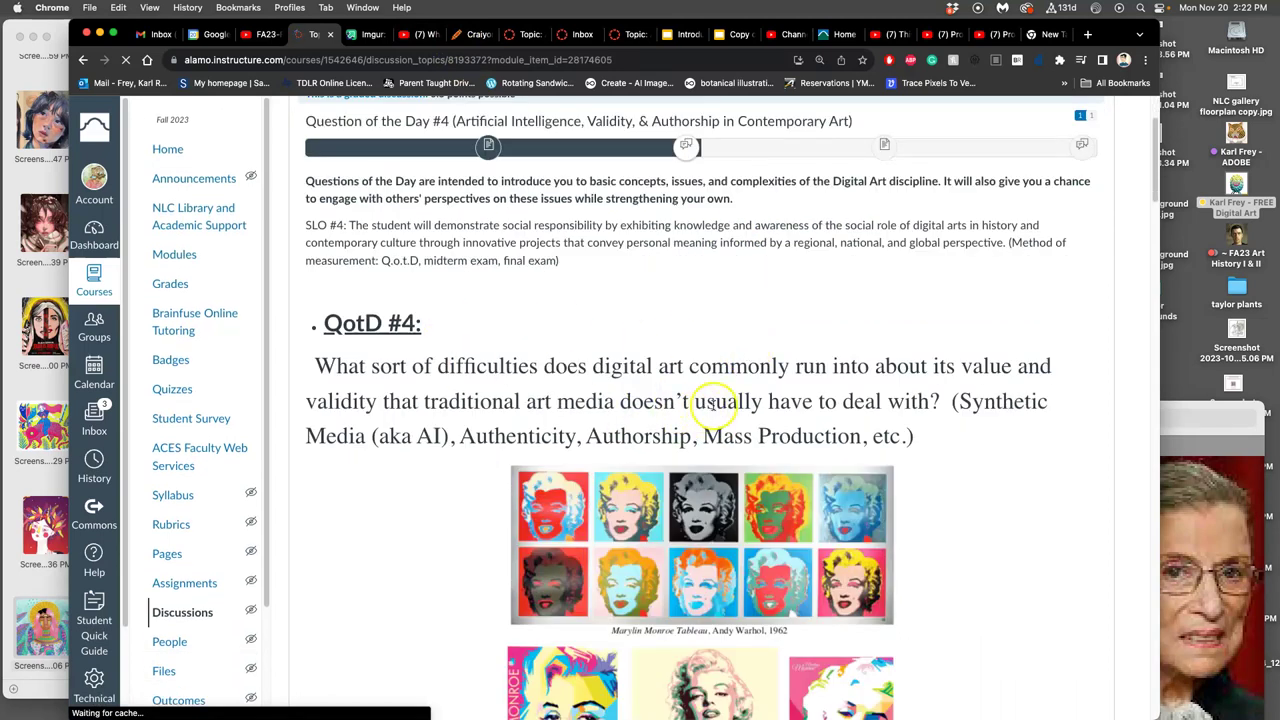
scroll(799, 446, down, 20)
scroll(810, 446, down, 8)
scroll(775, 218, up, 6)
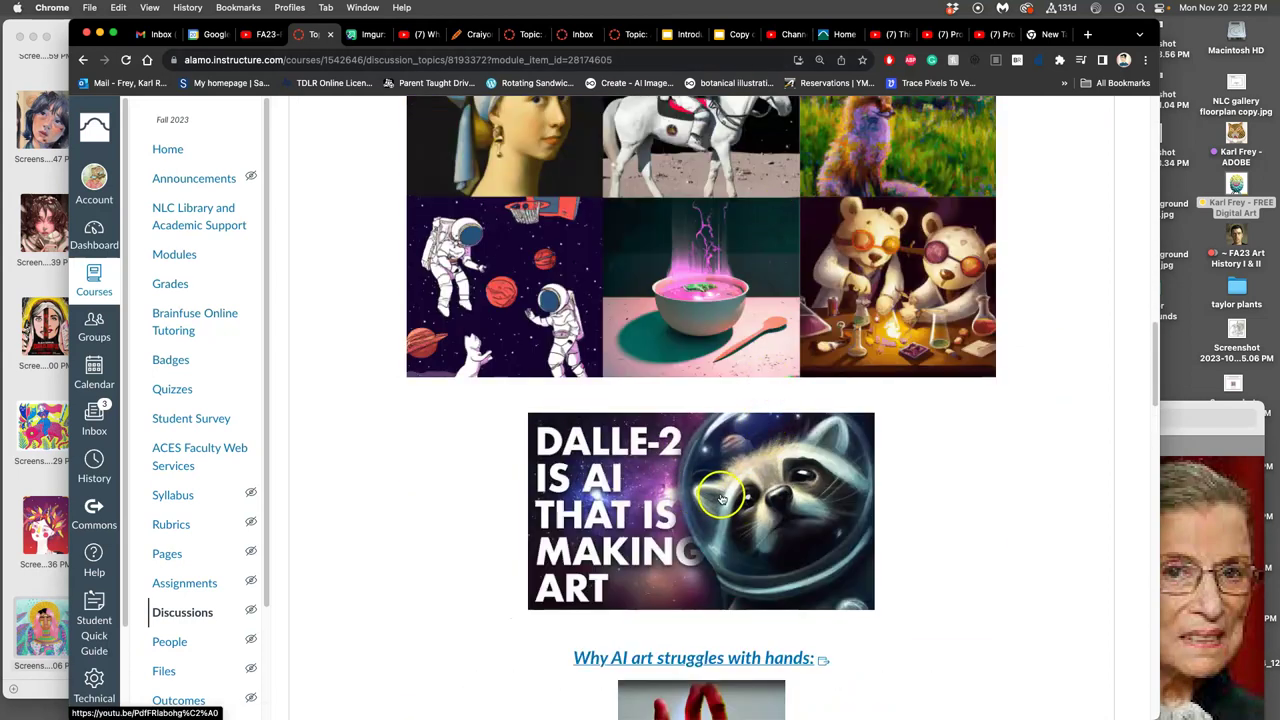
scroll(733, 607, down, 5)
scroll(733, 607, down, 3)
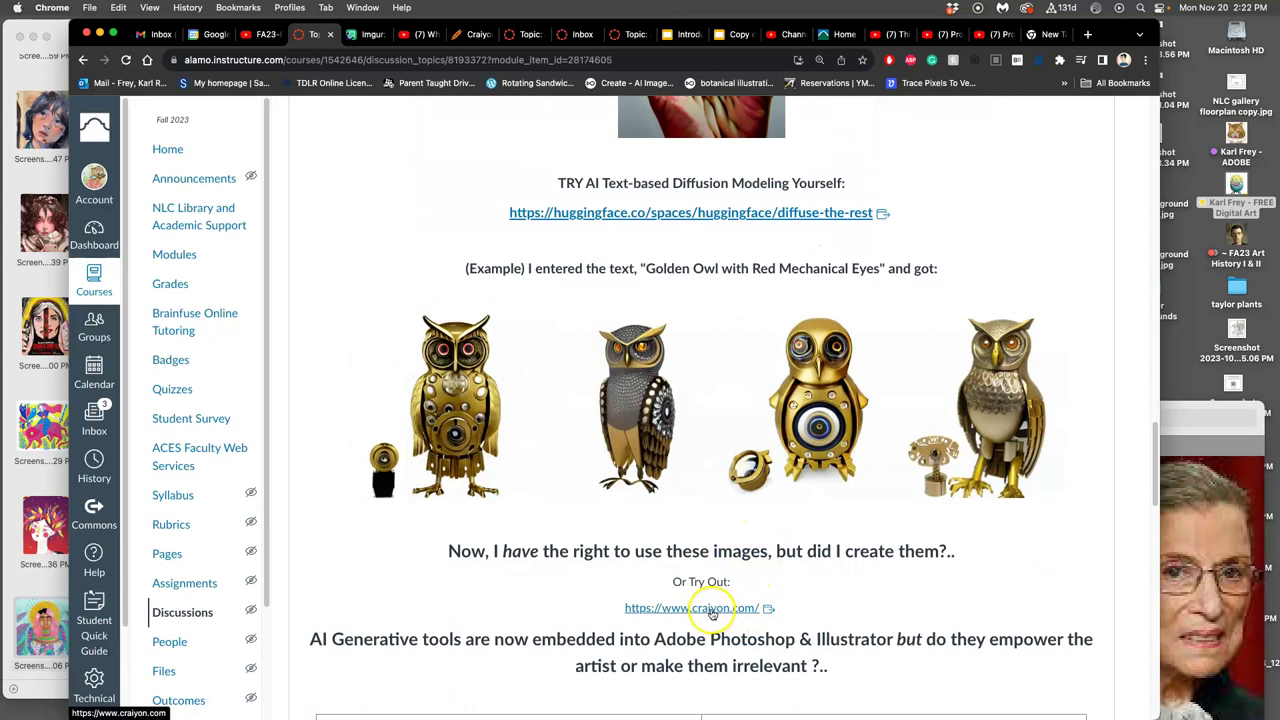
Open the Craiyon and diffuse-the-rest links in new tabs and view the demo.
right_click(712, 613)
click(737, 446)
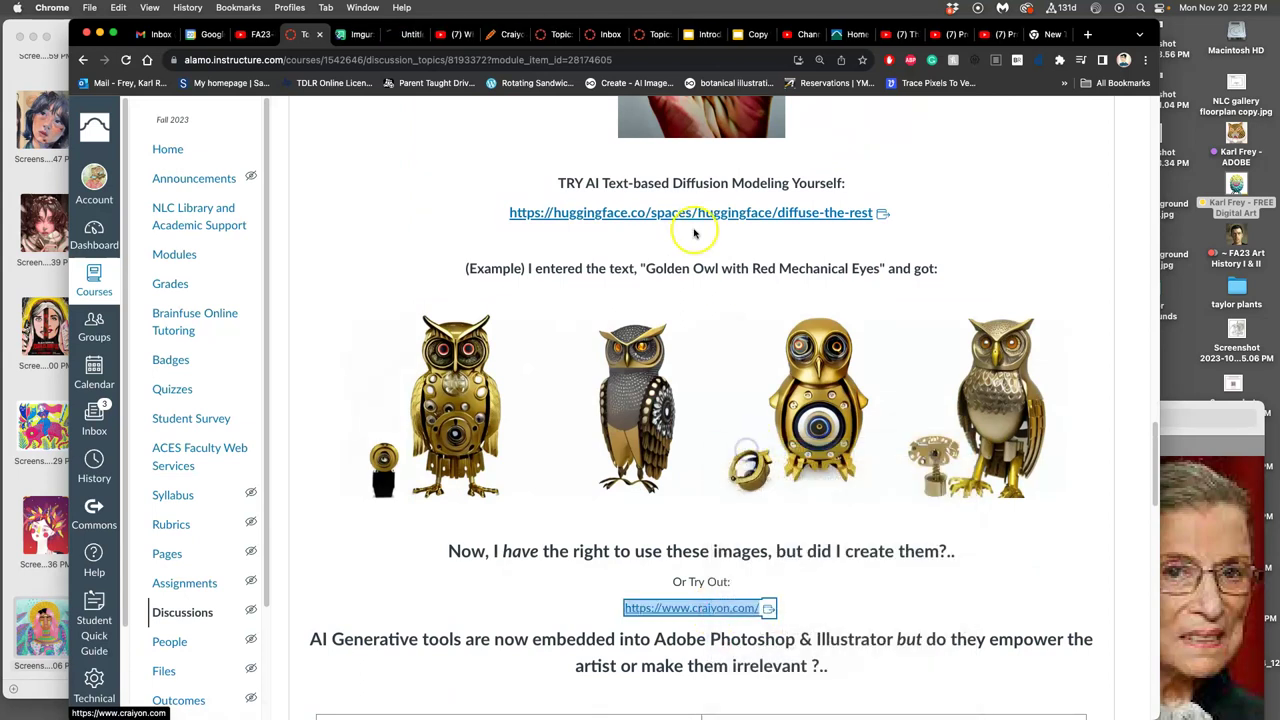
right_click(695, 212)
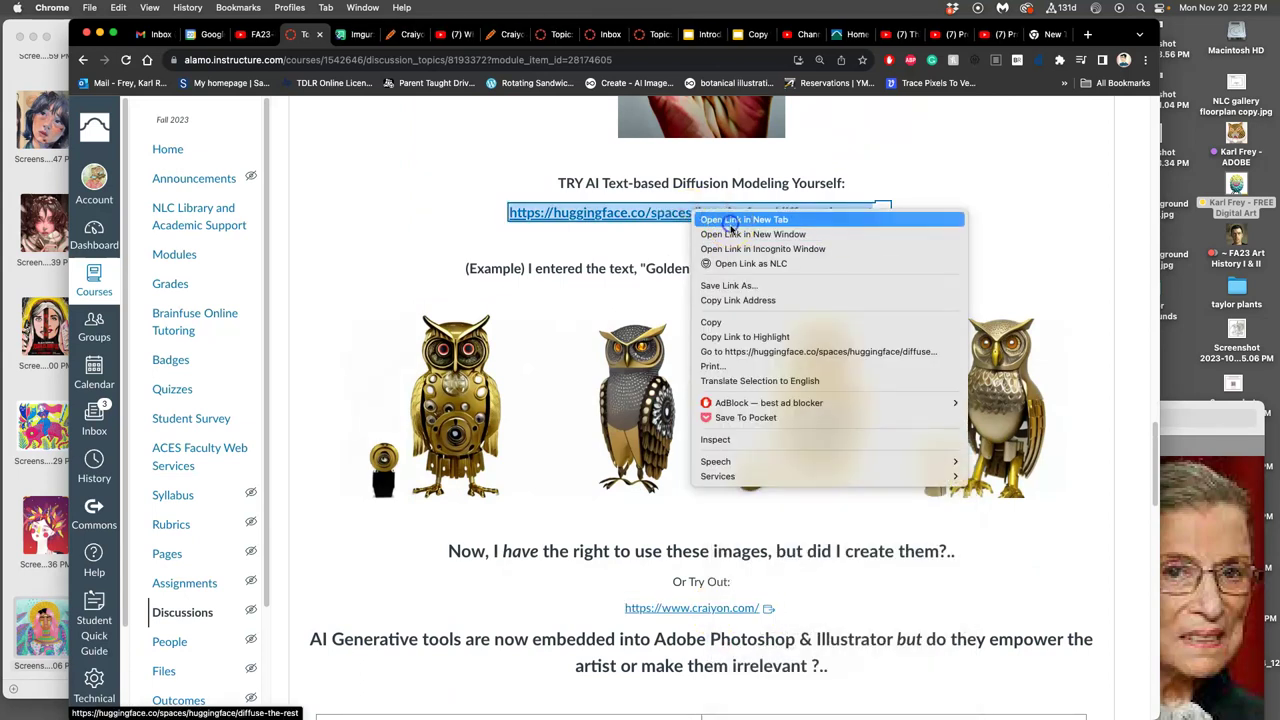
click(731, 220)
click(440, 34)
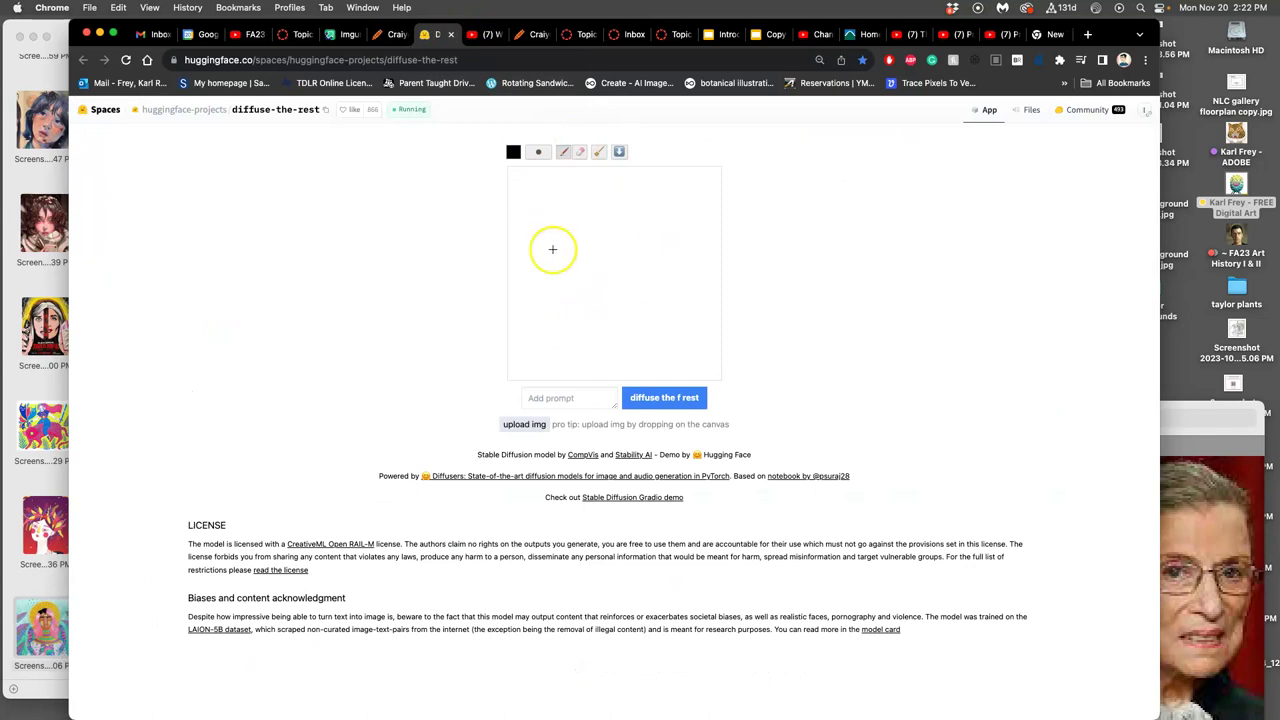
In Craiyon, prompt a colourful portrait of the reference subject in Van Gogh's style and Draw.
click(450, 34)
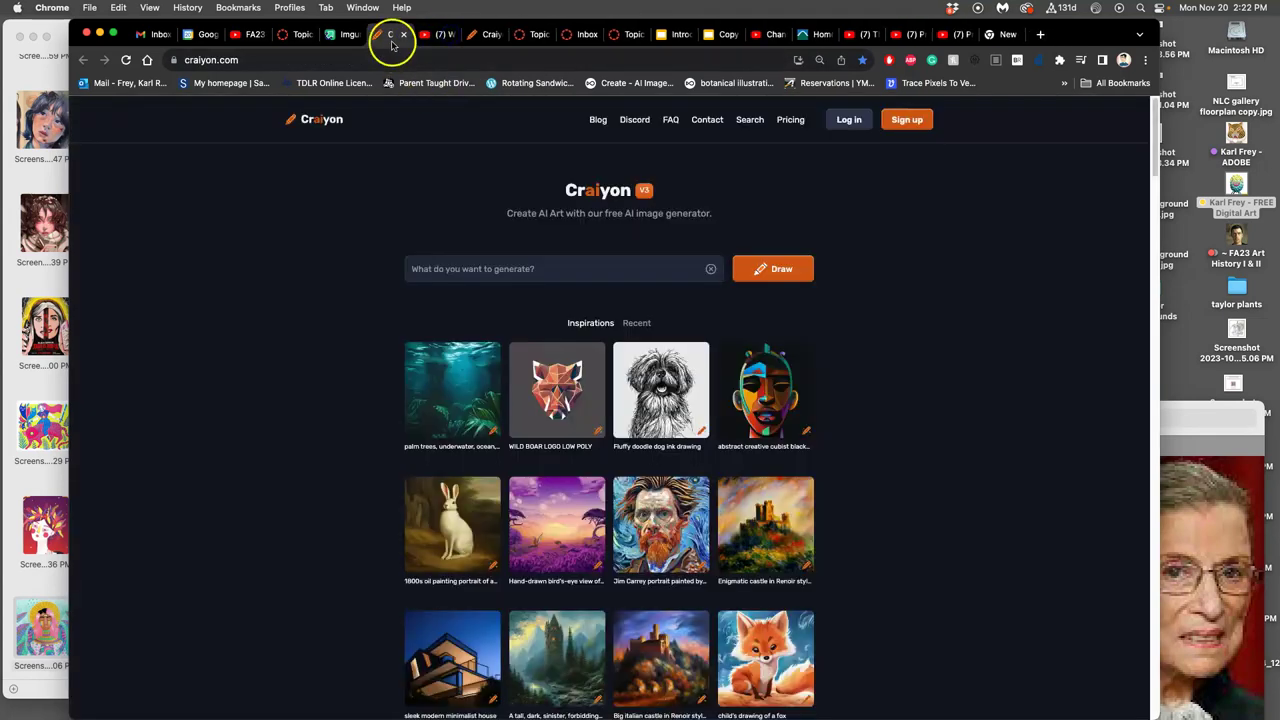
click(517, 266)
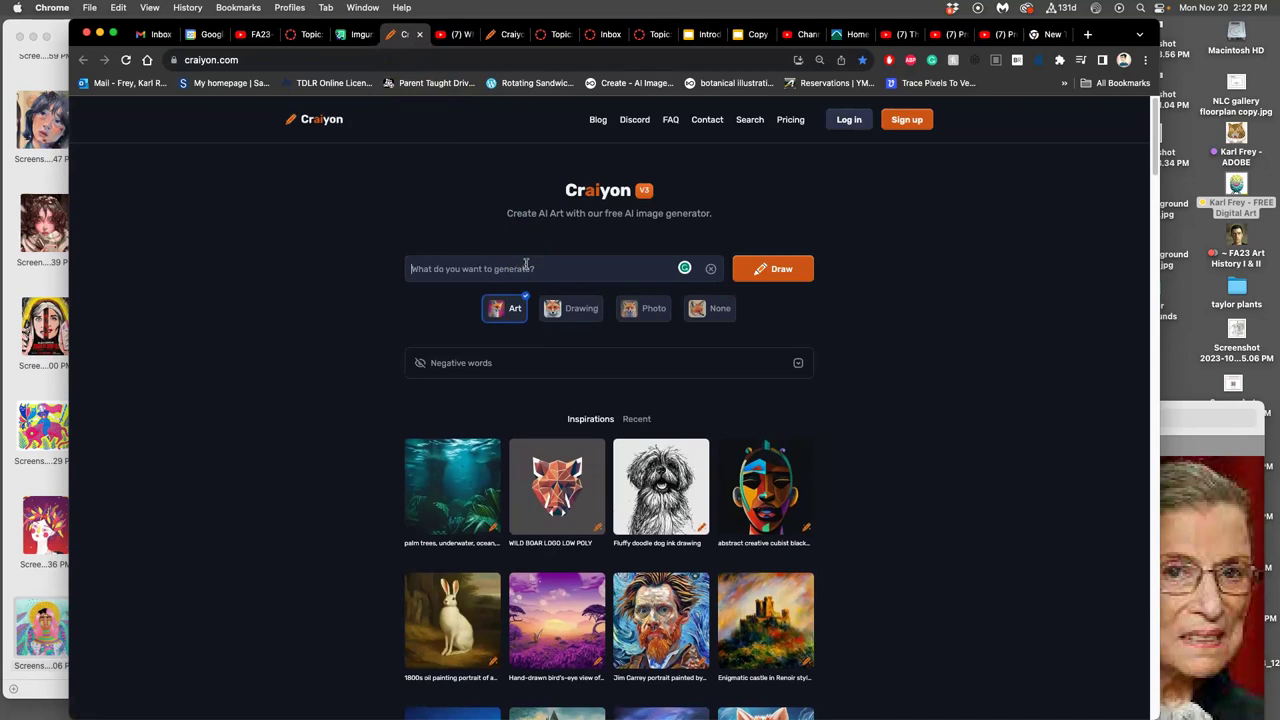
text(Ru)
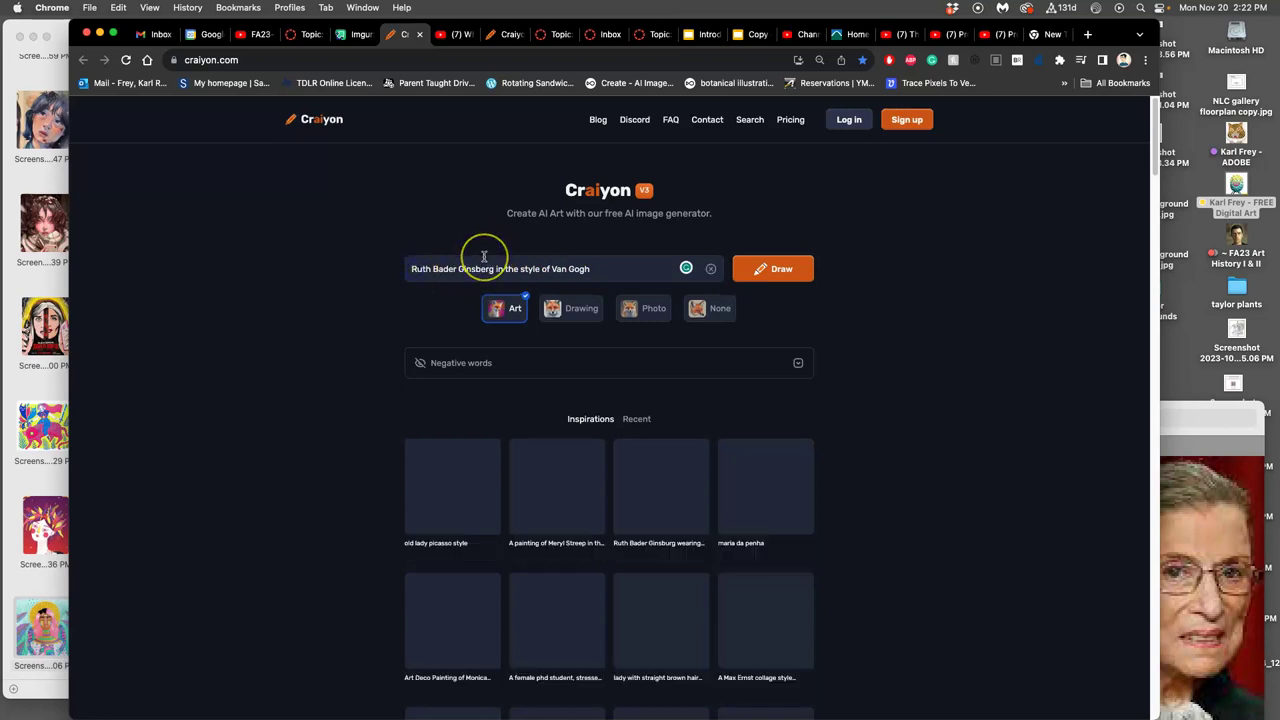
text(Colo)
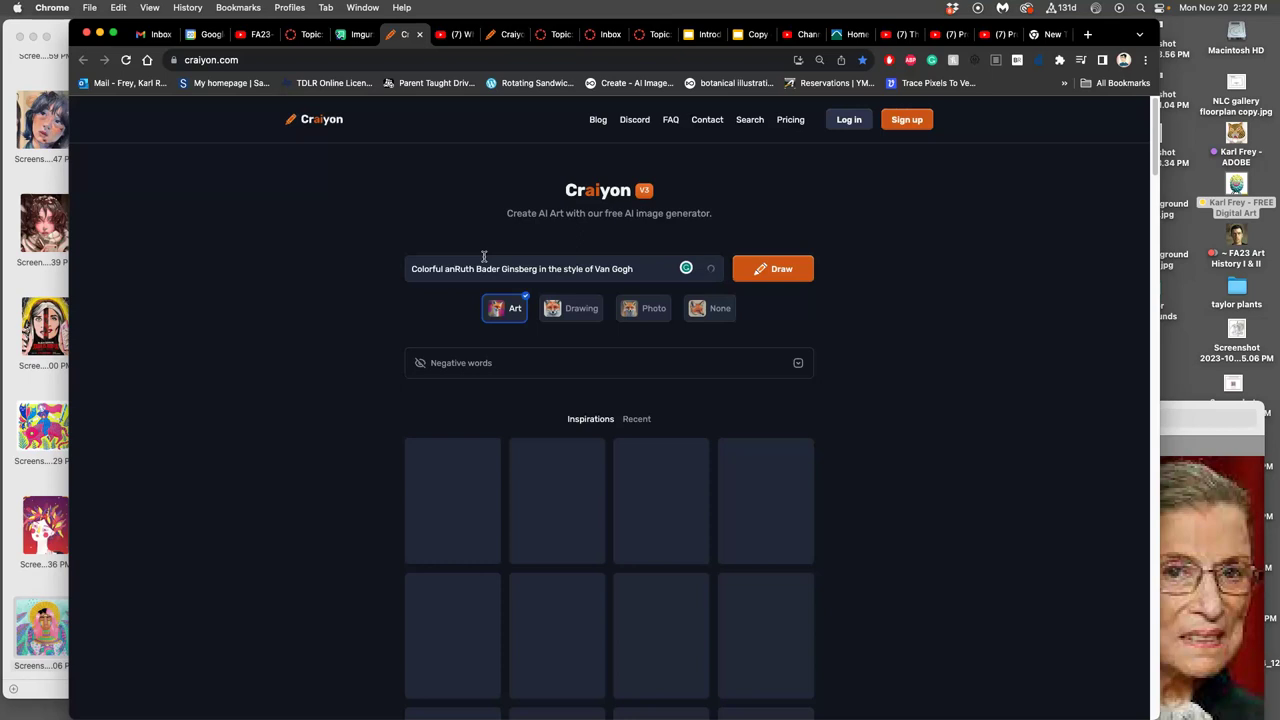
text(rful an)
key(BackSpace)
key(BackSpace)
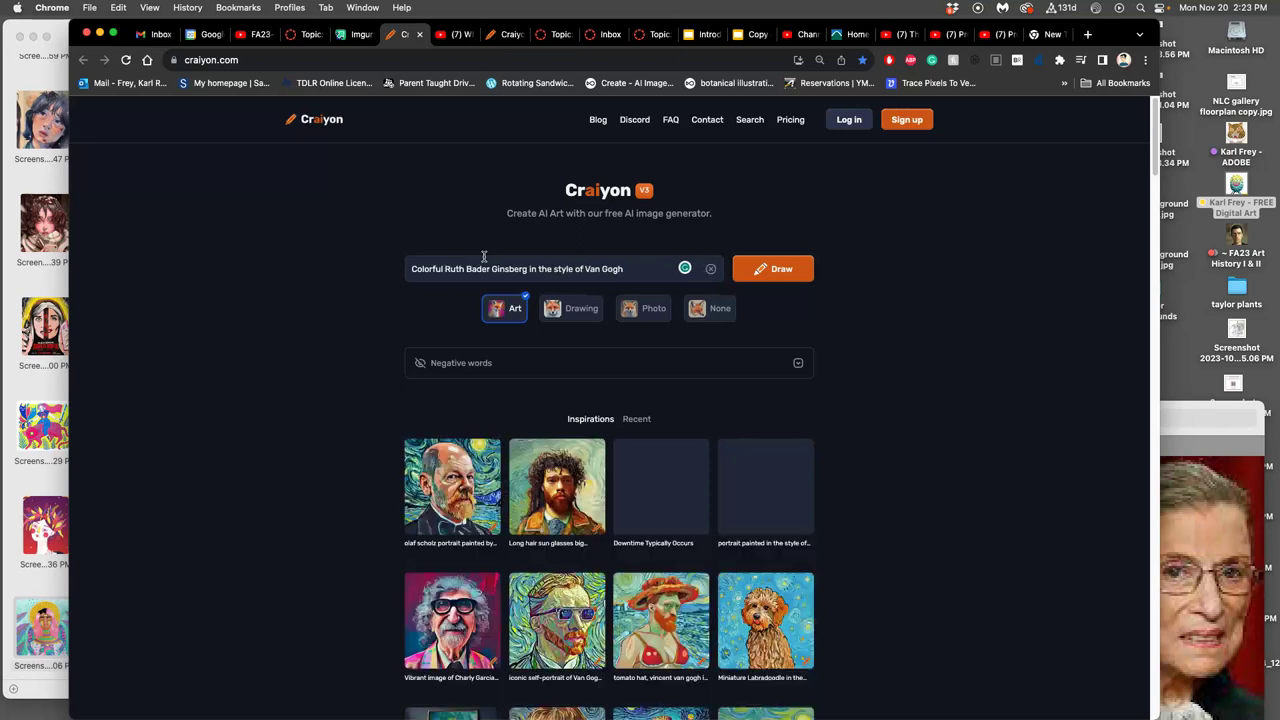
click(773, 270)
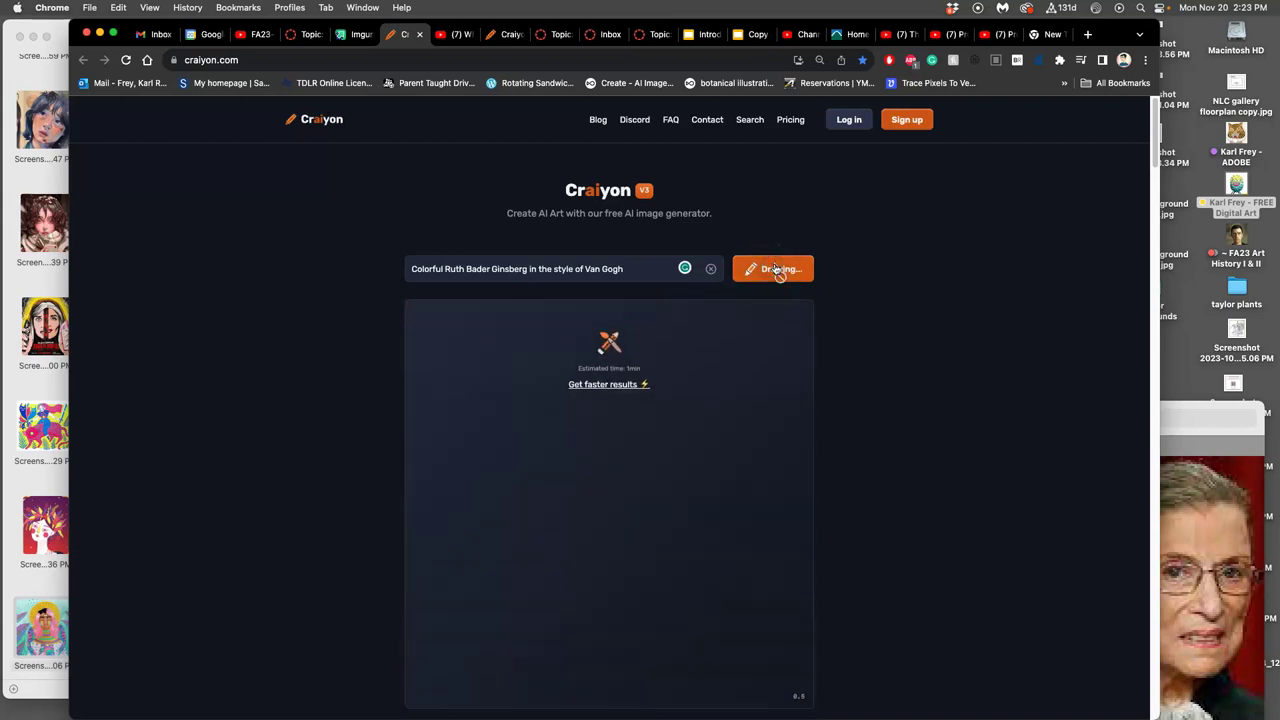
Return to the Question of the Day discussion and advance to the Assignment #7 Digital Painting page.
click(361, 36)
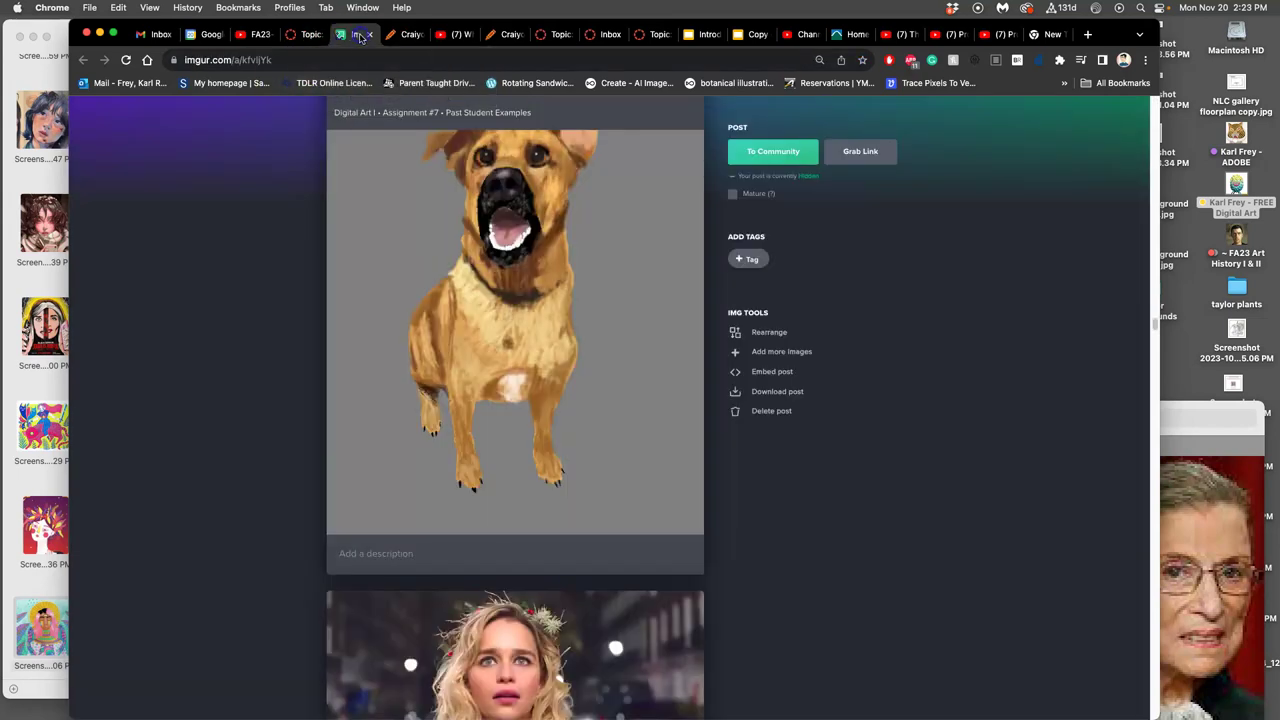
click(307, 34)
scroll(766, 374, down, 15)
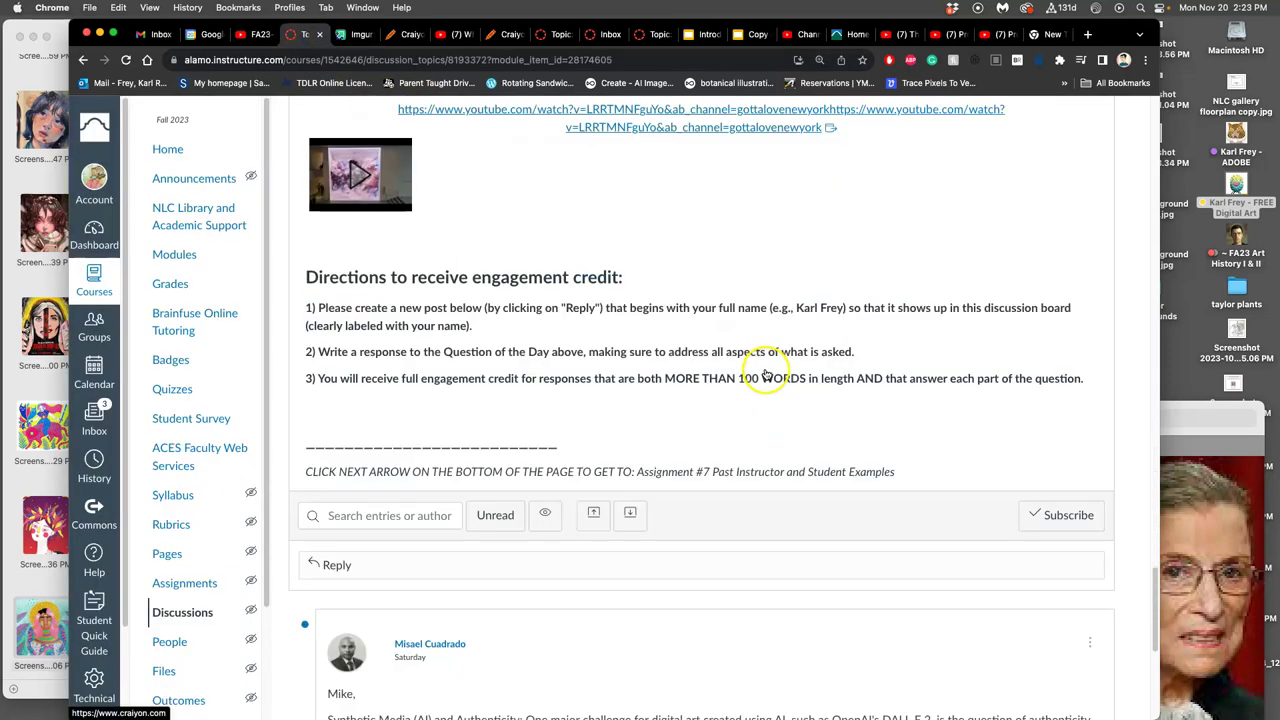
scroll(900, 480, up, 20)
scroll(915, 468, up, 5)
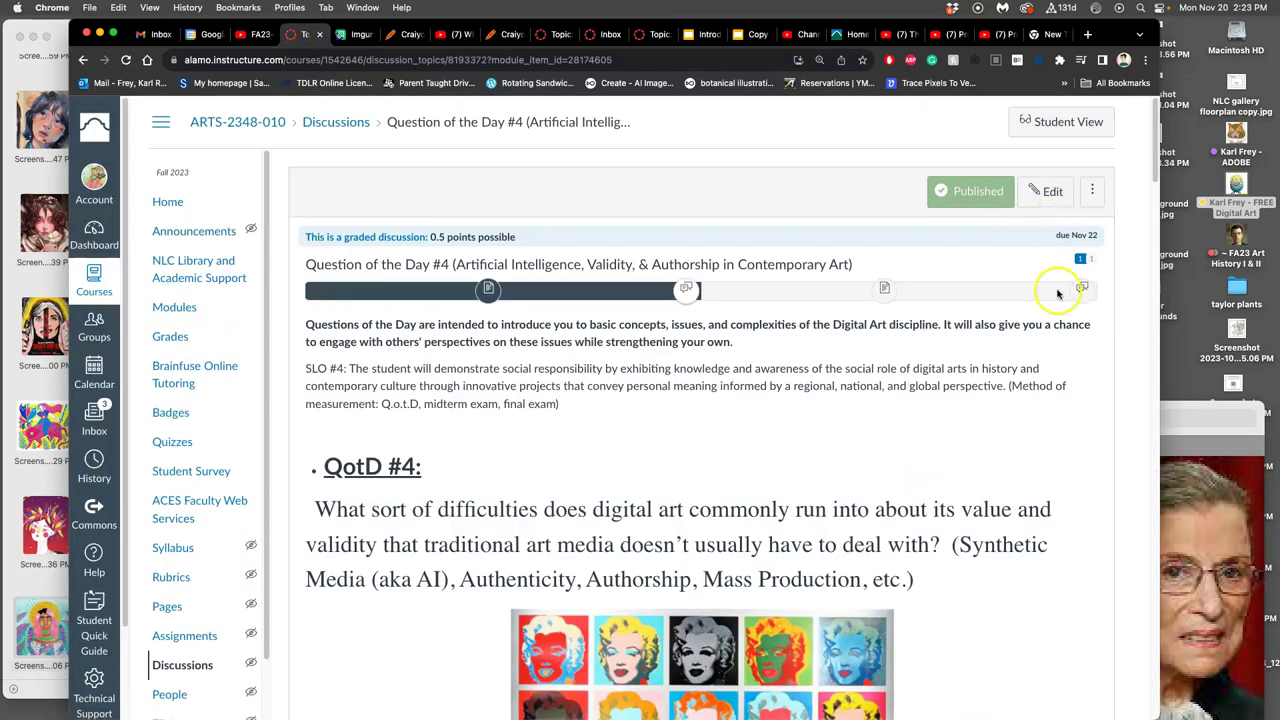
click(1082, 289)
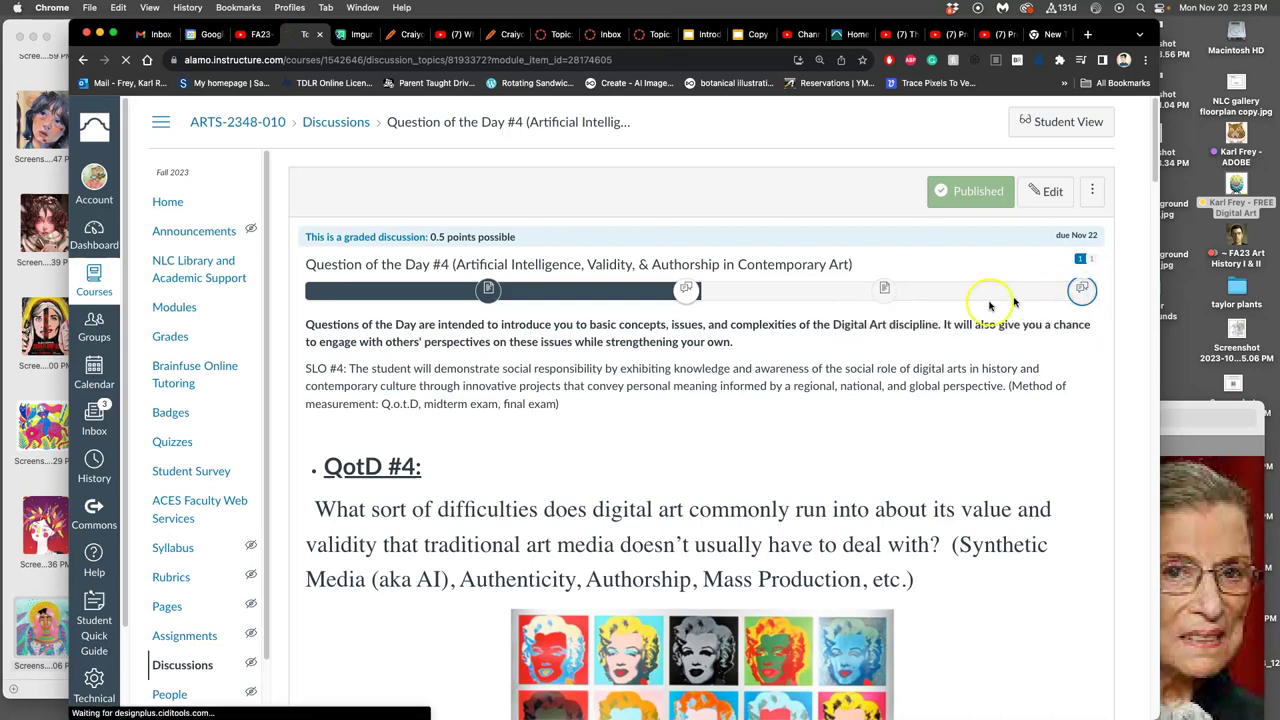
scroll(670, 430, down, 10)
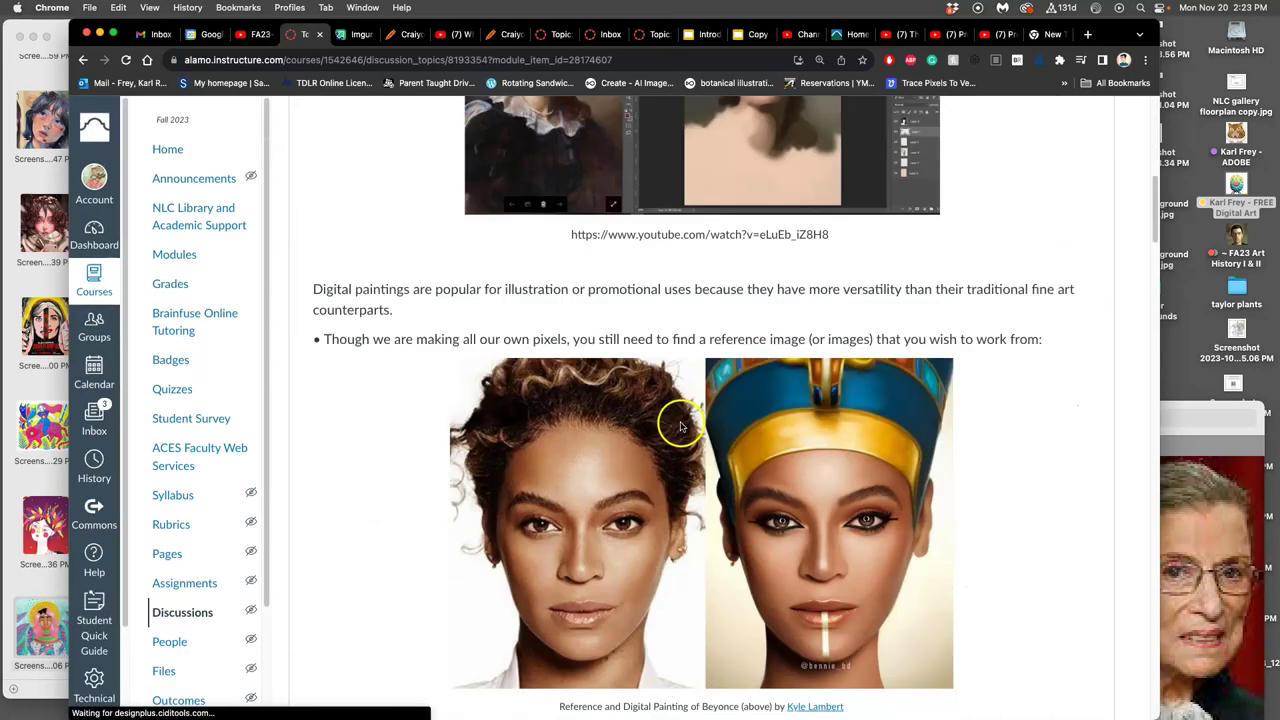
scroll(680, 427, down, 5)
scroll(680, 427, up, 3)
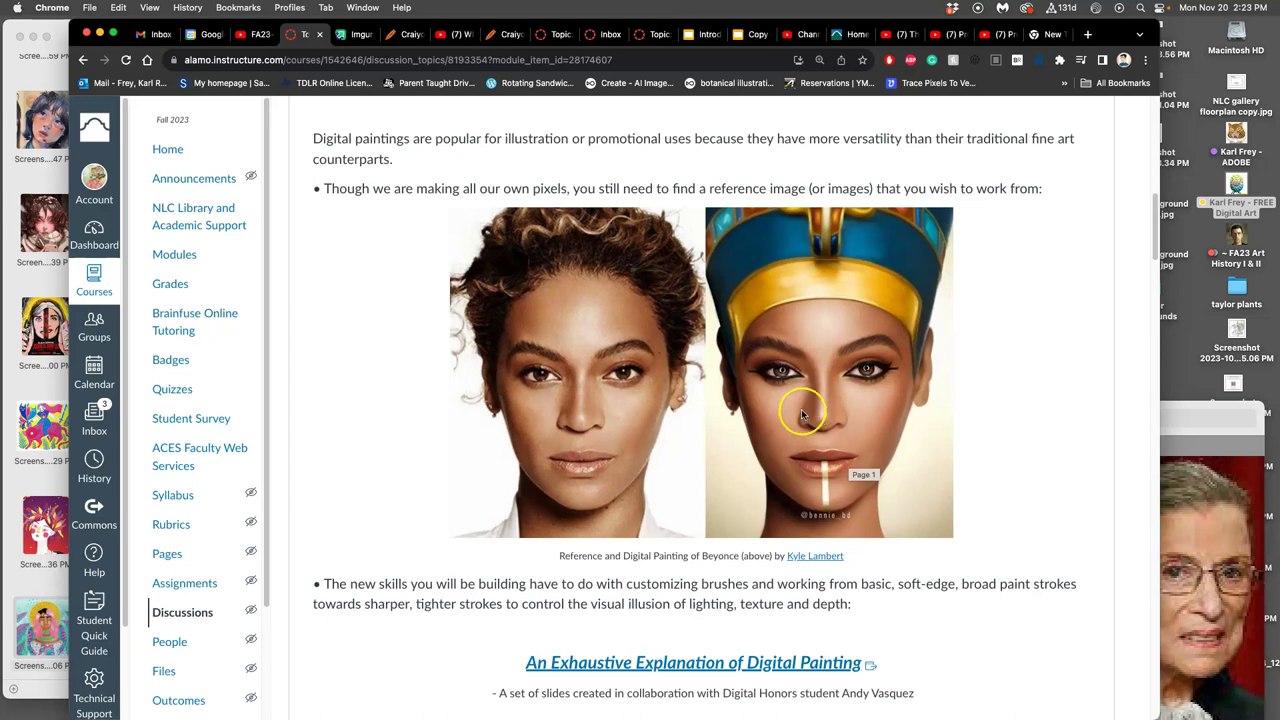
scroll(714, 496, down, 10)
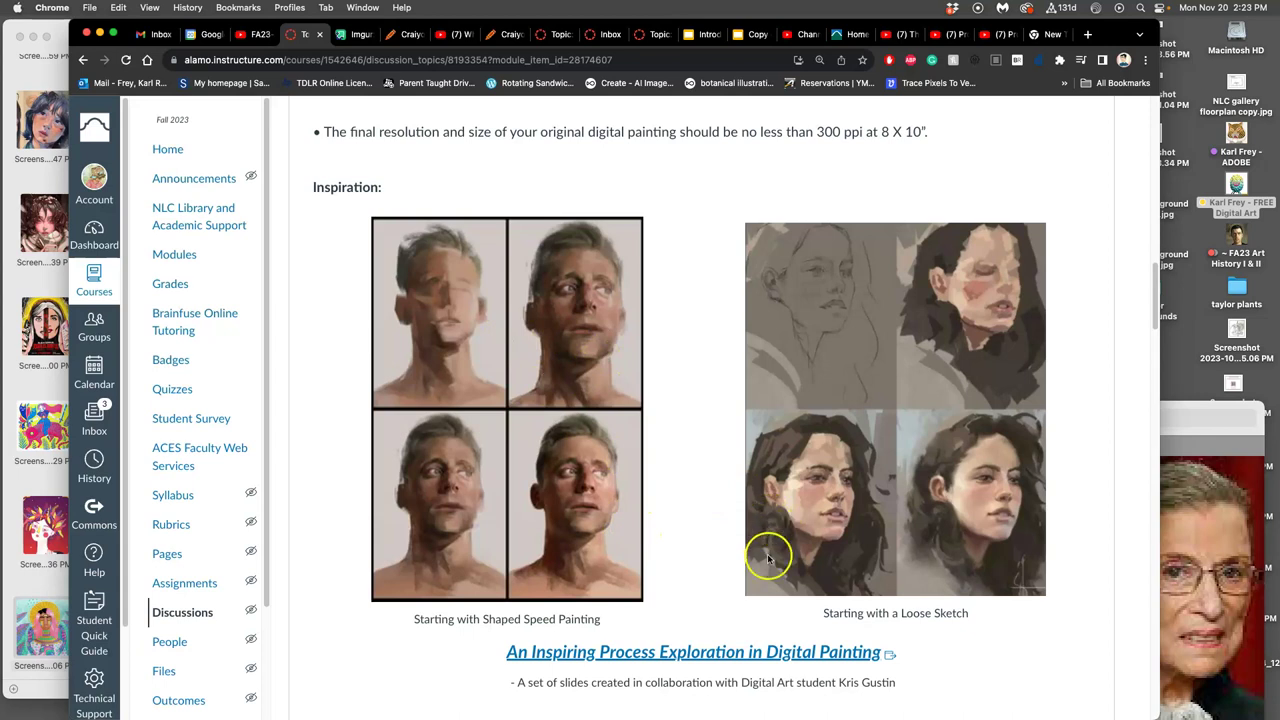
Open the process exploration and exhaustive explanation slide decks in new tabs.
right_click(695, 652)
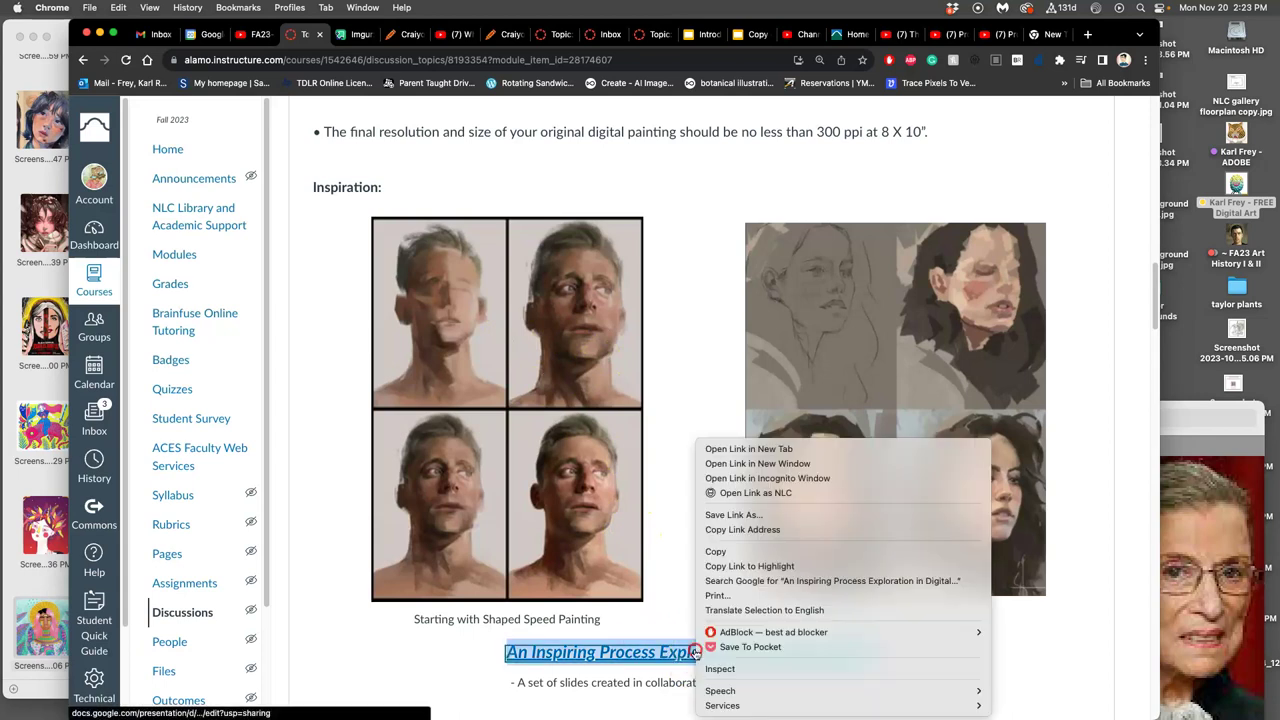
click(752, 443)
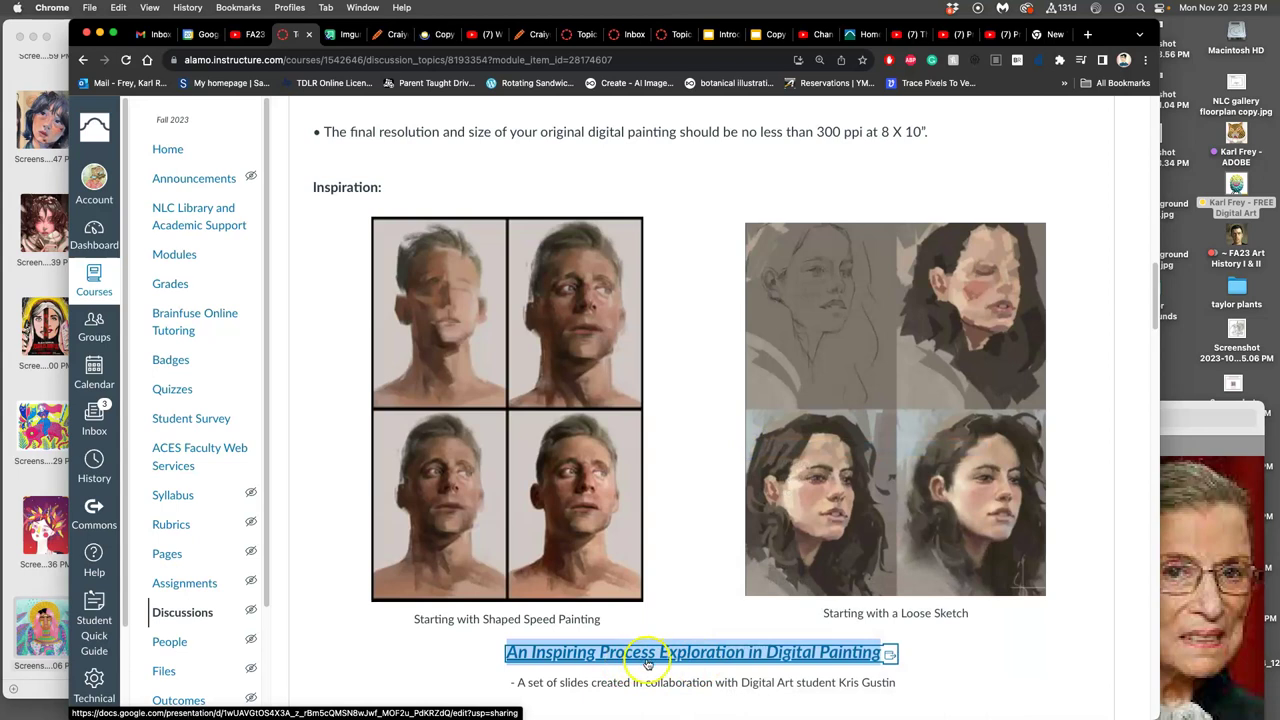
scroll(736, 553, up, 6)
right_click(703, 418)
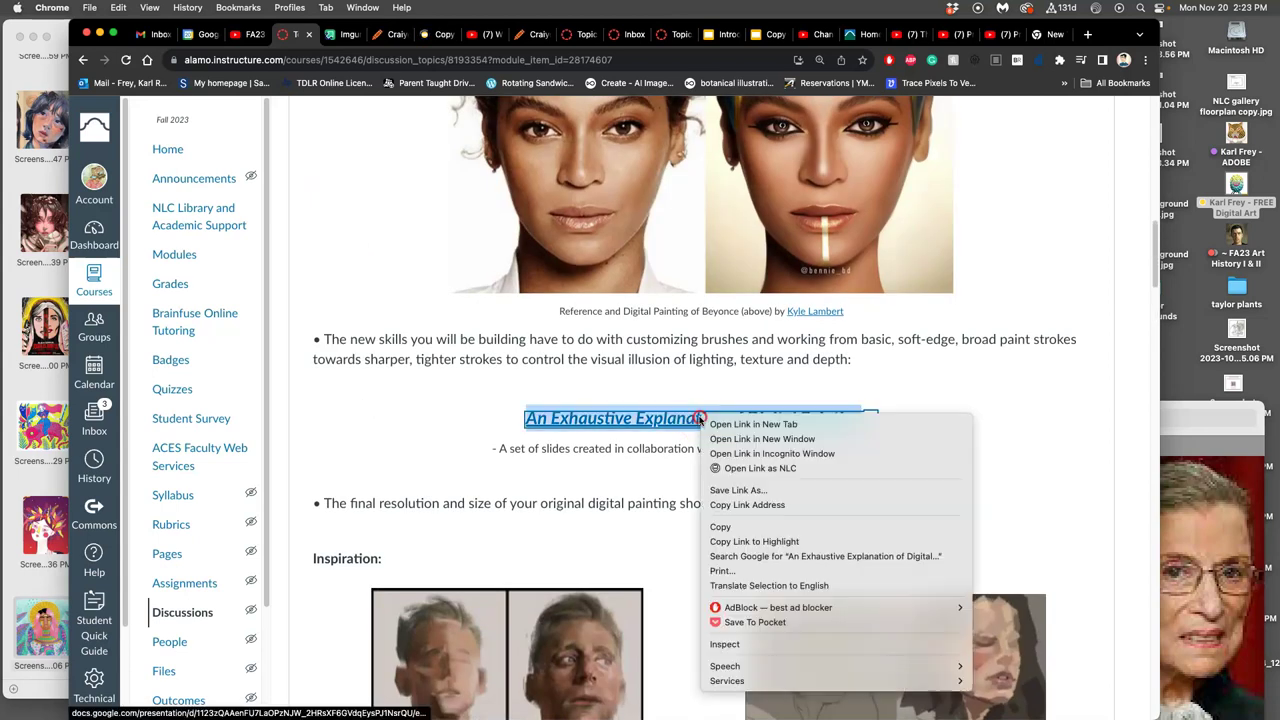
click(742, 424)
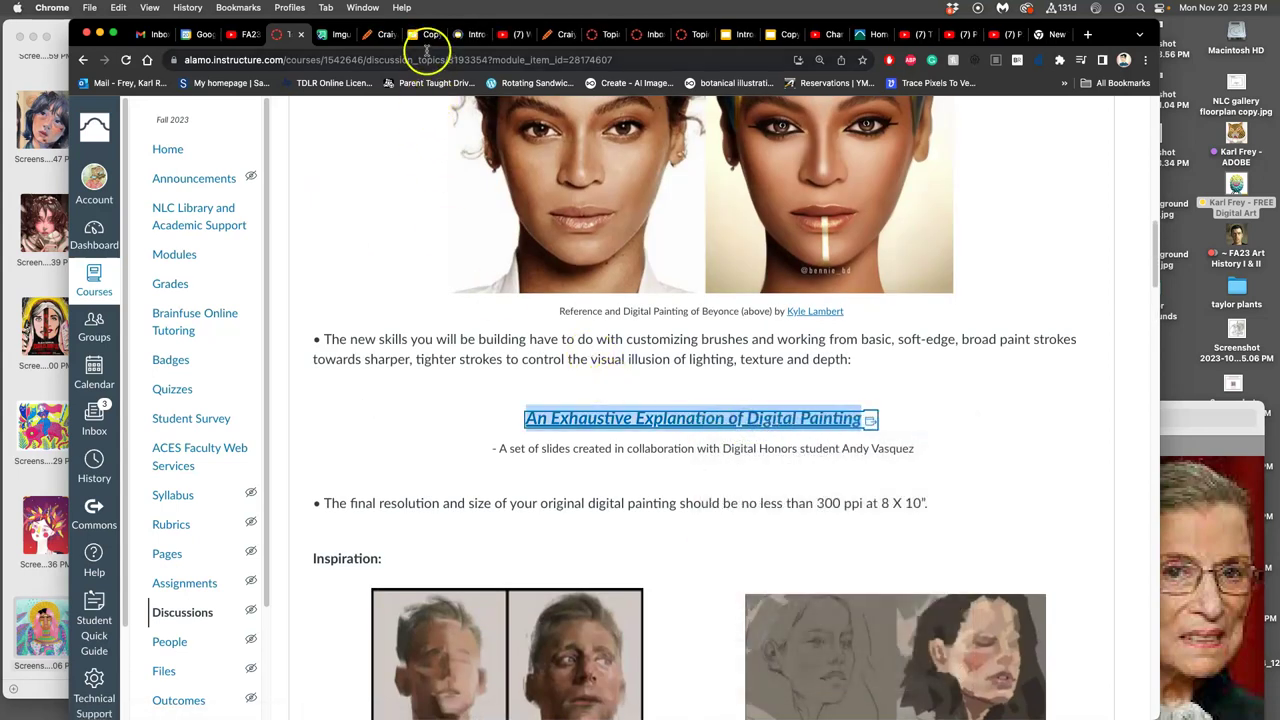
Page through the Introduction to Digital Painting deck, viewing slides 2, 4, 5, 6 and 7.
click(471, 36)
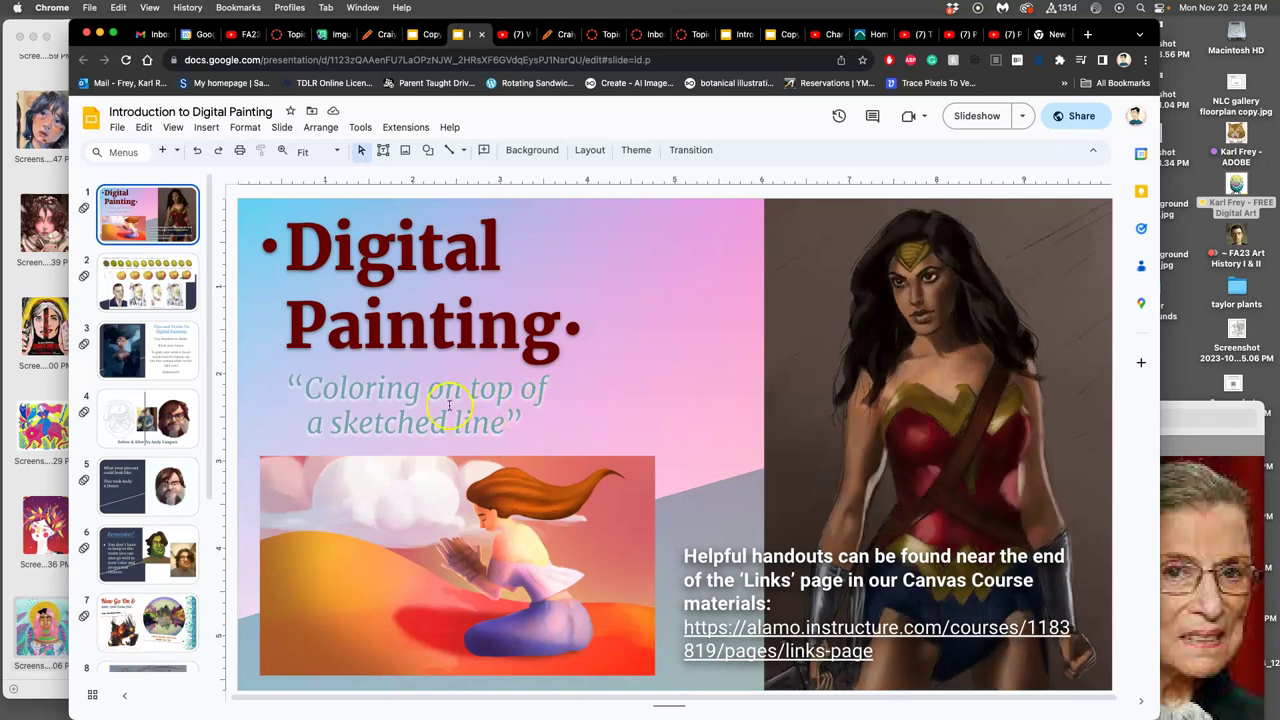
click(160, 292)
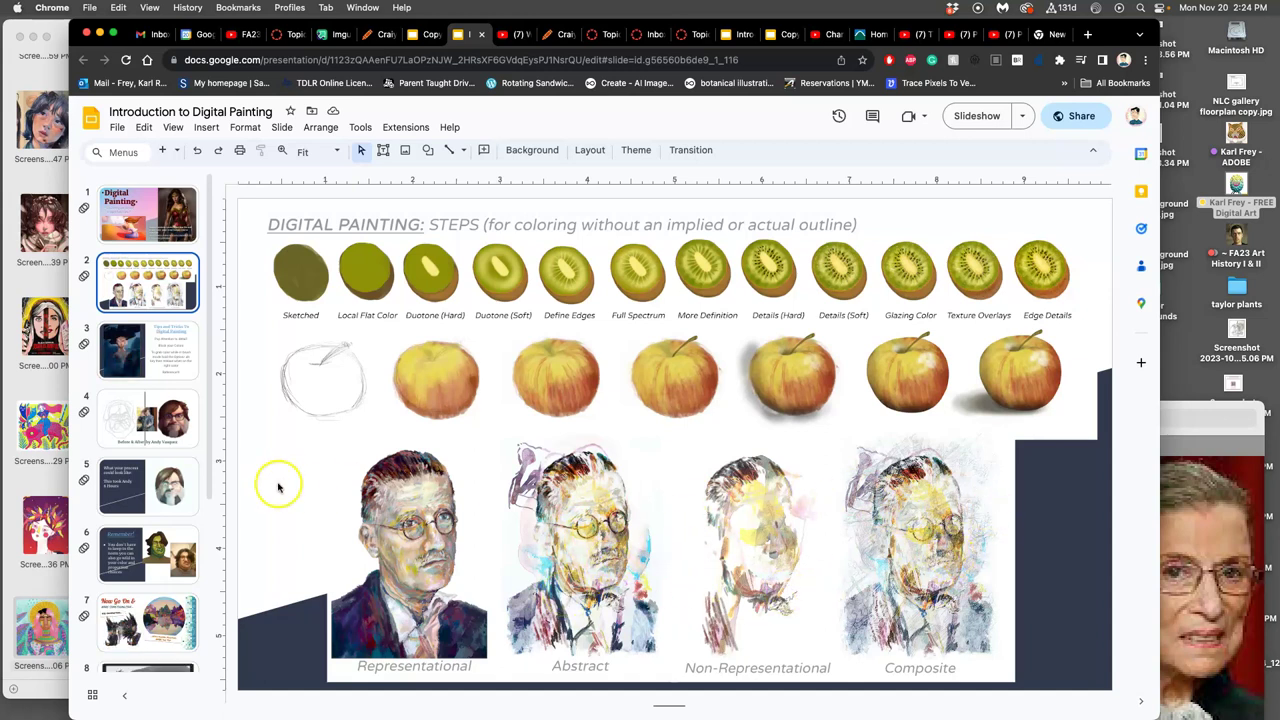
click(180, 433)
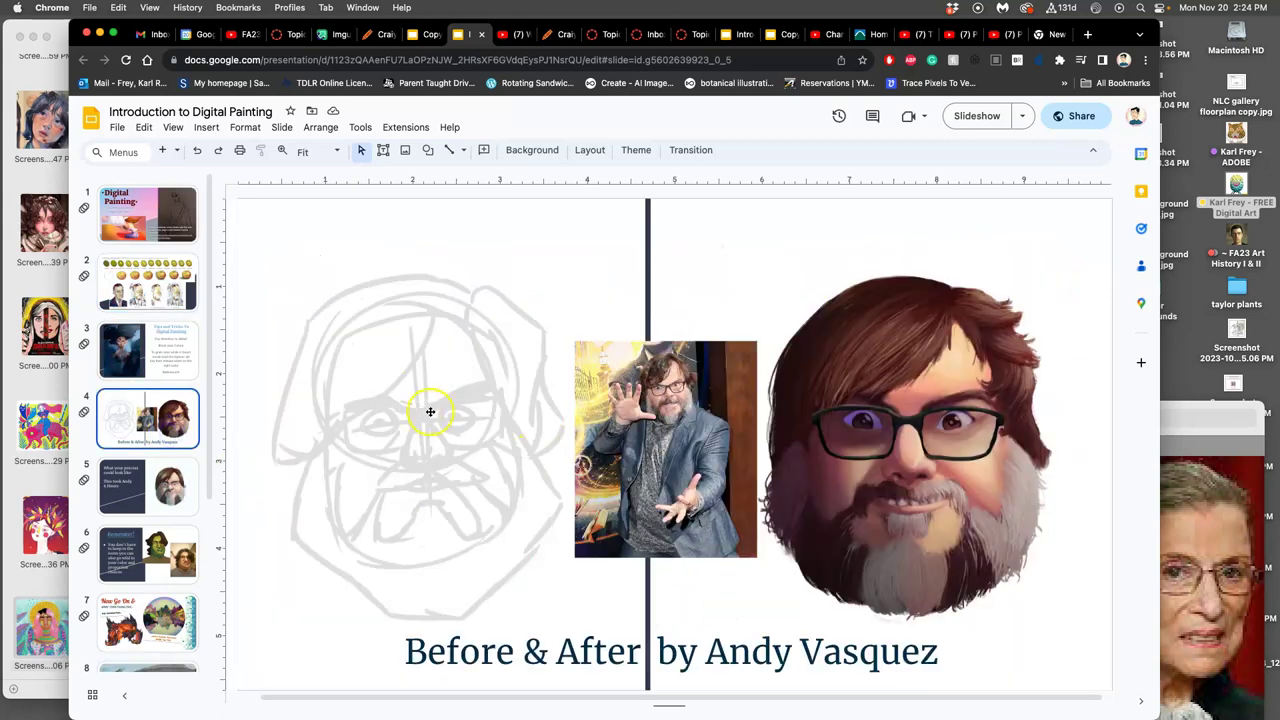
click(195, 500)
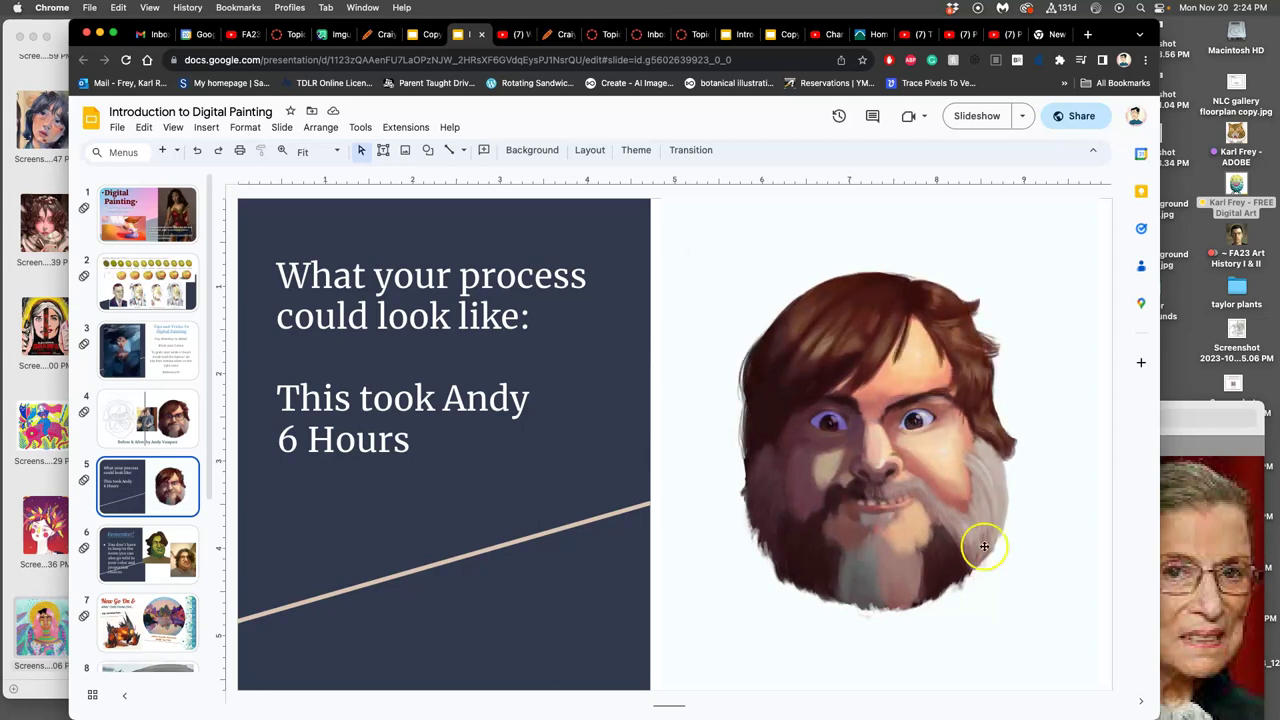
click(182, 562)
click(175, 618)
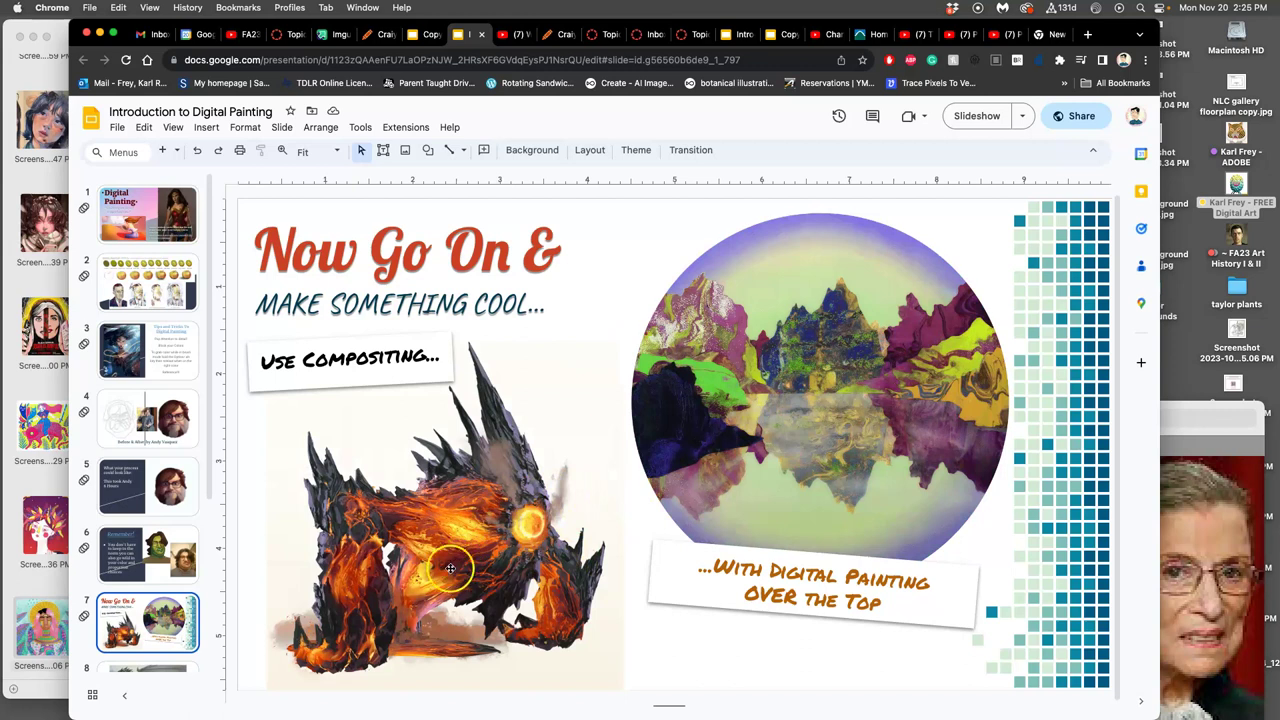
View slides 8–11, the dragon examples through Let the Games Begin, then switch to the copied student deck.
scroll(172, 530, down, 3)
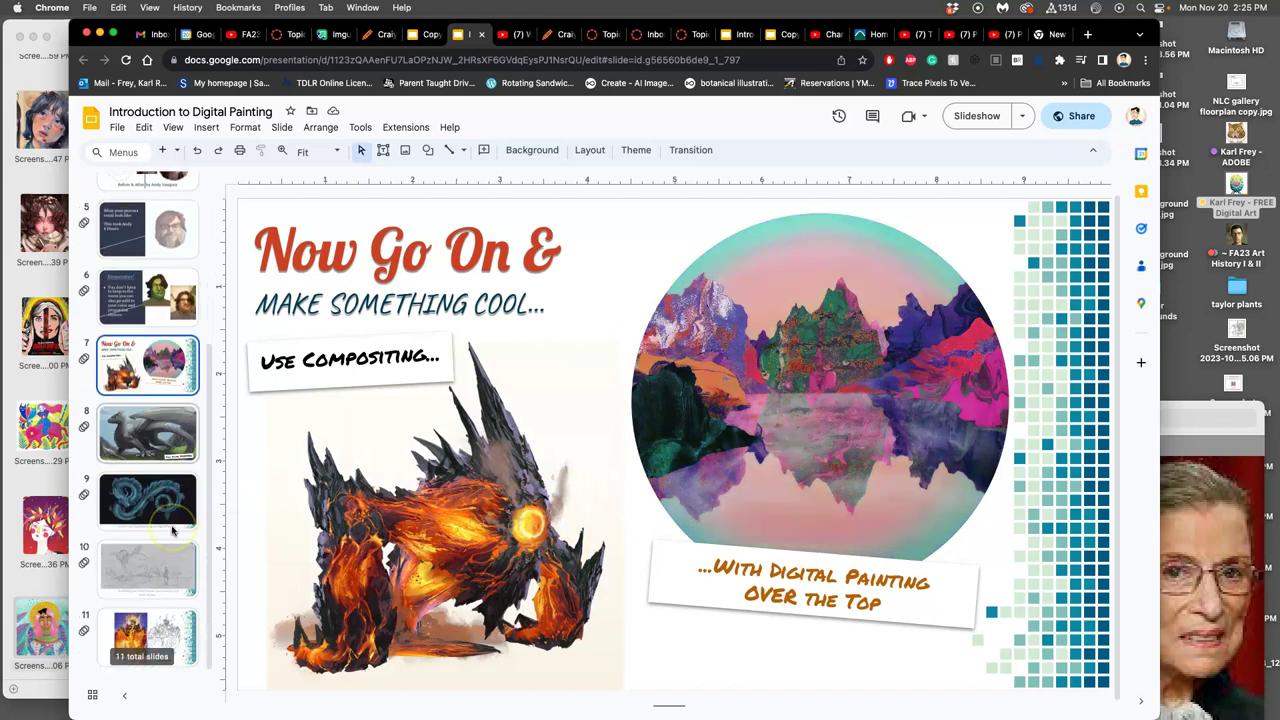
scroll(172, 528, down, 1)
click(160, 435)
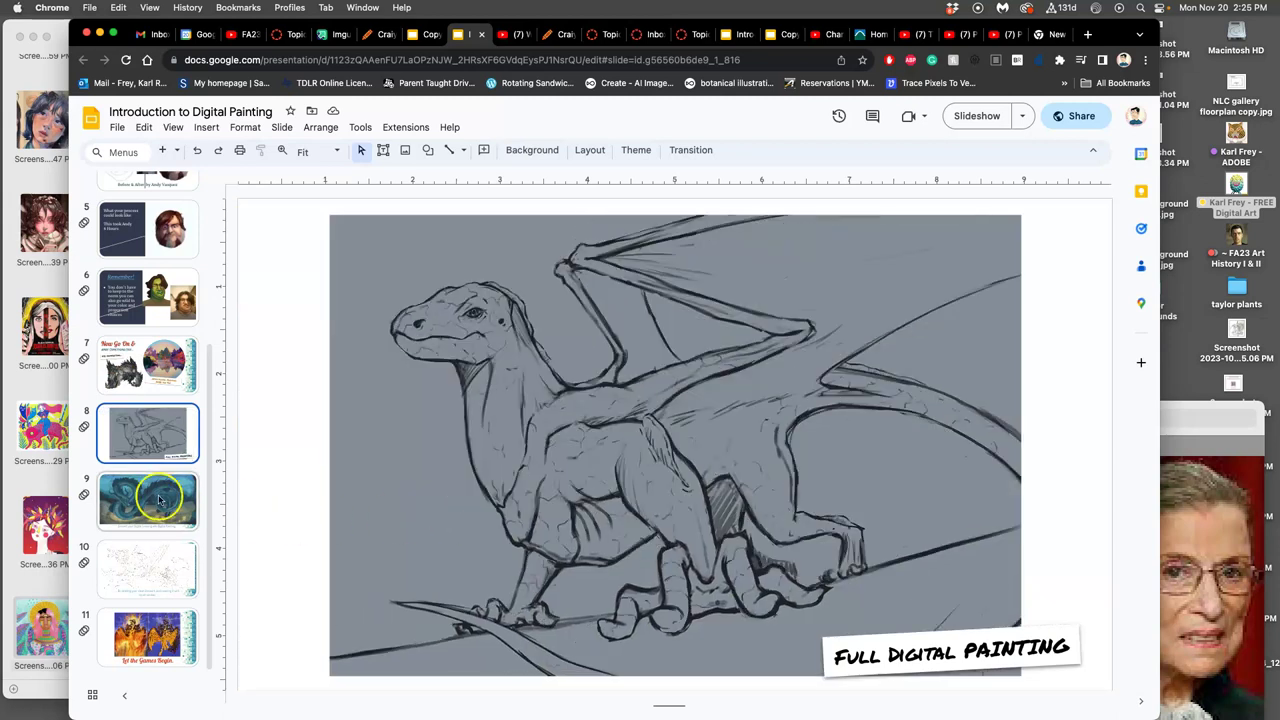
click(150, 498)
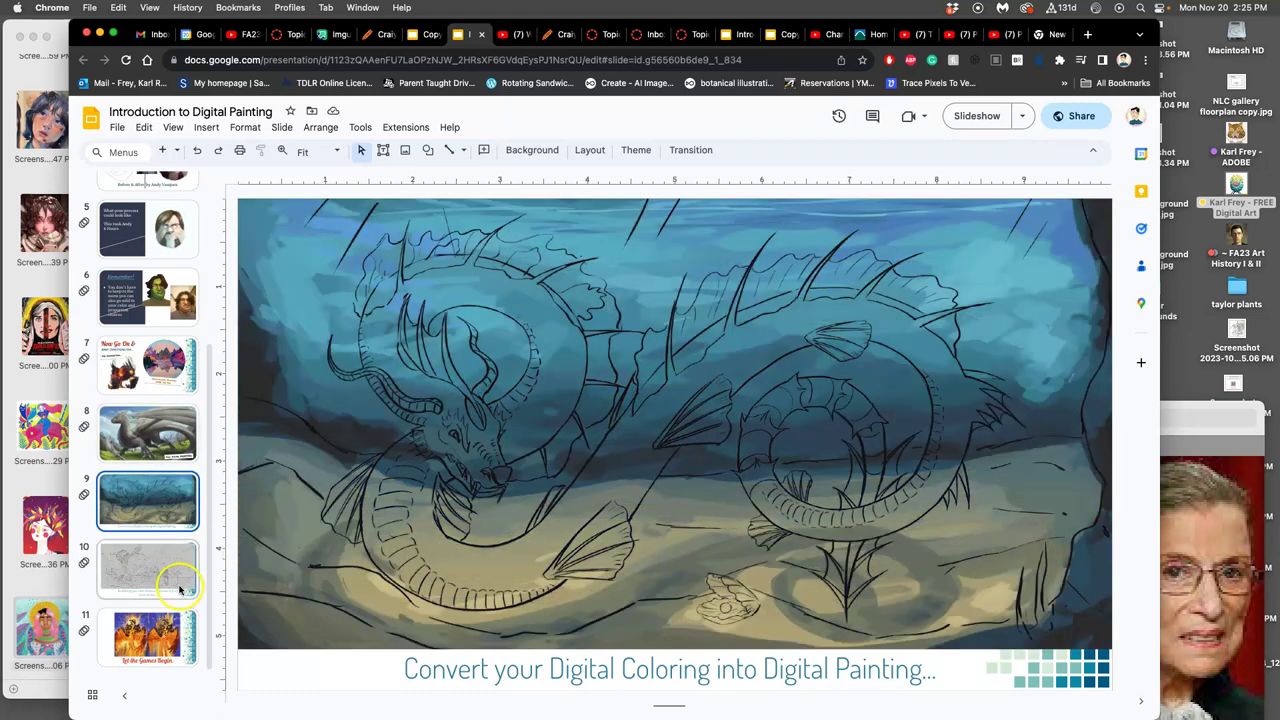
click(166, 575)
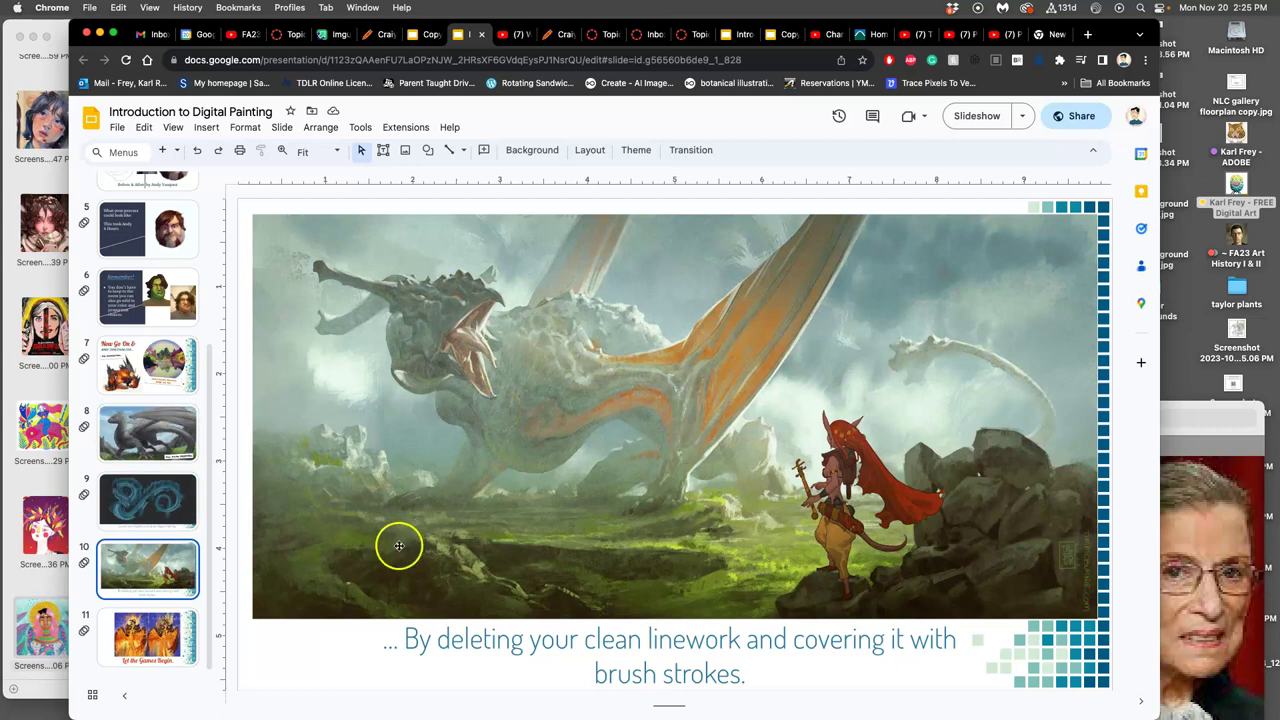
click(150, 636)
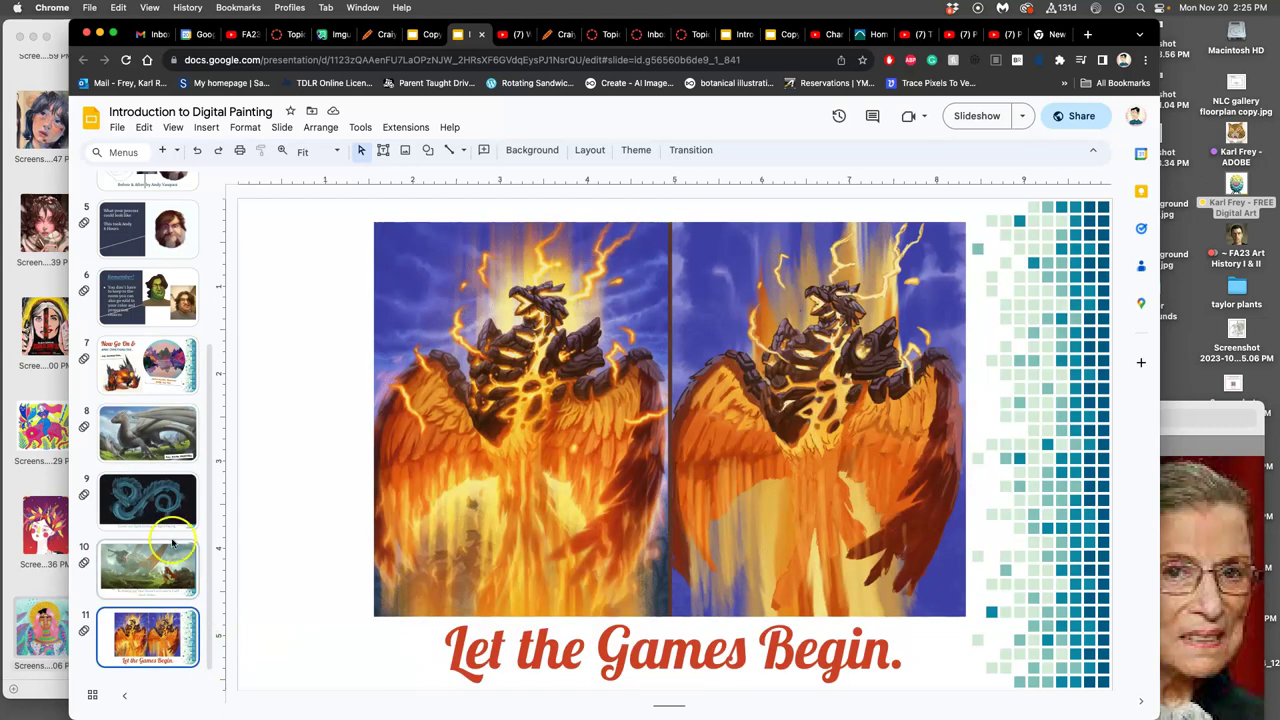
click(410, 36)
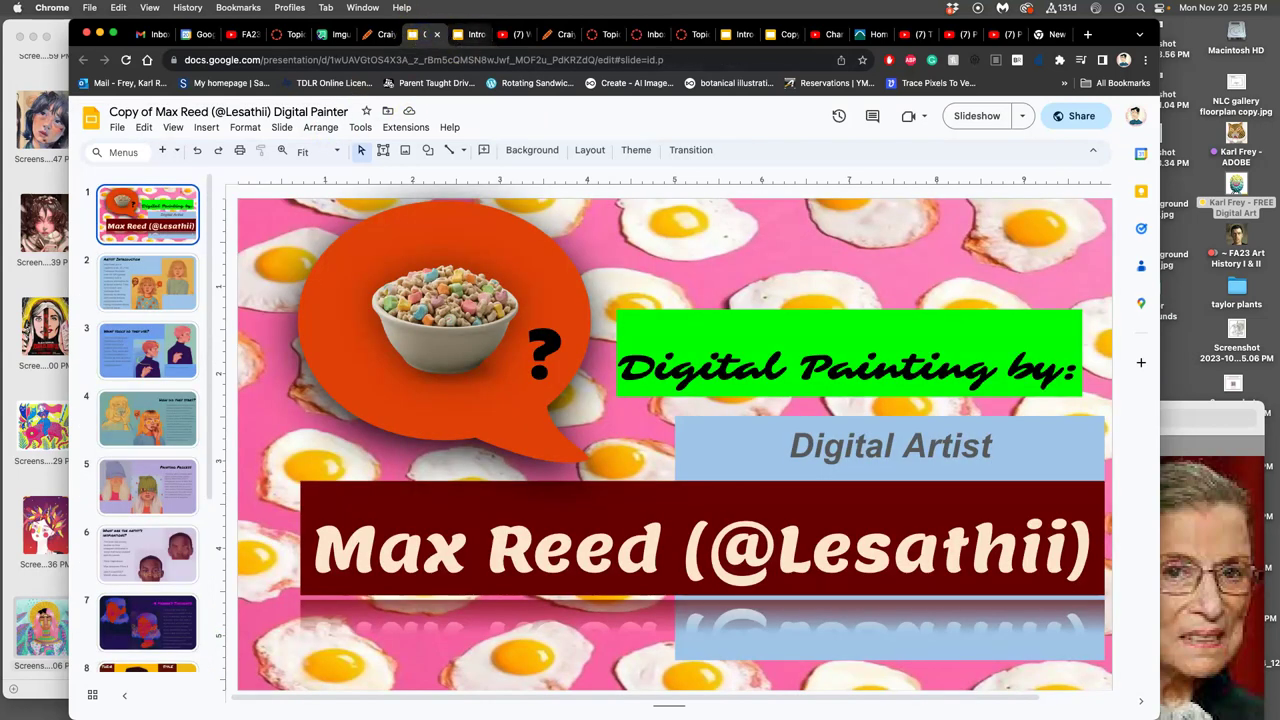
Compare Craiyon's nine Van Gogh-style portraits with the images (4).jpeg reference and saved screenshots.
click(380, 35)
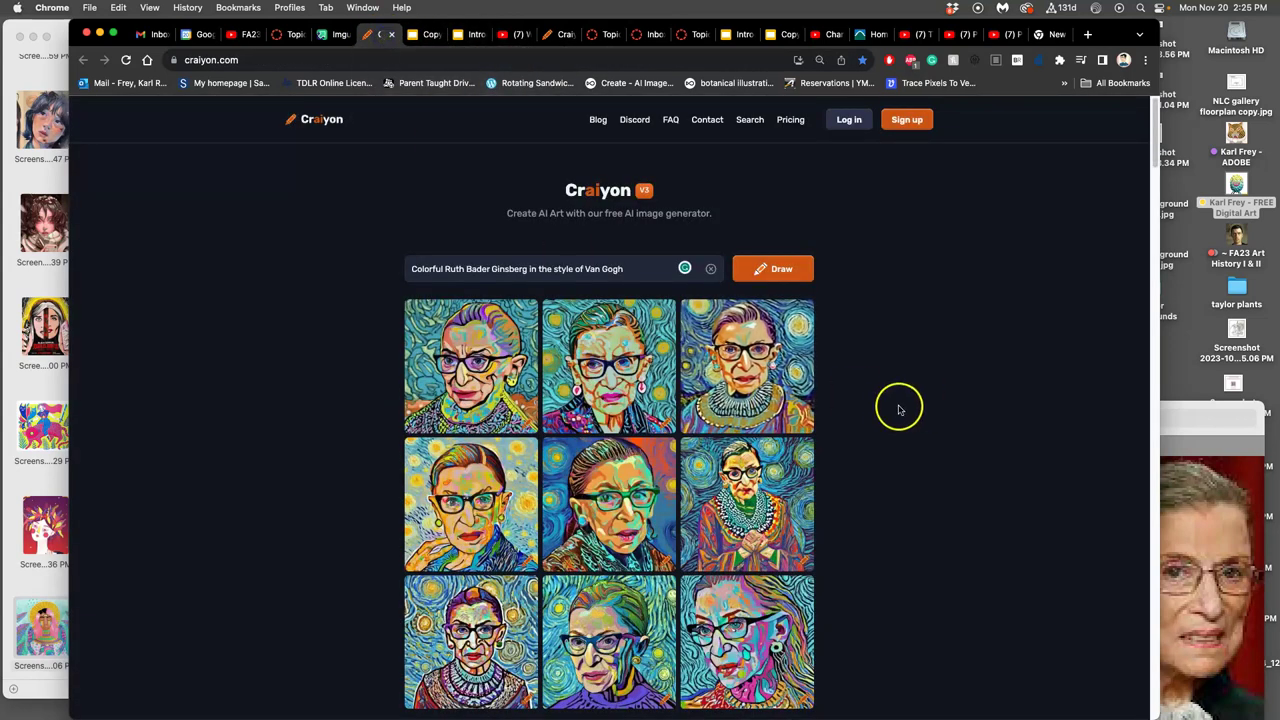
scroll(893, 410, down, 1)
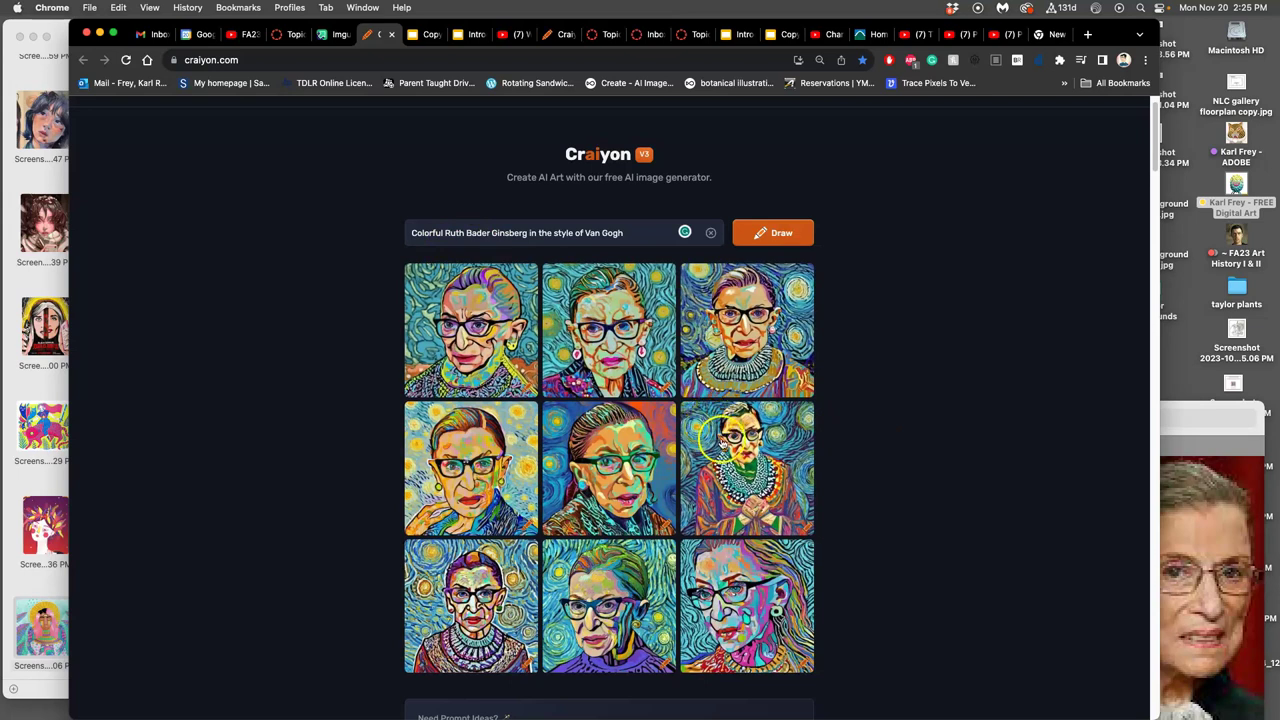
click(36, 170)
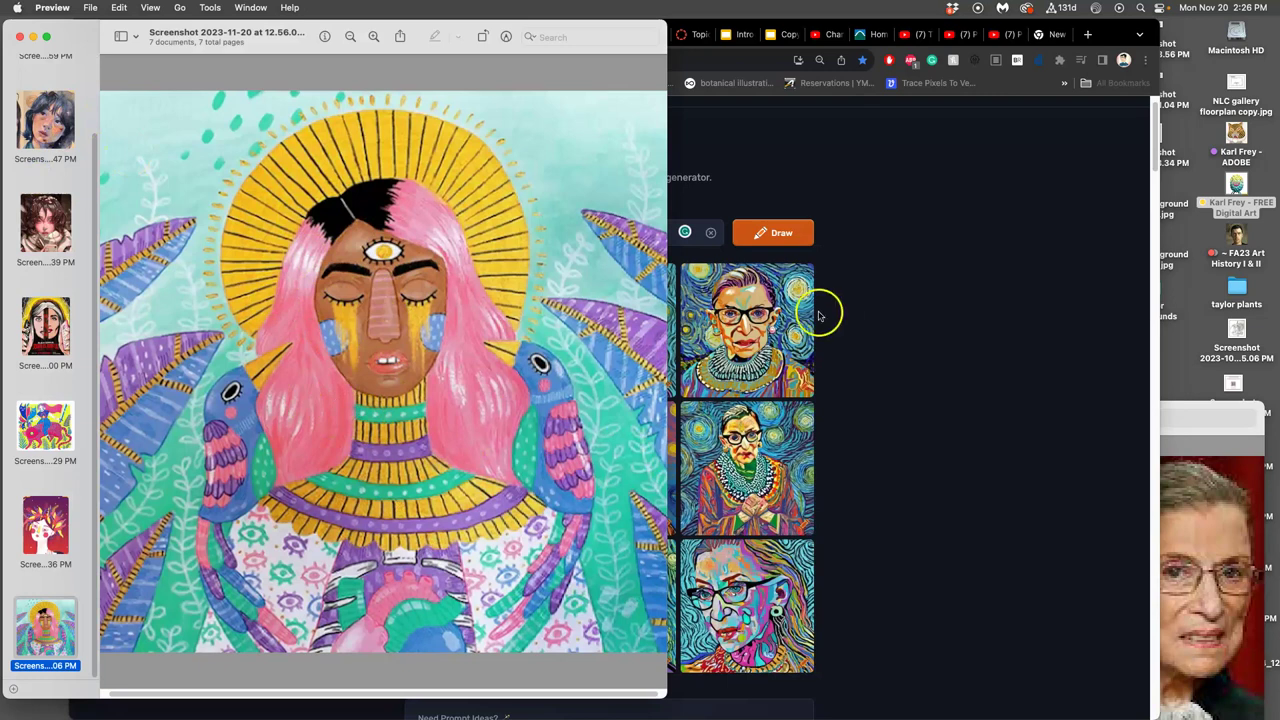
click(778, 340)
click(1174, 483)
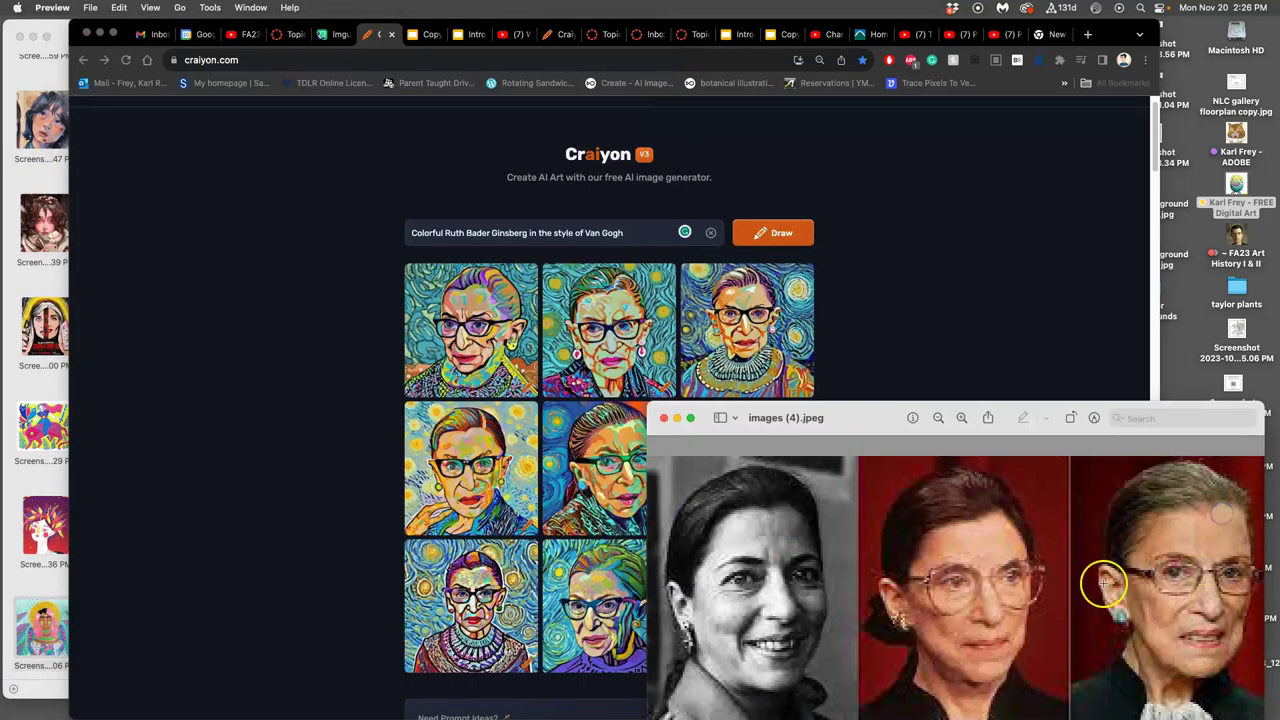
click(45, 438)
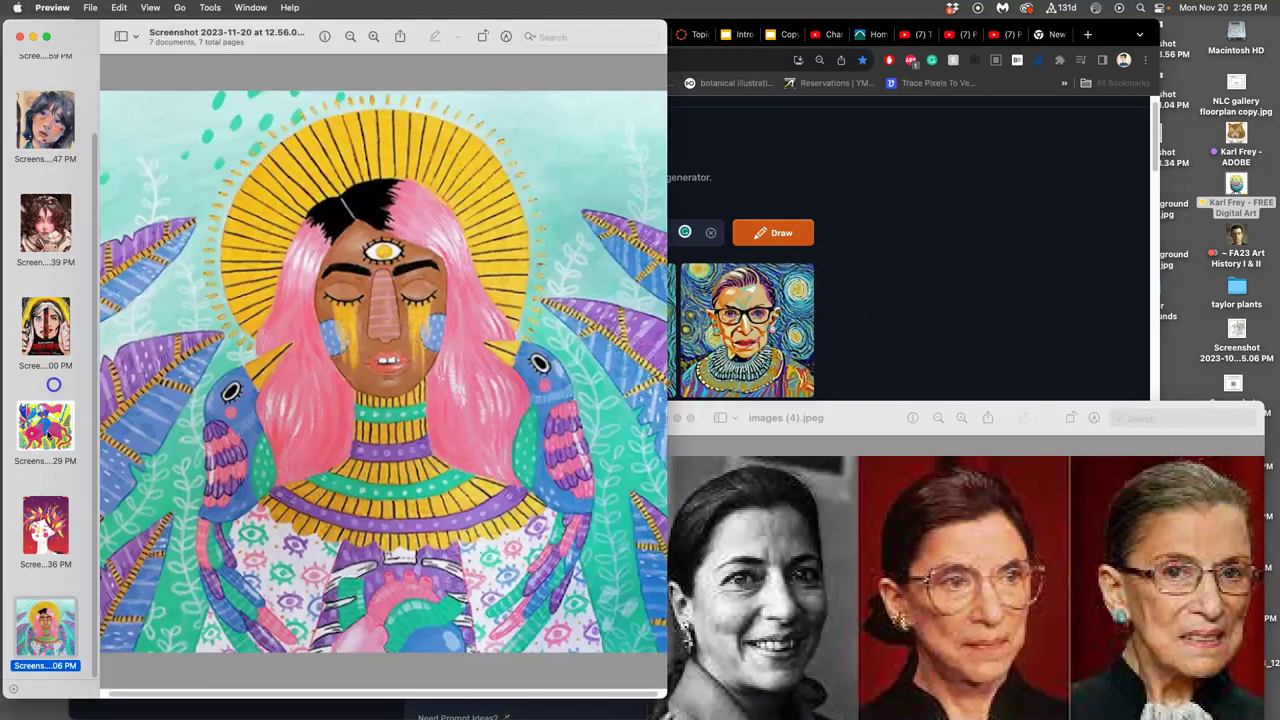
click(45, 430)
click(45, 628)
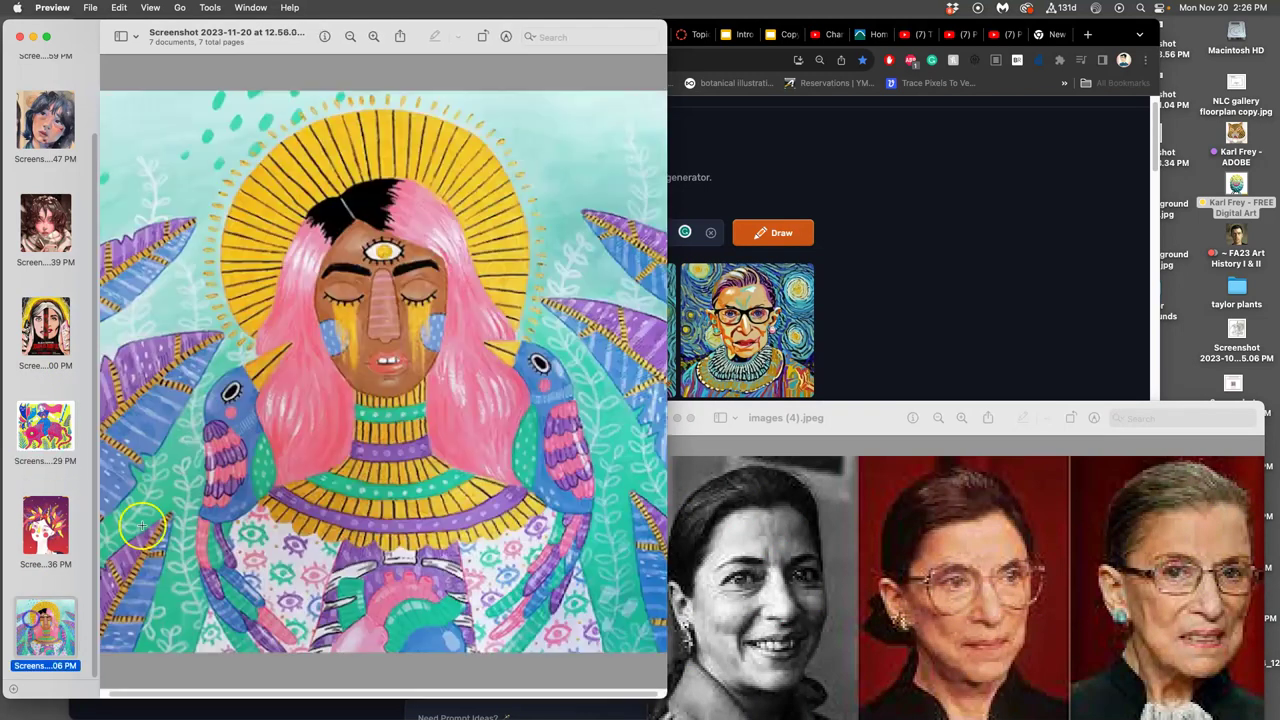
click(904, 320)
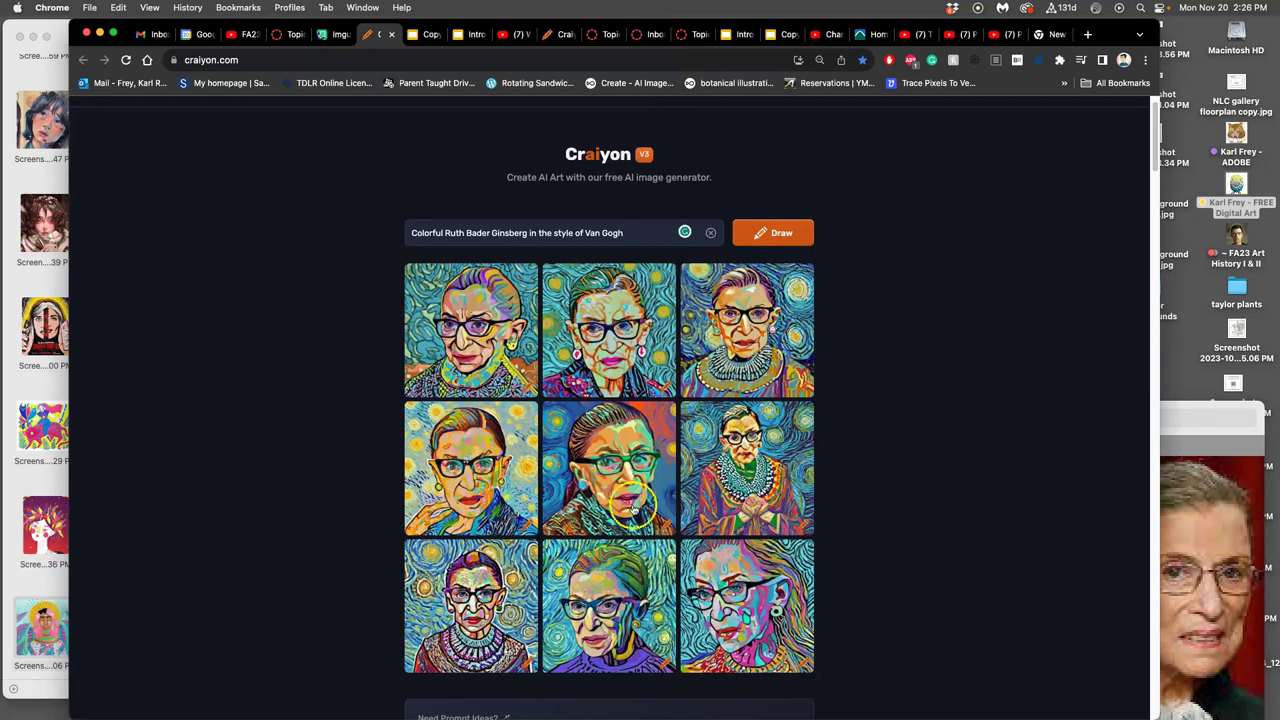
click(519, 497)
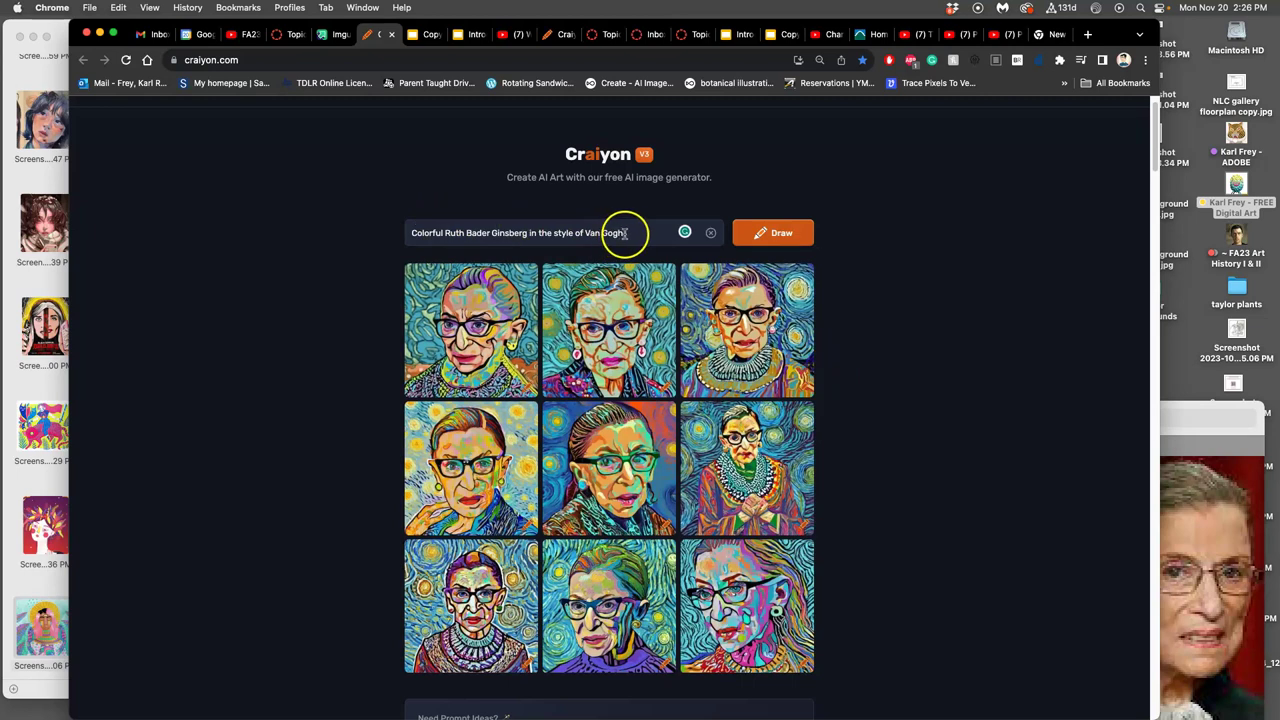
Select 'Gogh' in the prompt, screenshot the enlarged top-right portrait, then return to the grid.
drag(612, 233, 627, 233)
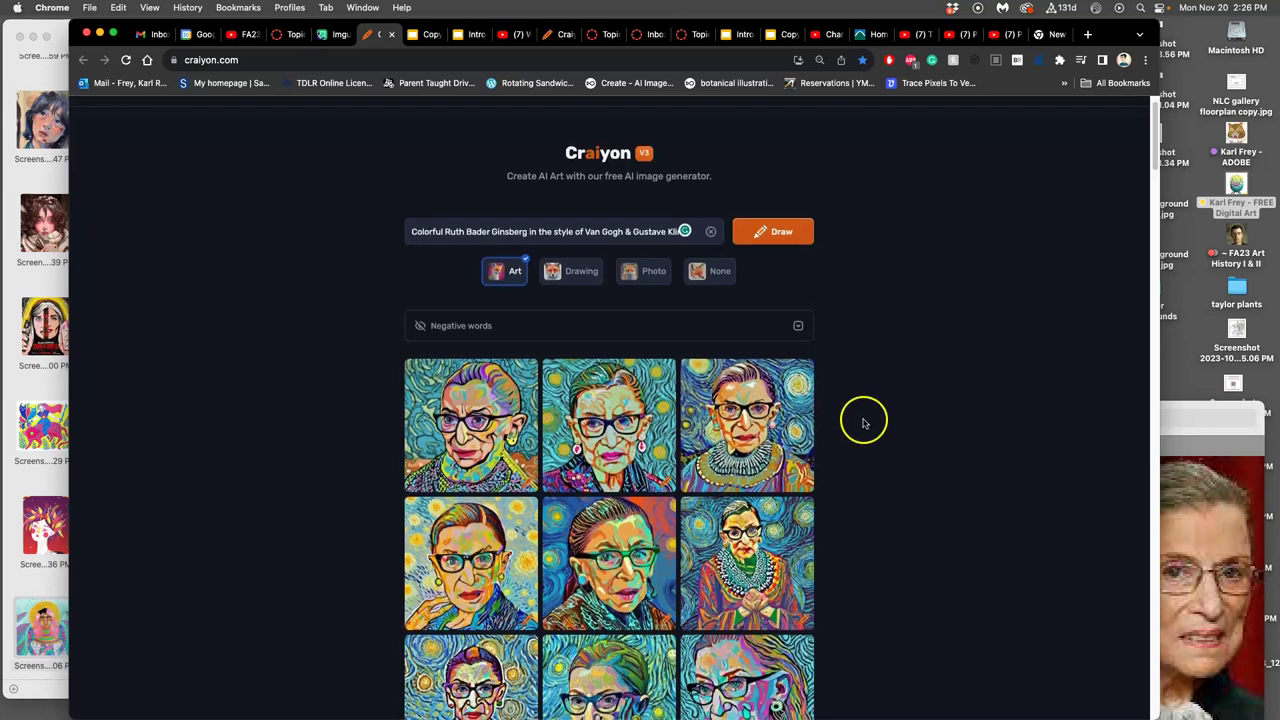
scroll(857, 421, down, 1)
scroll(857, 421, down, 2)
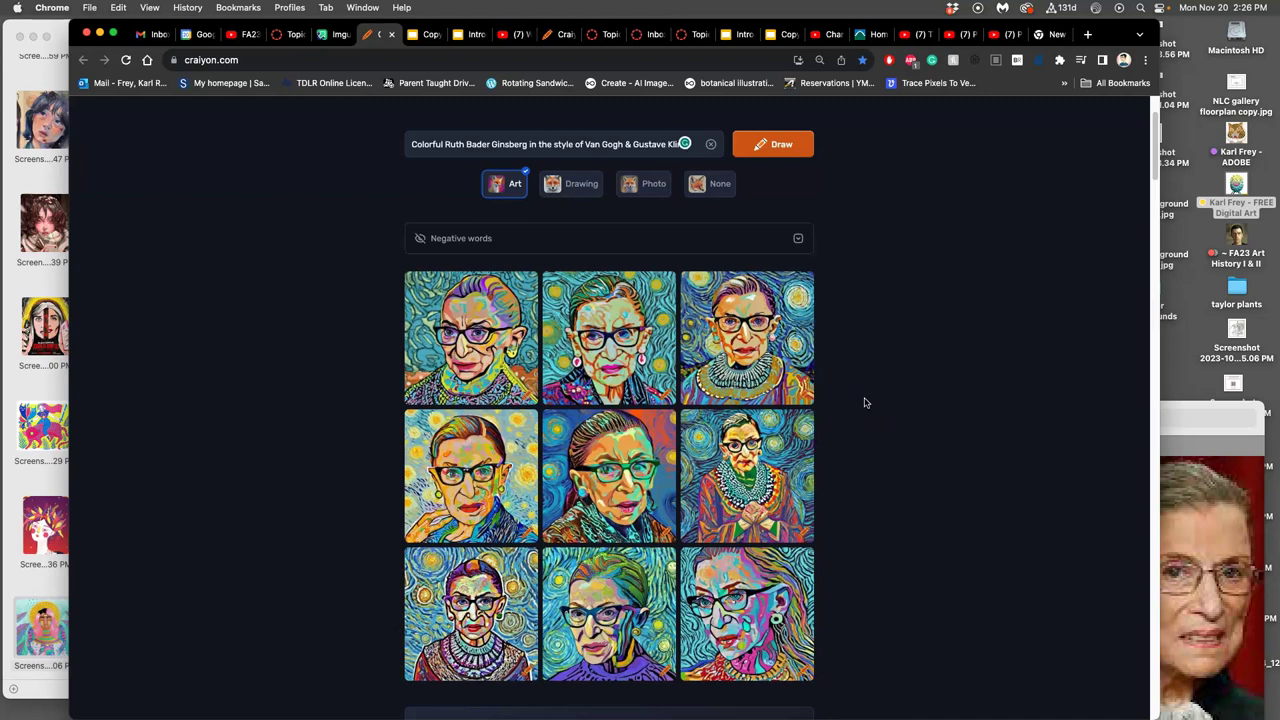
click(785, 375)
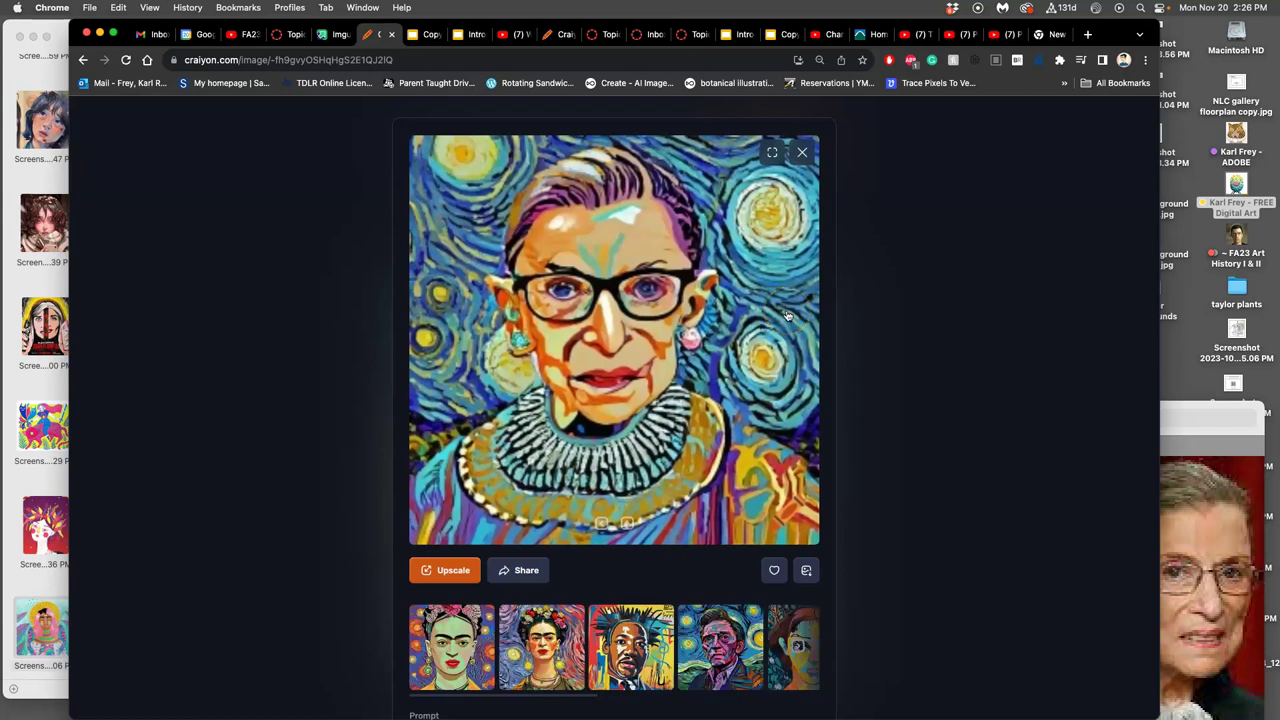
drag(432, 140, 757, 543)
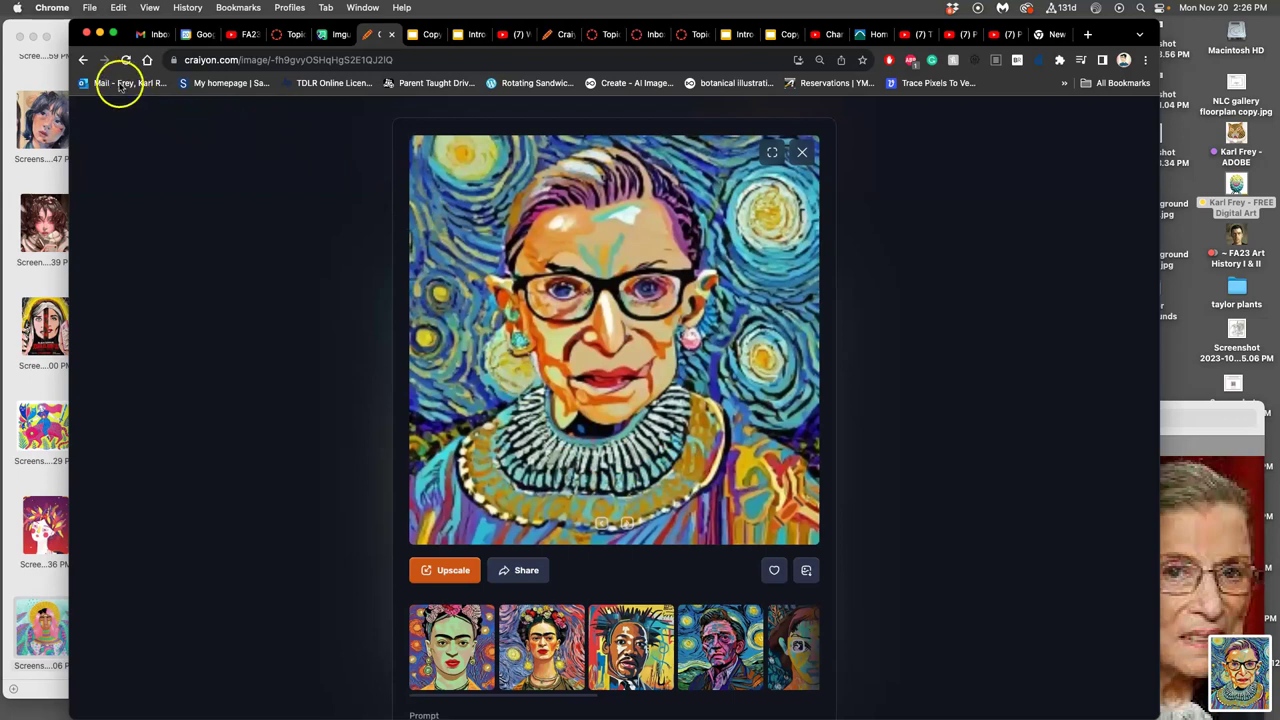
click(83, 60)
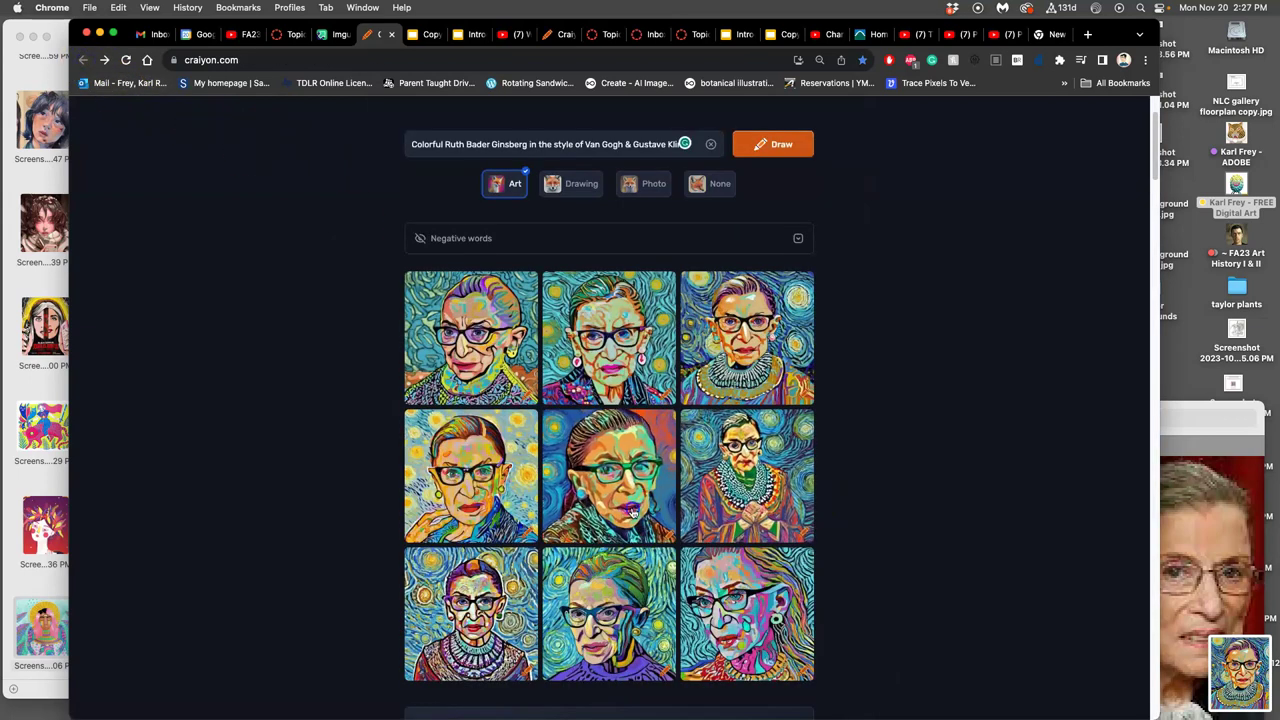
Open the centre green-glasses portrait, screenshot it, and browse its related portraits.
click(665, 475)
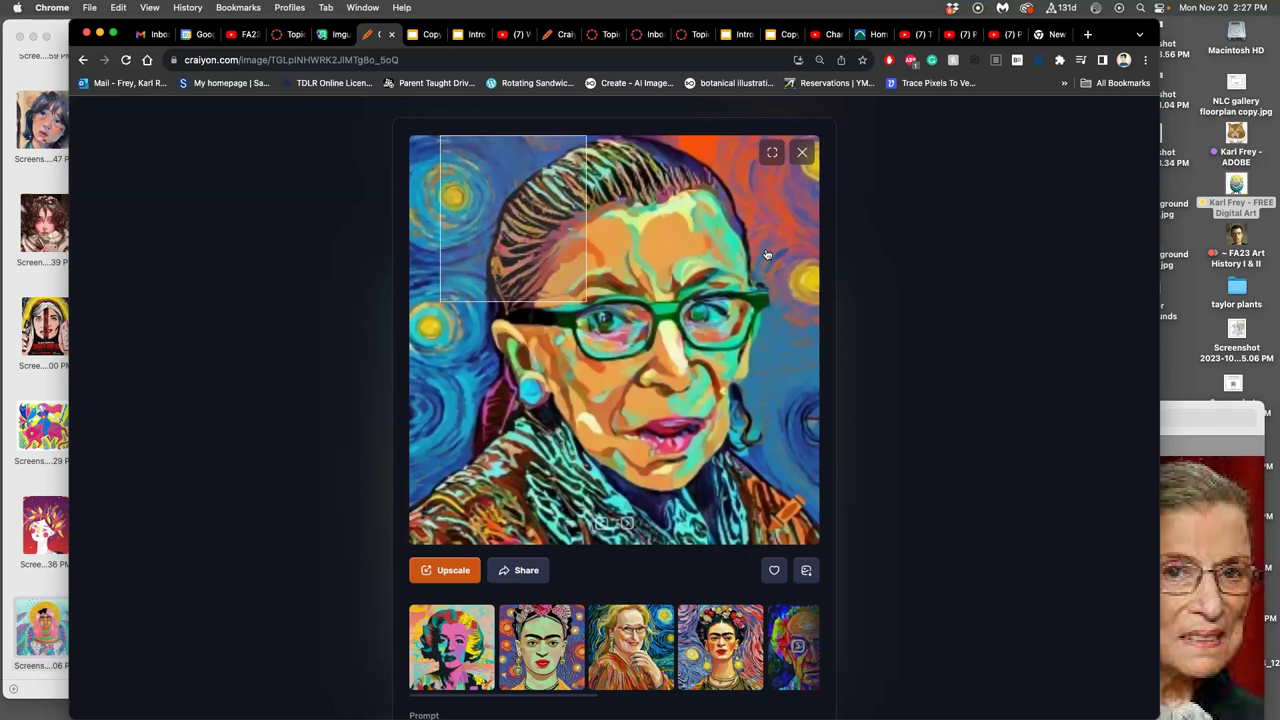
drag(782, 546, 778, 543)
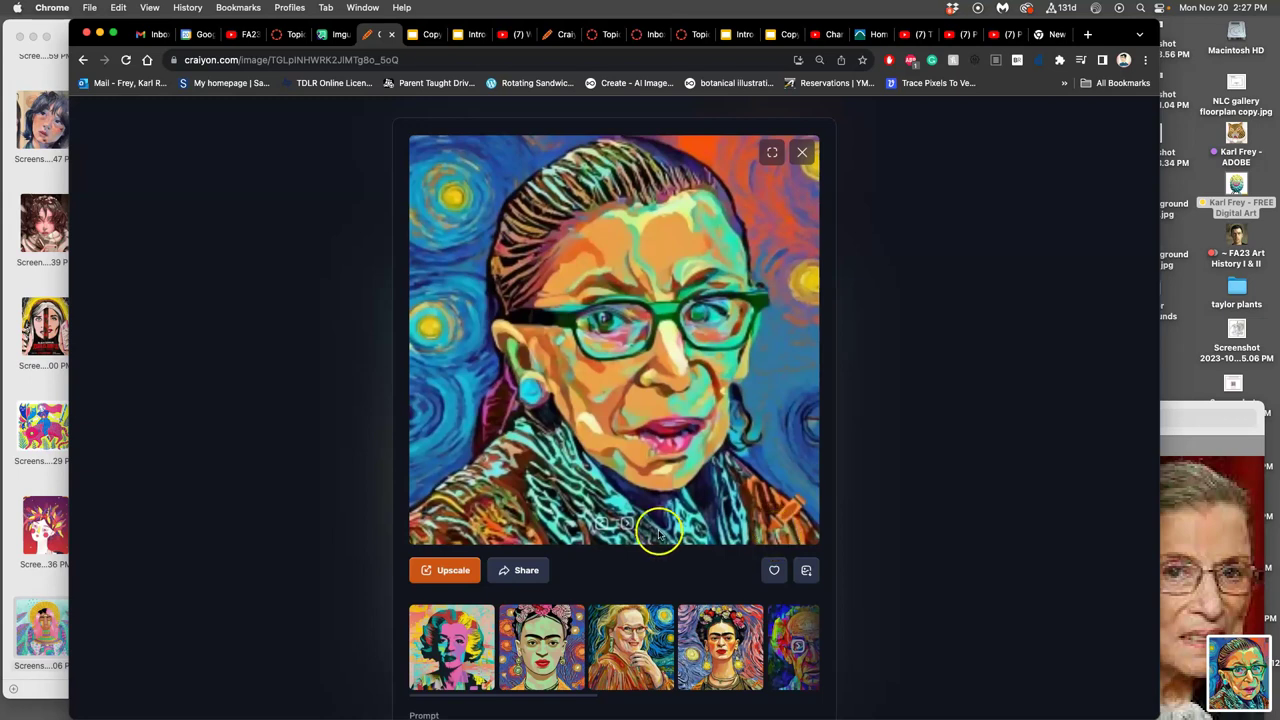
scroll(633, 484, down, 2)
scroll(633, 484, down, 1)
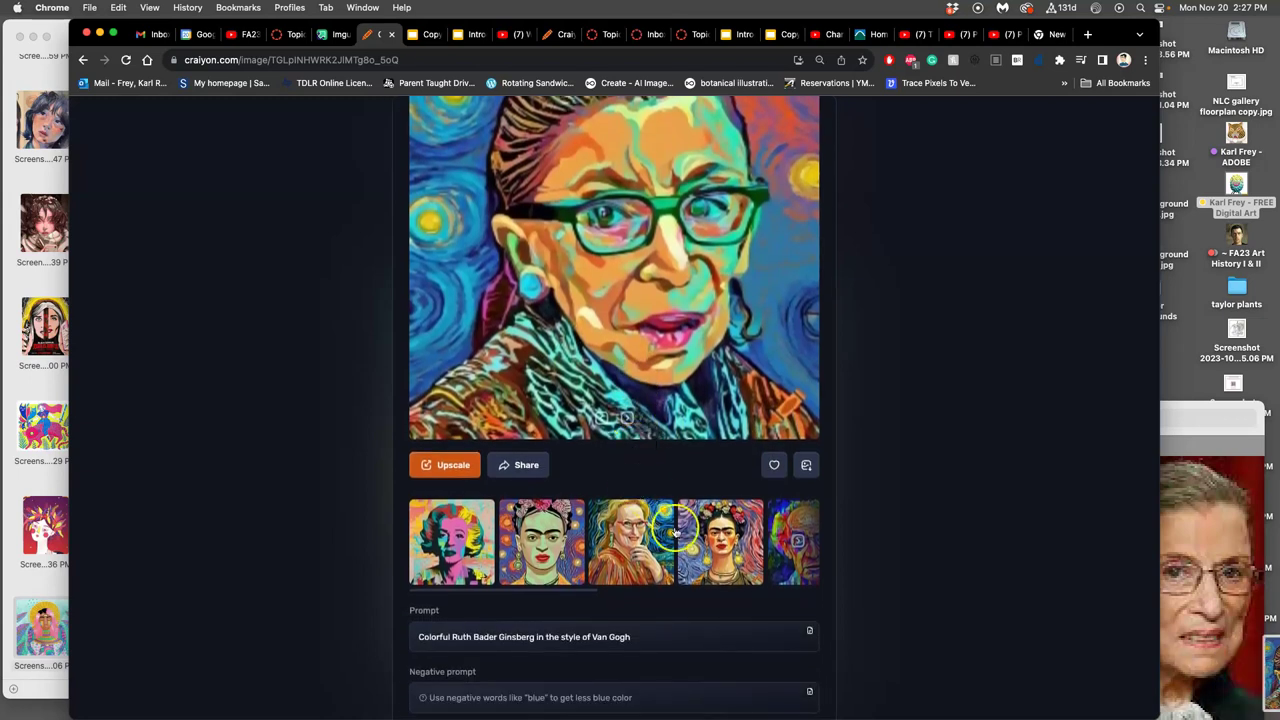
click(797, 541)
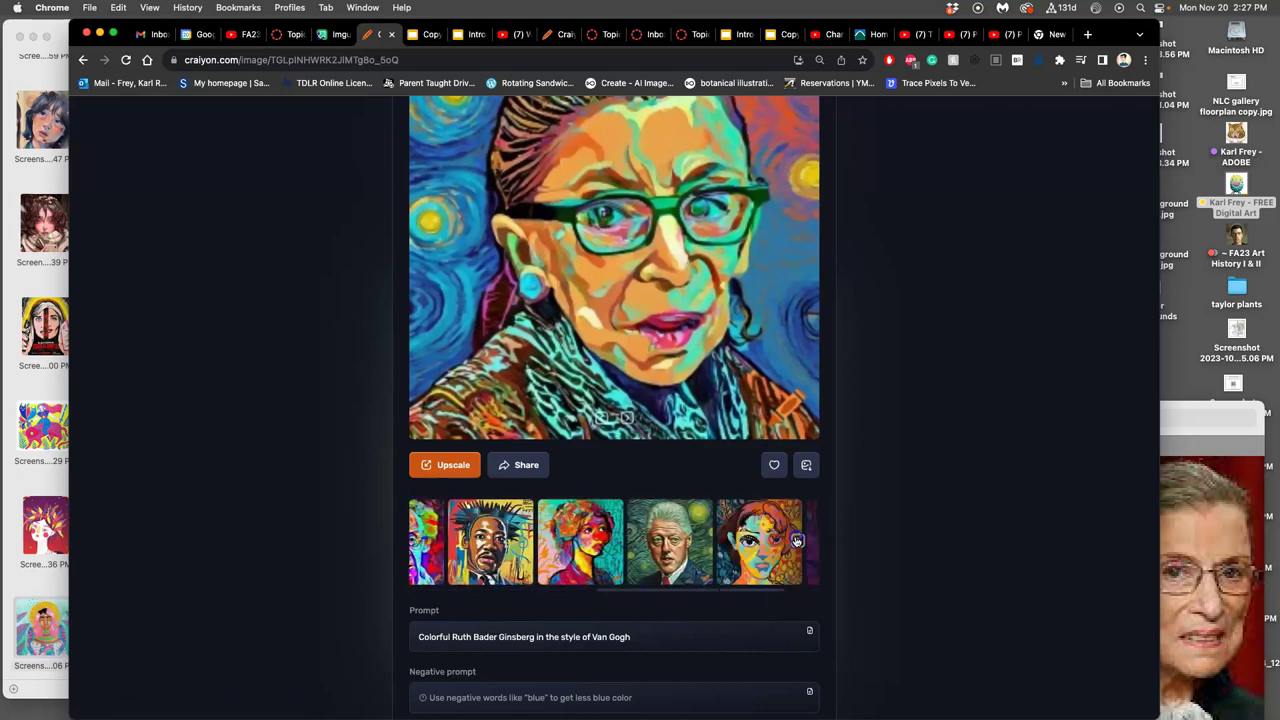
click(797, 541)
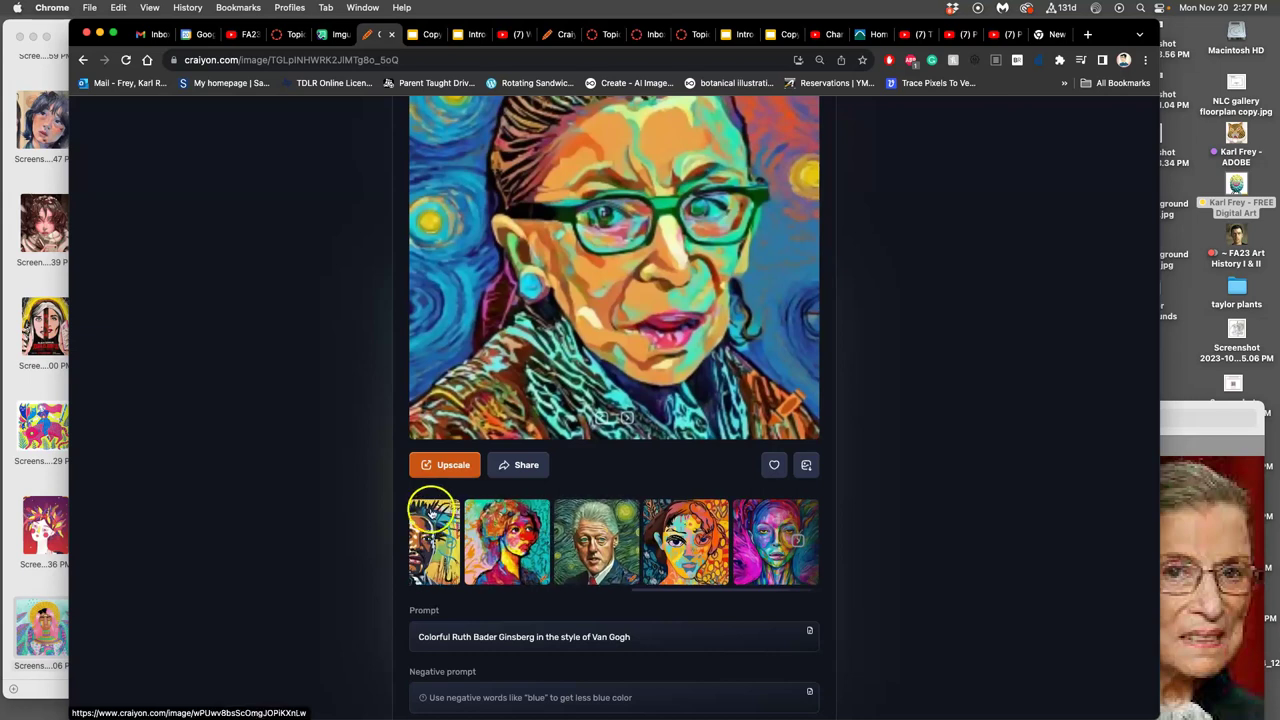
Return to the nine generated portraits and open the bottom-left one at full size.
click(84, 60)
scroll(697, 400, down, 2)
scroll(697, 400, down, 4)
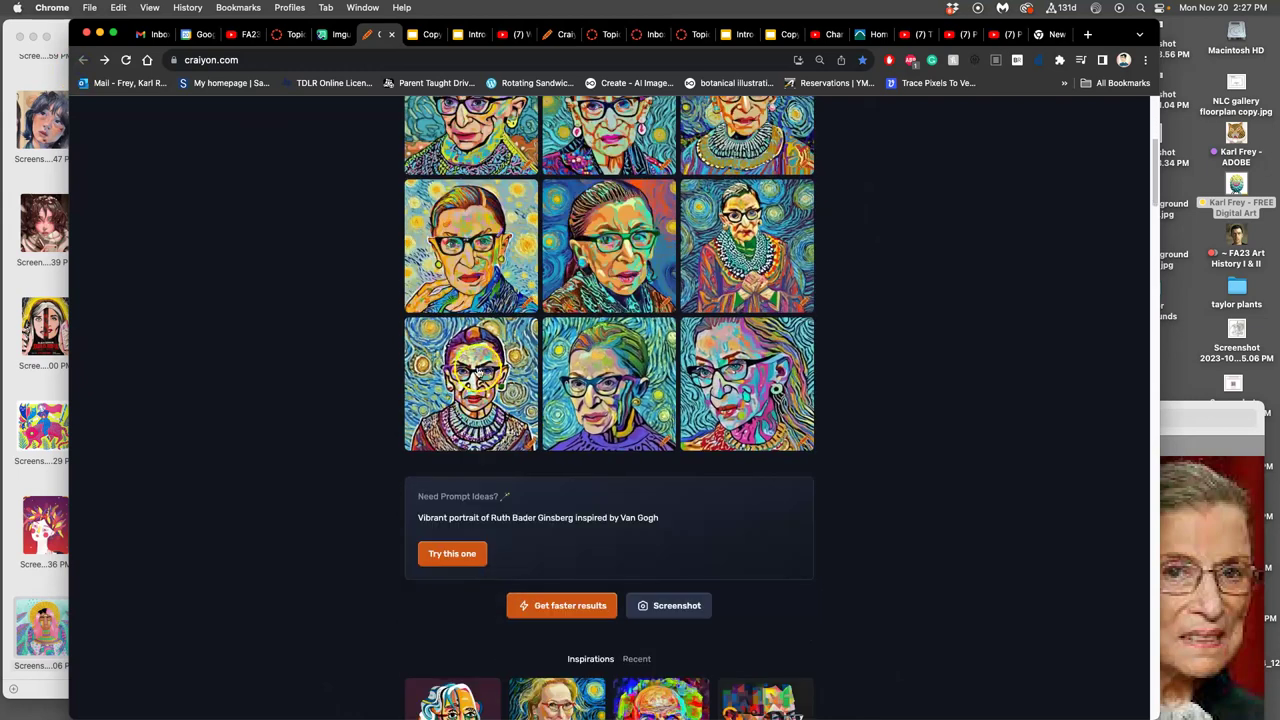
click(480, 398)
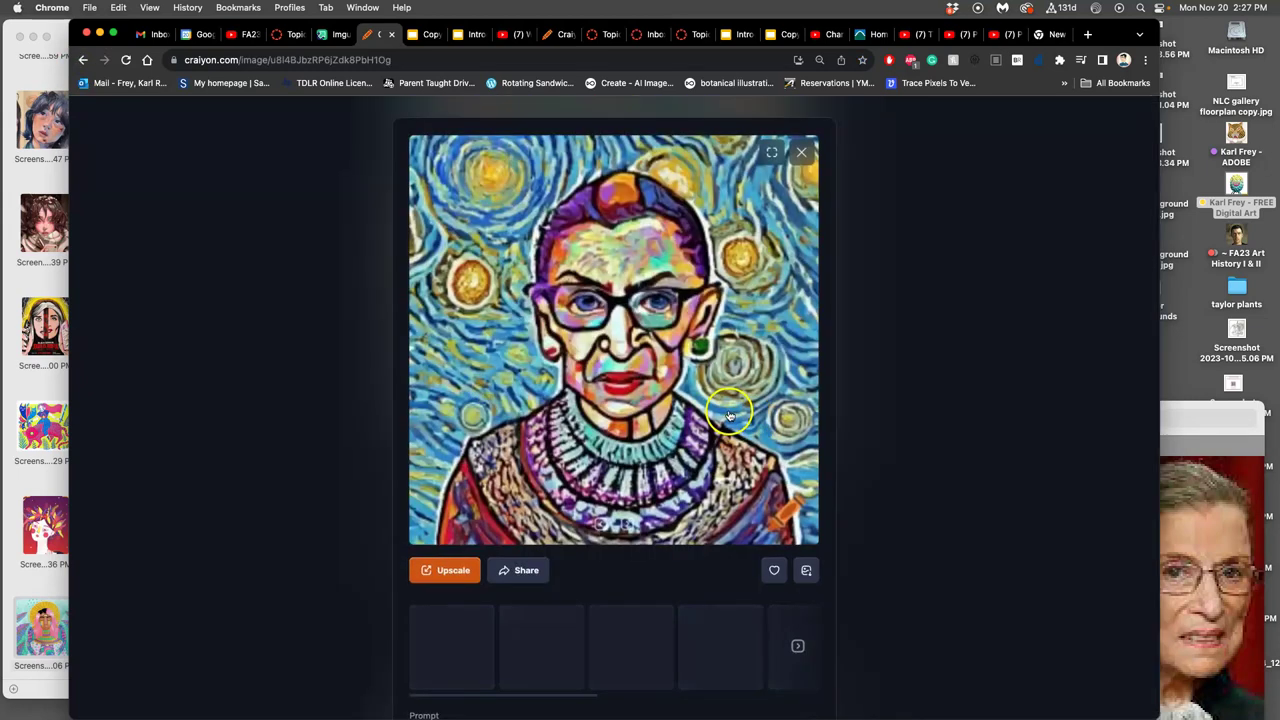
scroll(729, 414, down, 3)
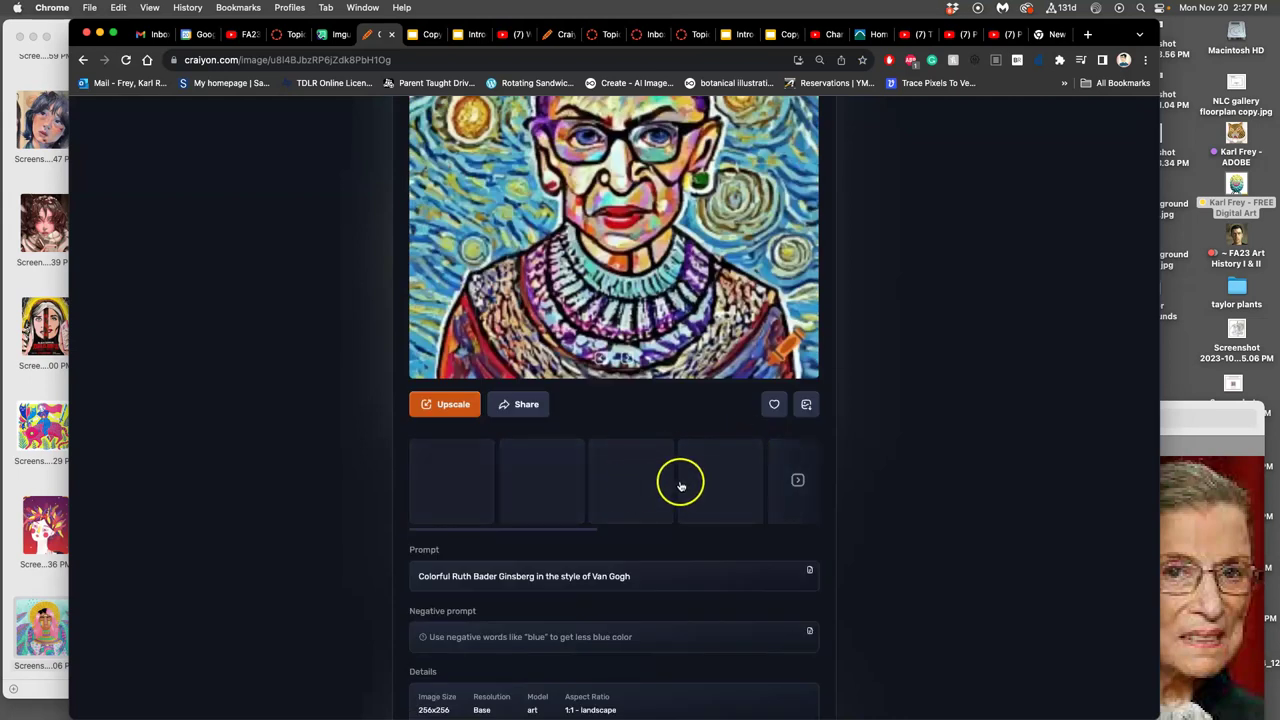
scroll(677, 480, up, 3)
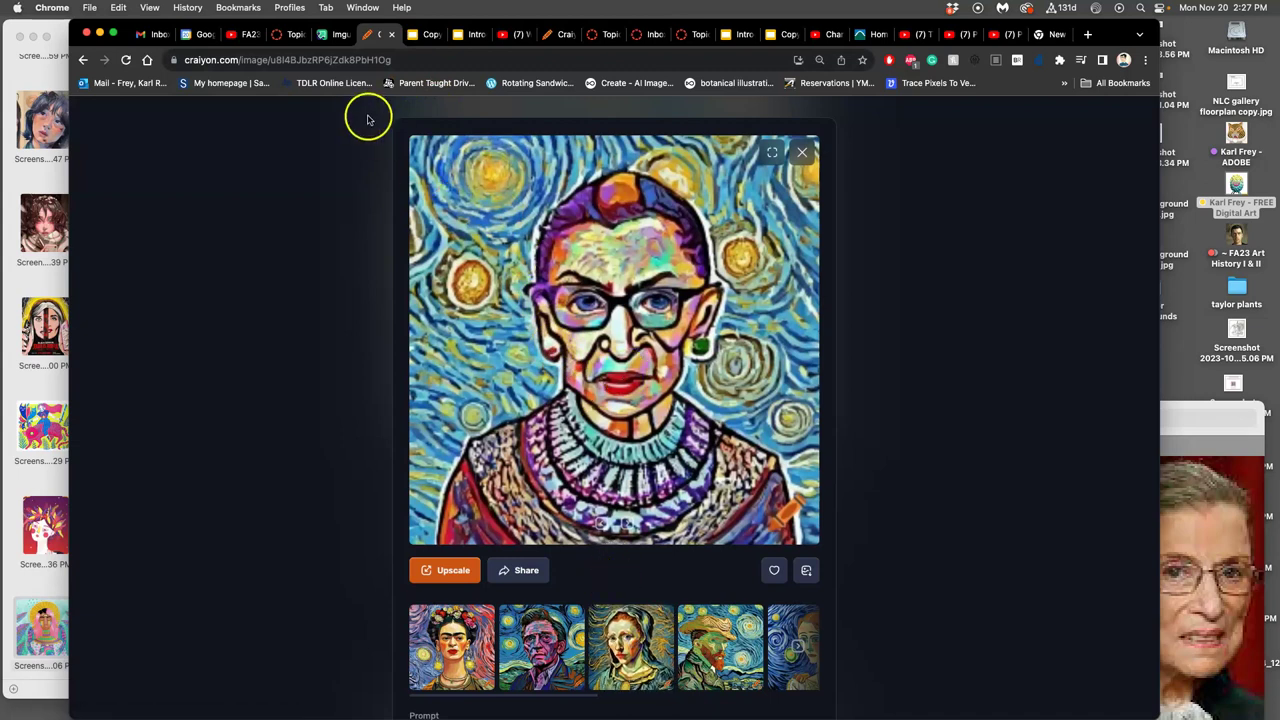
Close the Craiyon tab and view slides 2 through 7 of the digital-painter deck.
click(388, 35)
click(368, 35)
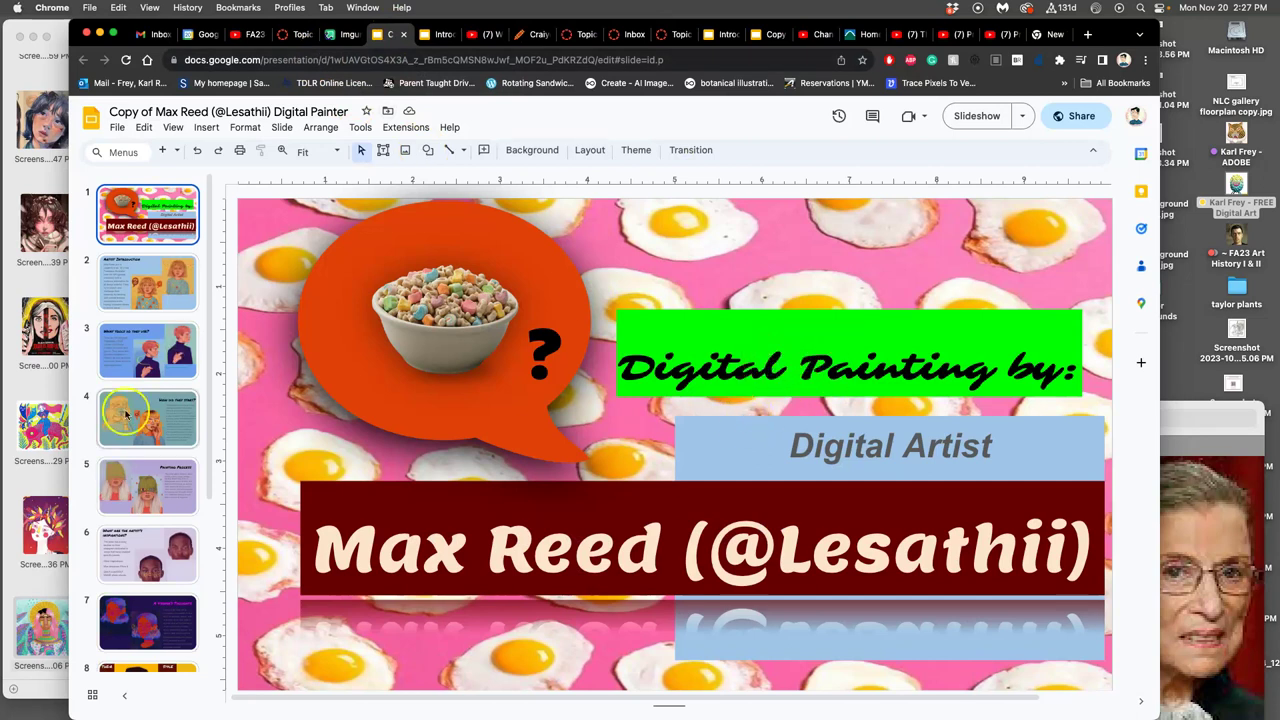
click(131, 293)
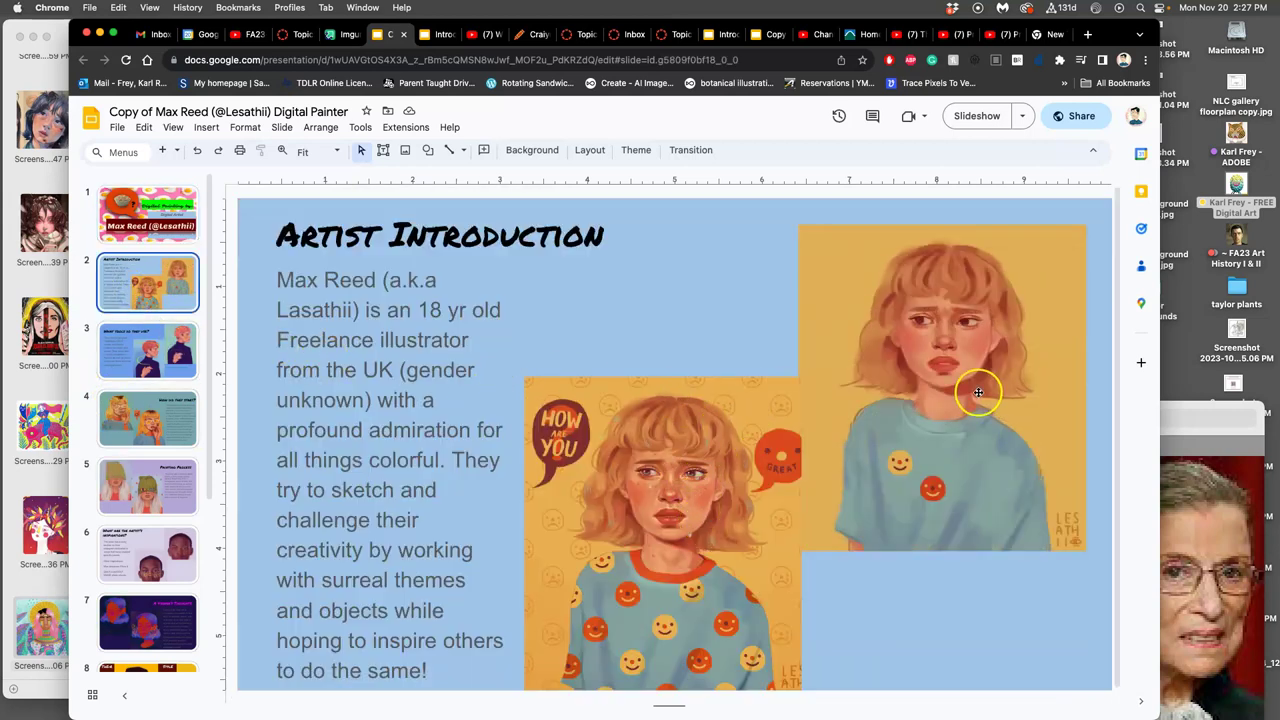
click(150, 362)
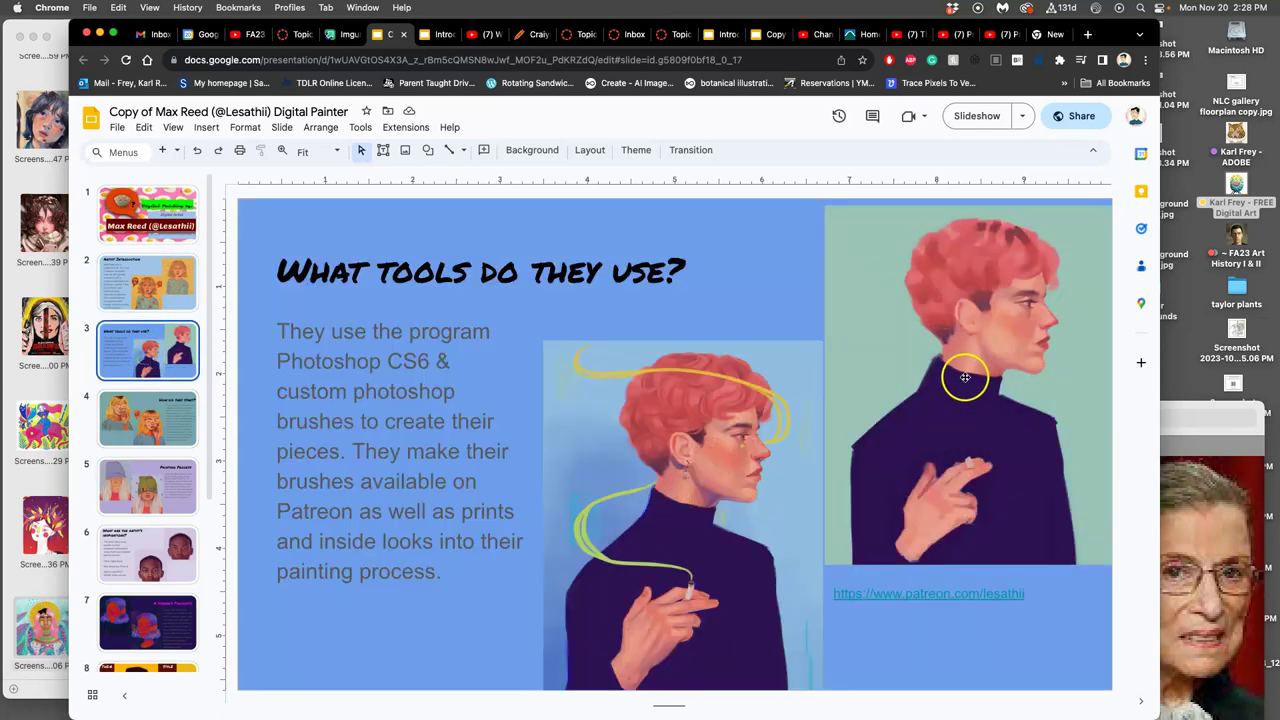
click(150, 435)
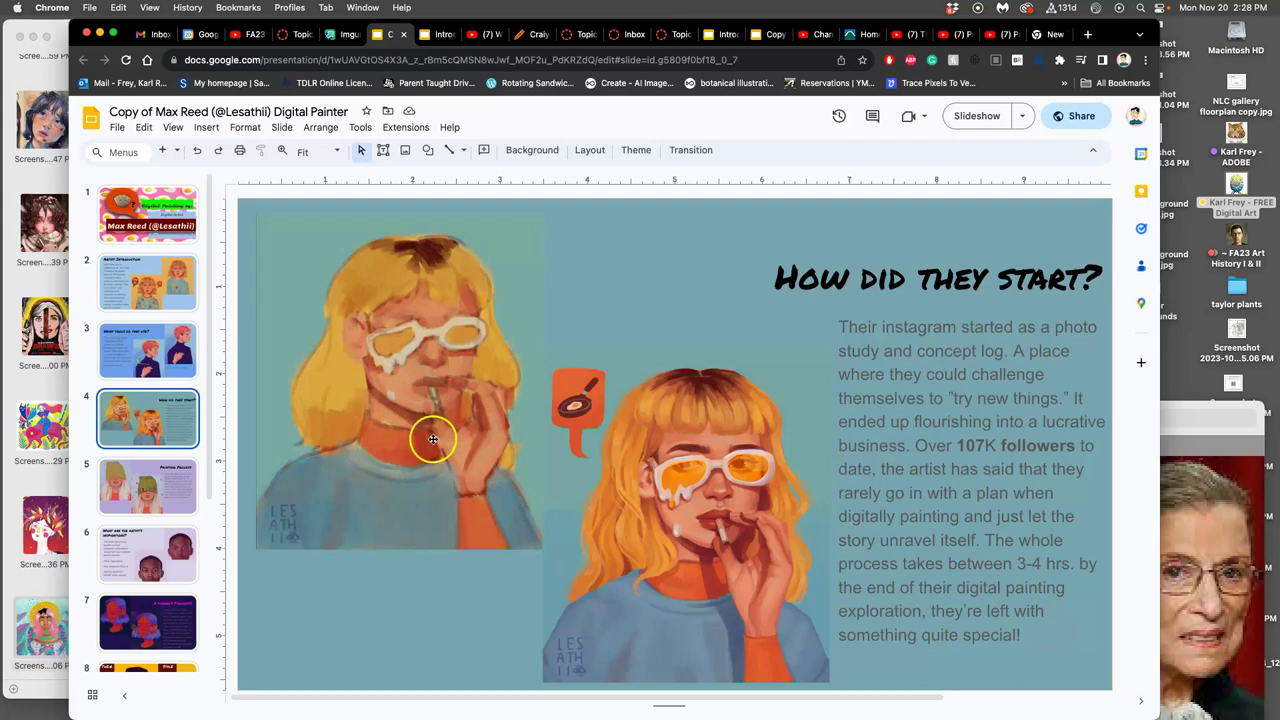
click(182, 494)
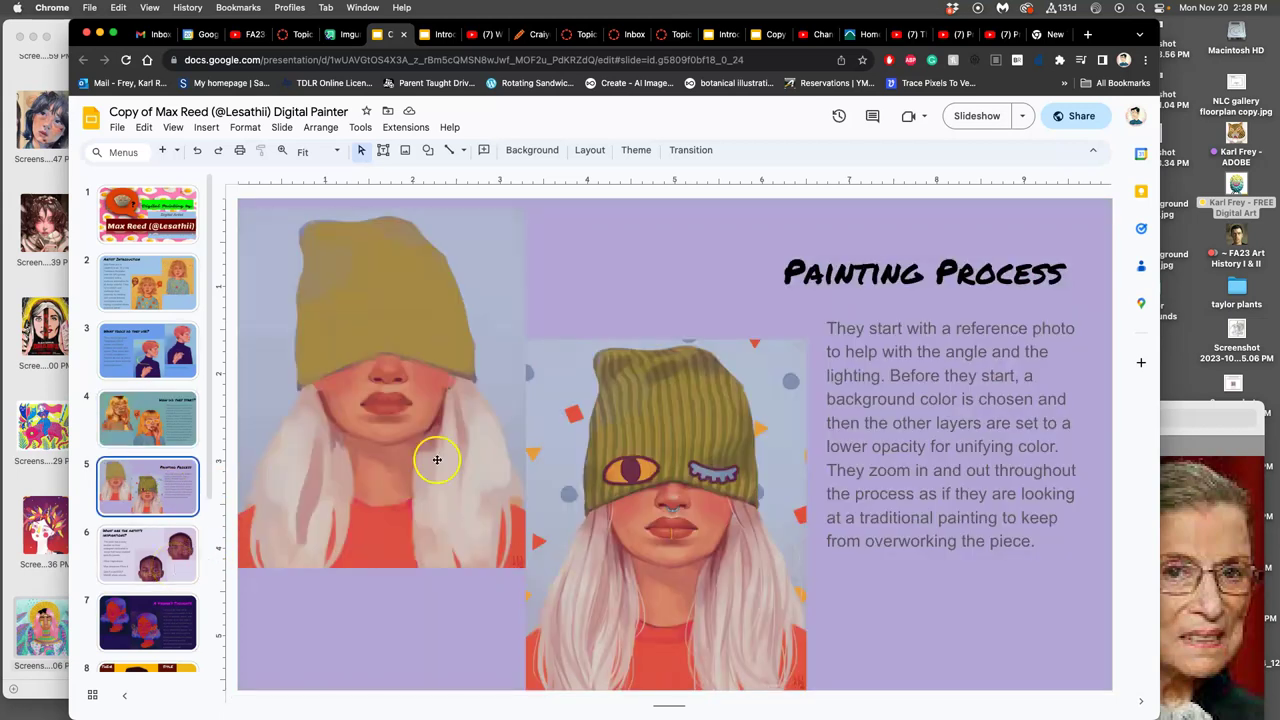
click(162, 572)
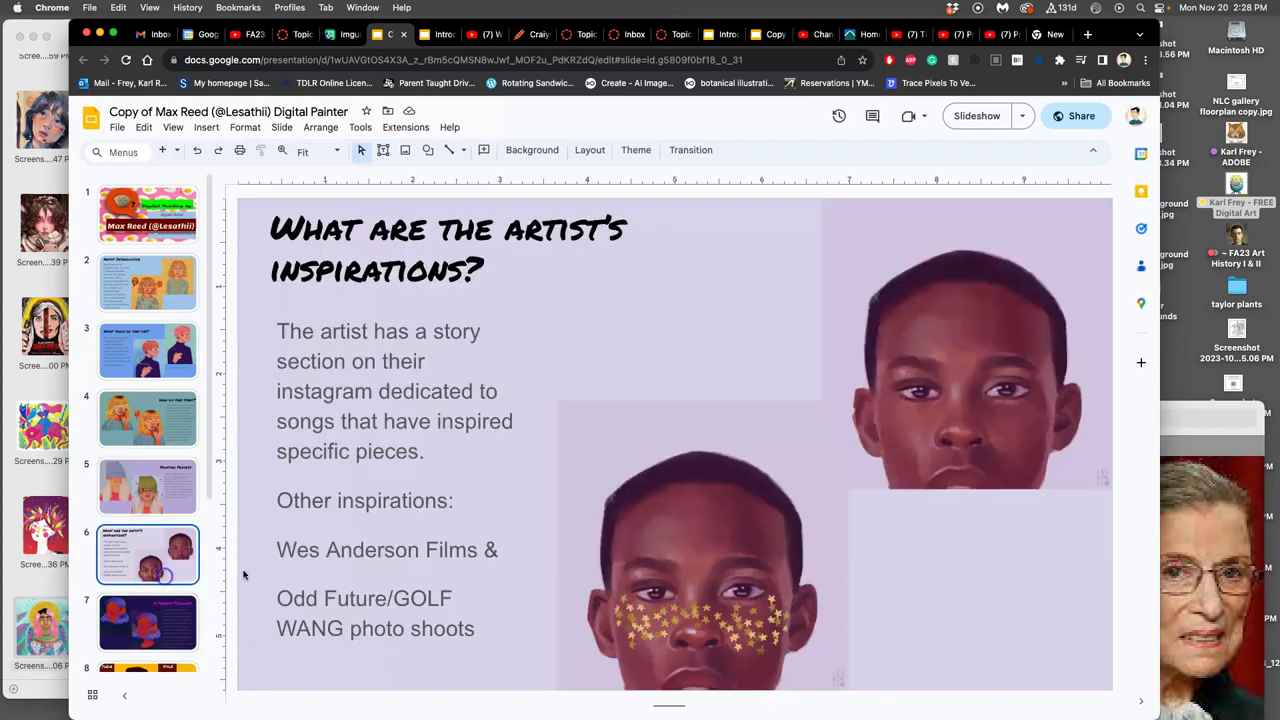
click(163, 638)
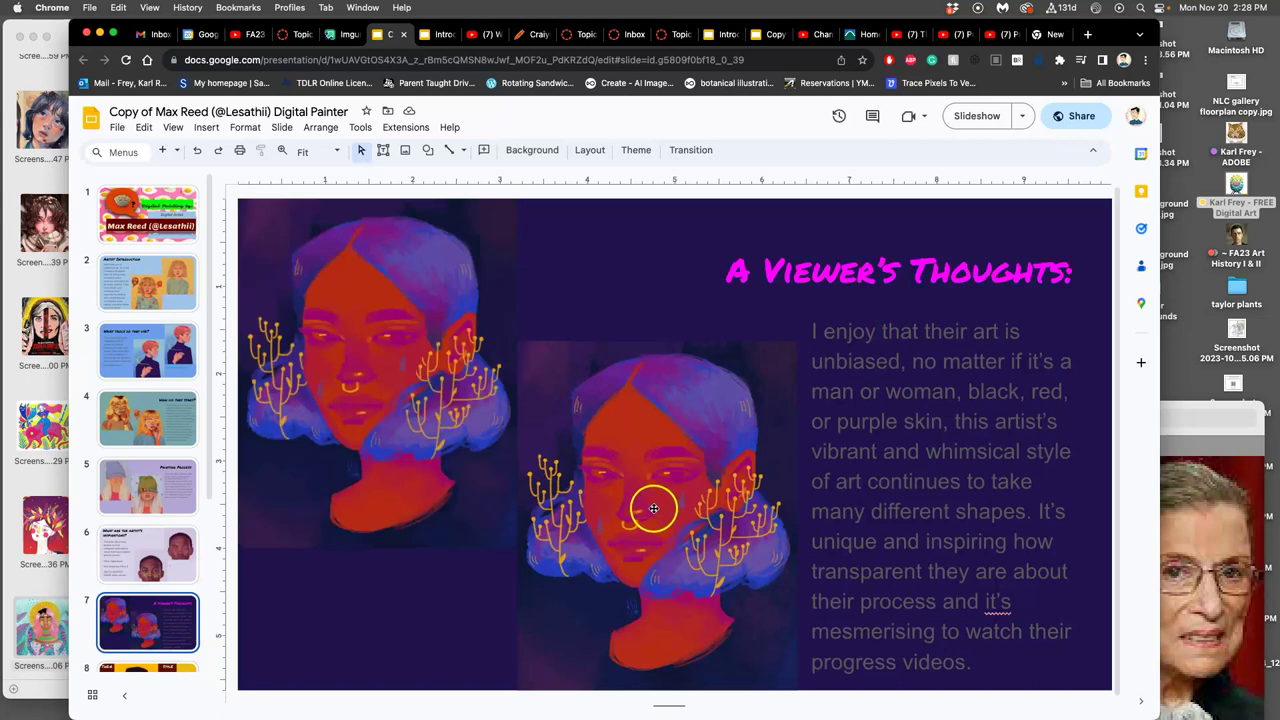
View slides 8 through 11, ending on 'Where can you find their work?'.
scroll(175, 607, down, 3)
click(162, 592)
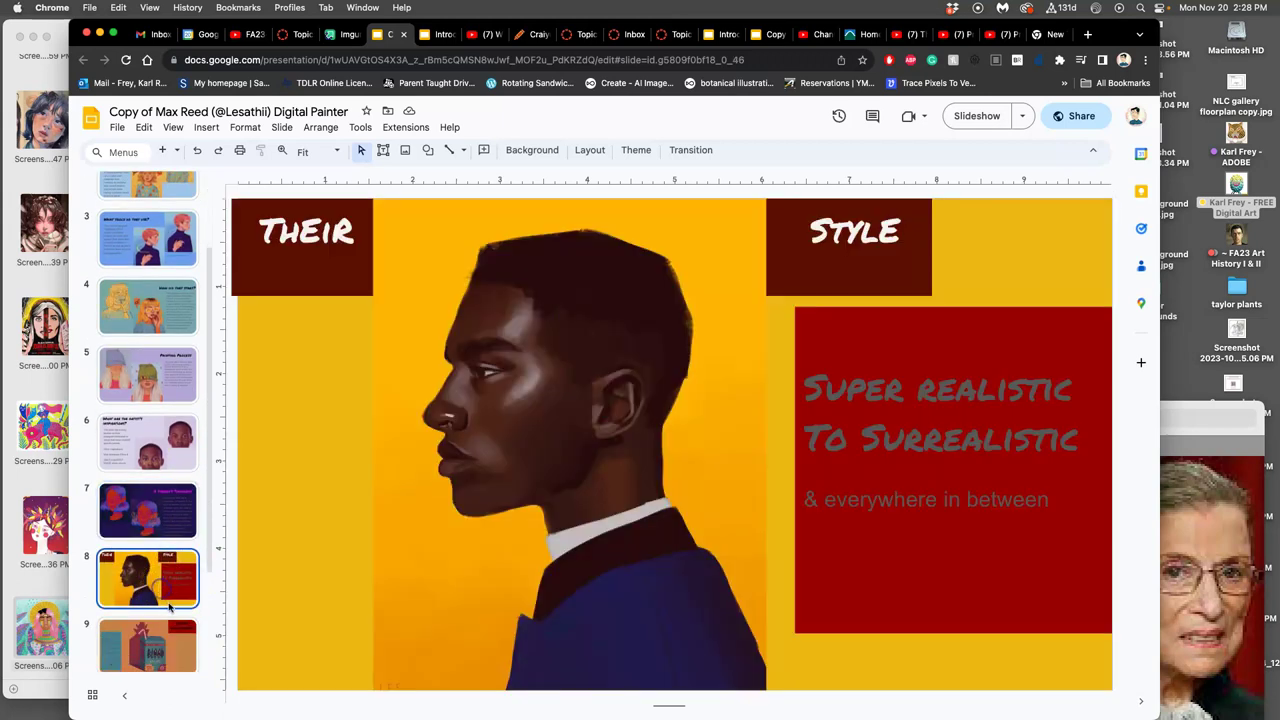
scroll(170, 607, down, 2)
click(160, 565)
click(165, 625)
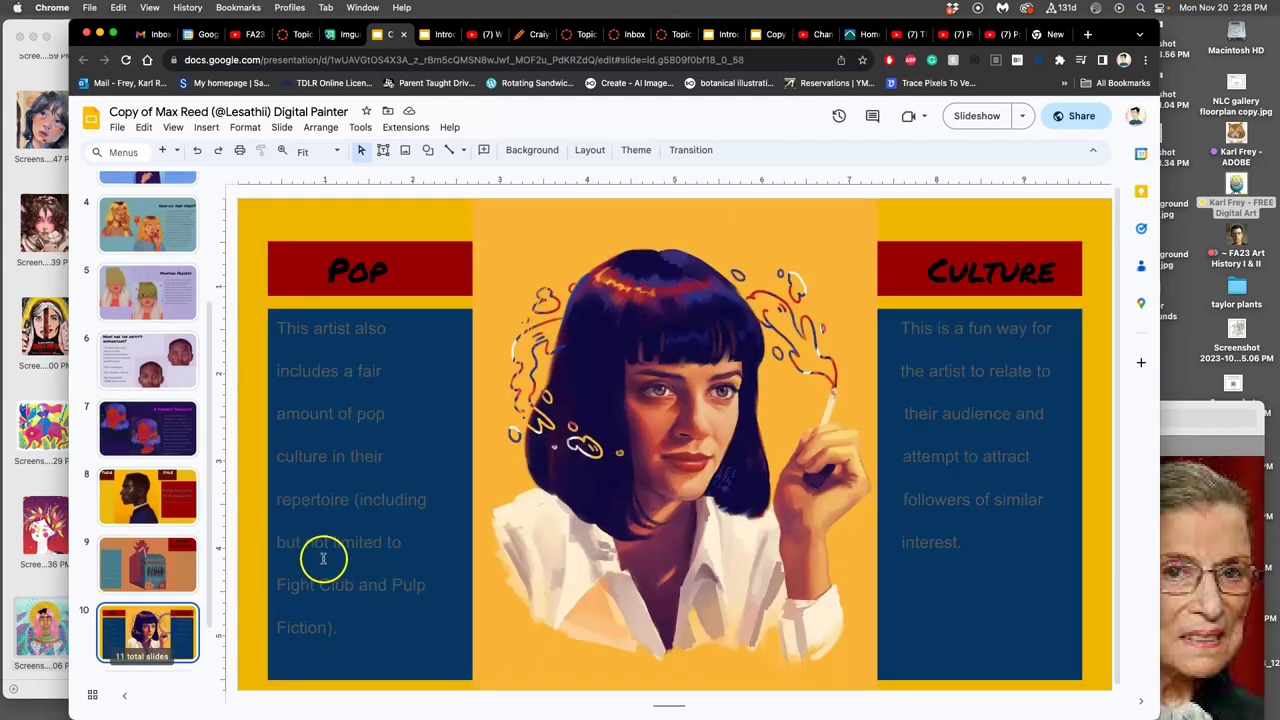
scroll(160, 585, down, 2)
click(155, 630)
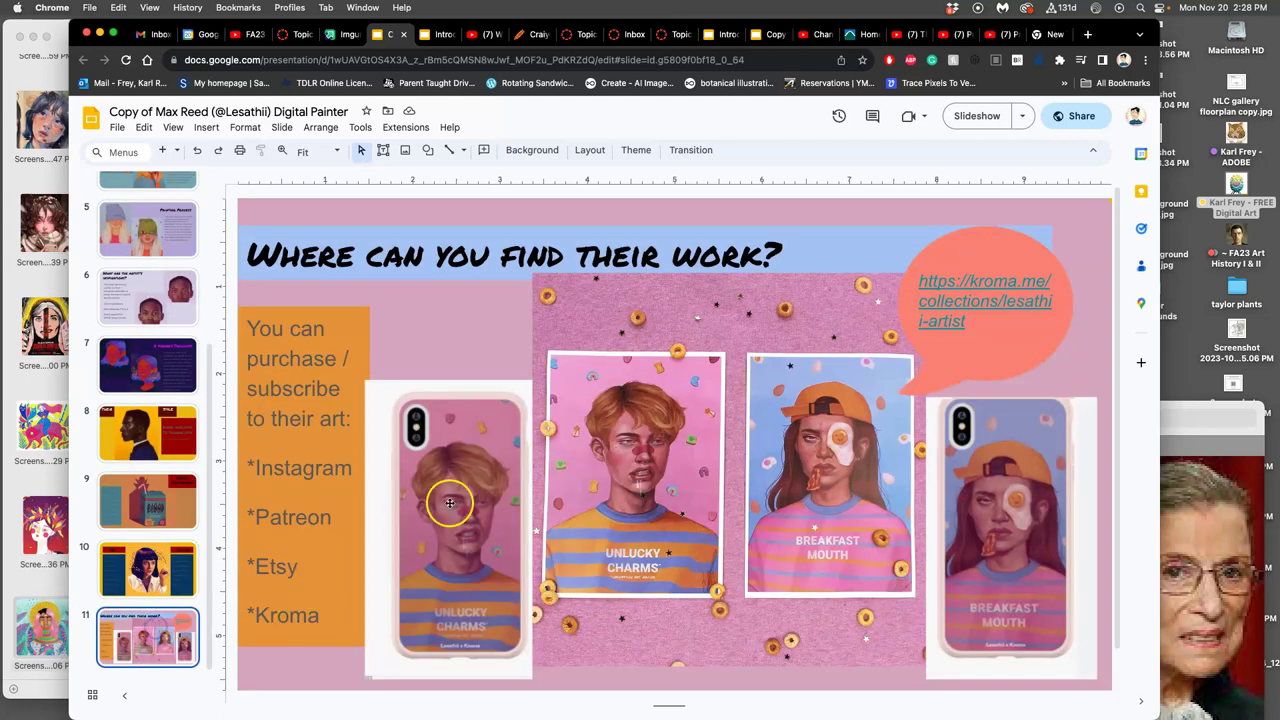
scroll(140, 430, up, 5)
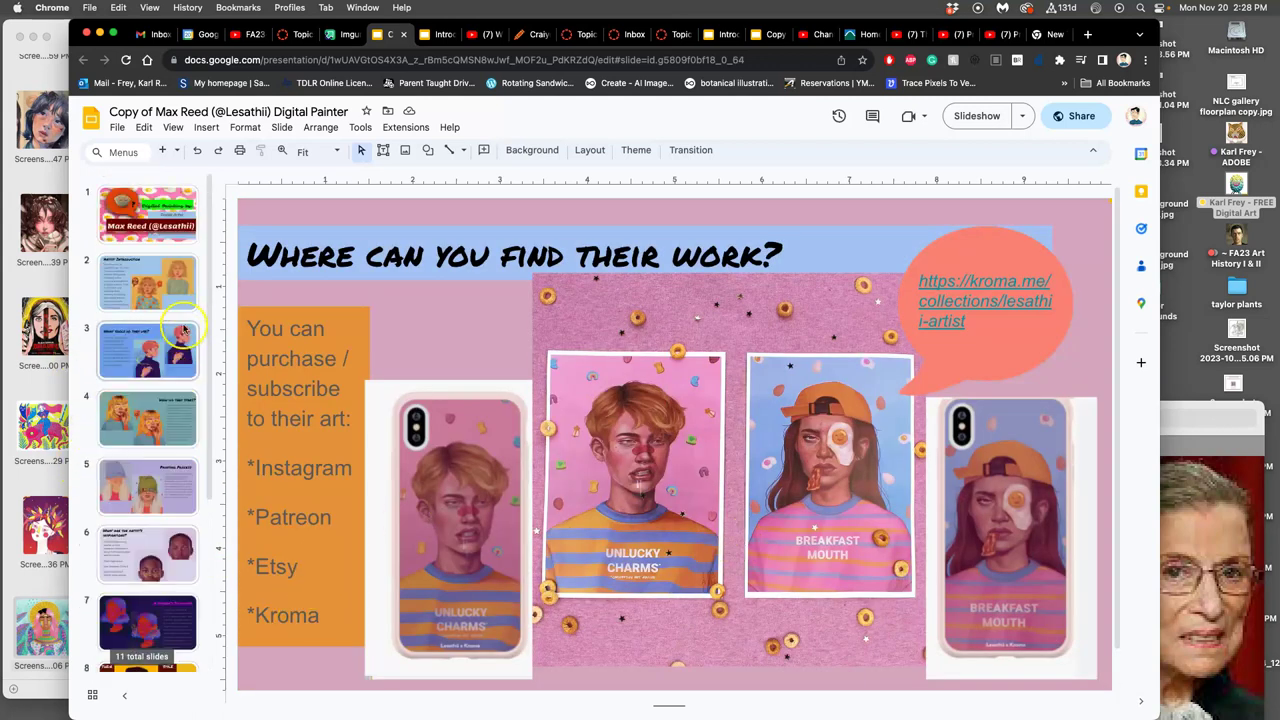
Return to the Canvas Digital Painting page and scroll to its rubric and Past Student Example.
click(343, 36)
click(300, 36)
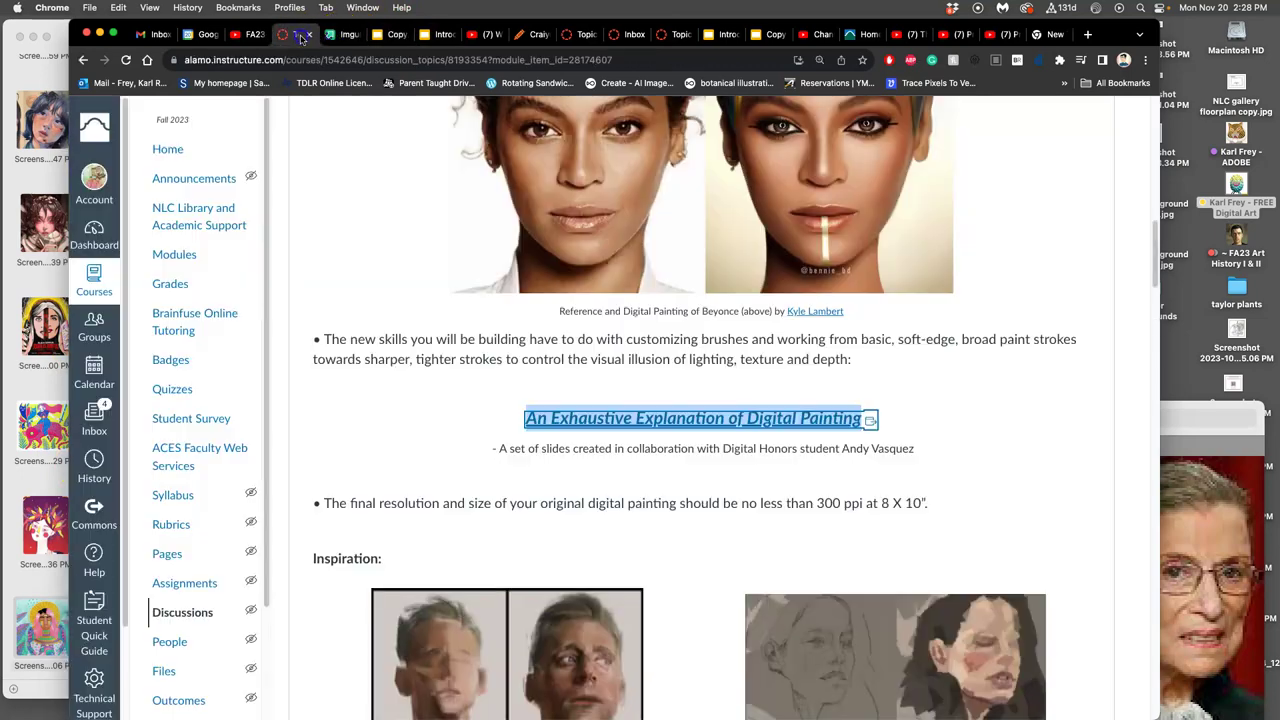
click(1046, 566)
scroll(971, 514, down, 10)
scroll(938, 497, down, 10)
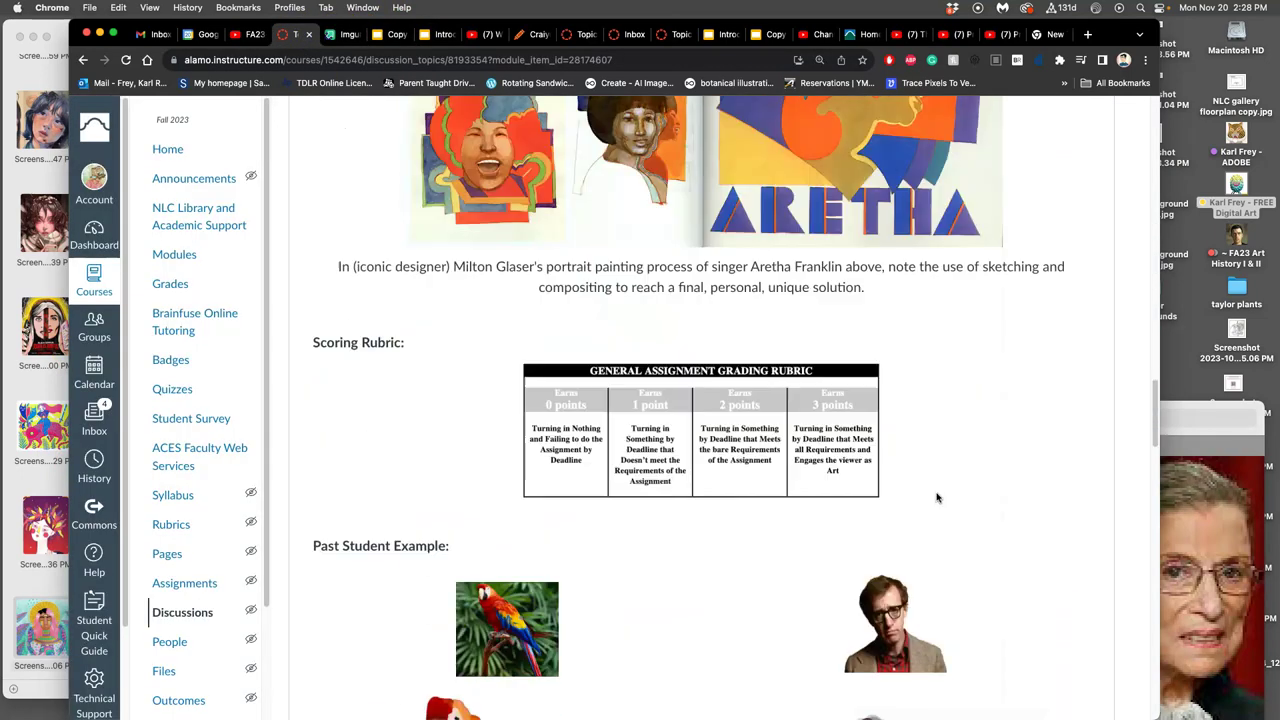
scroll(935, 493, up, 1)
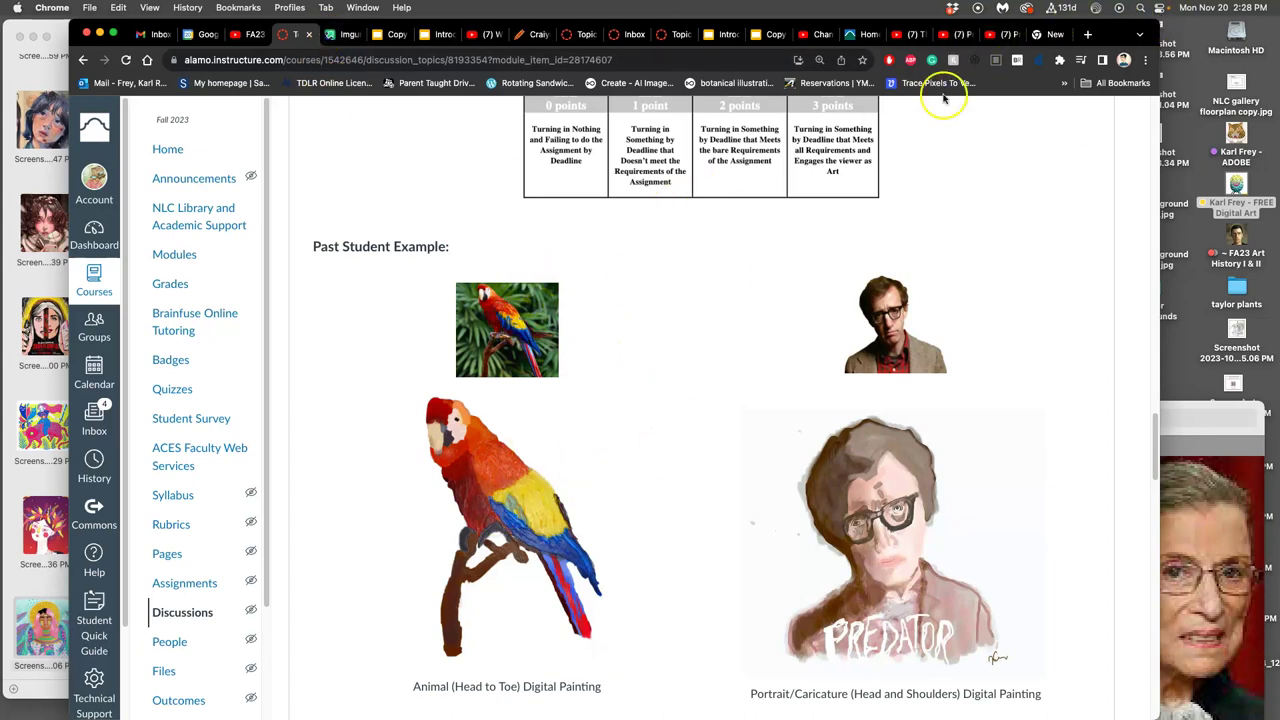
Load photopea.com in a new browser tab.
click(1088, 34)
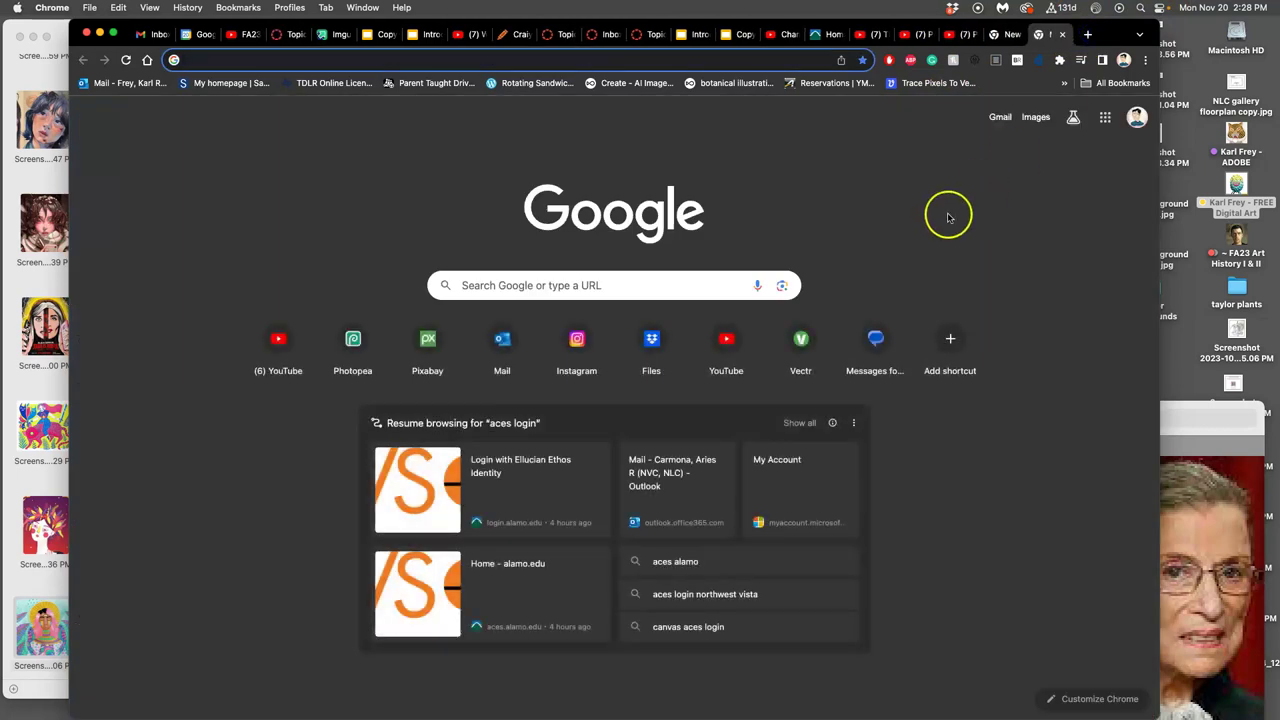
text(photo)
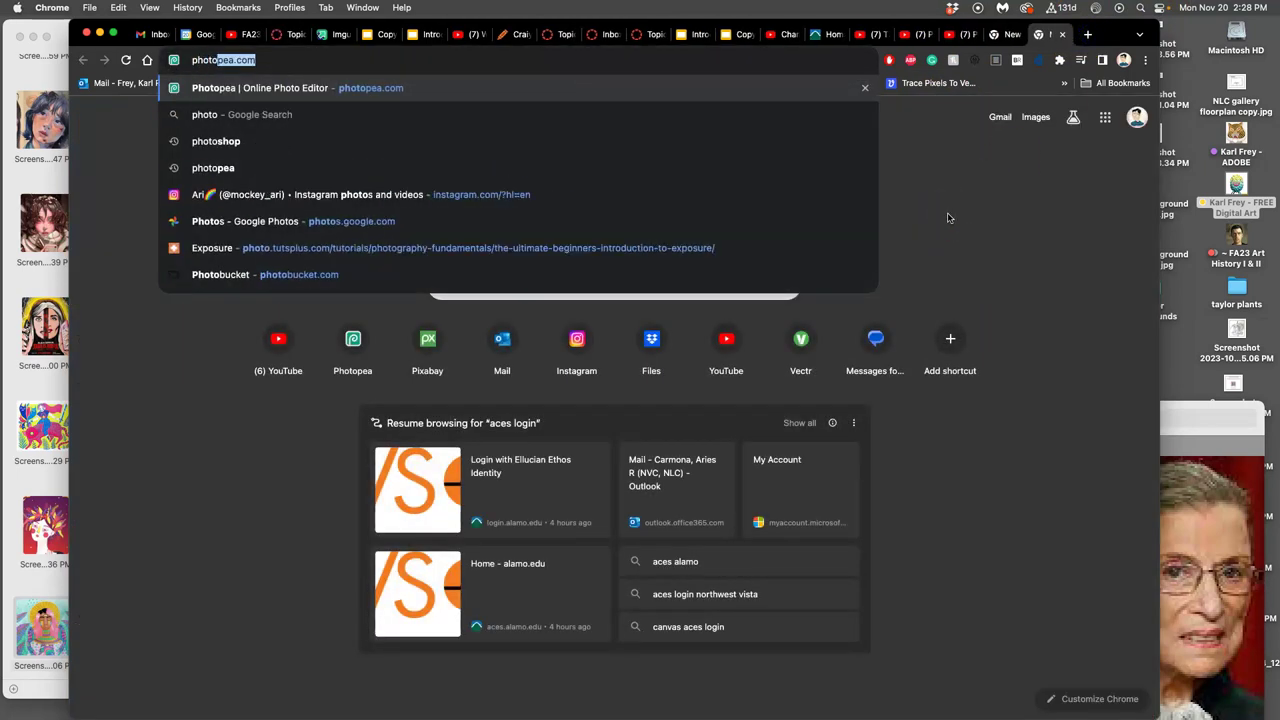
text(pea.co)
key(Return)
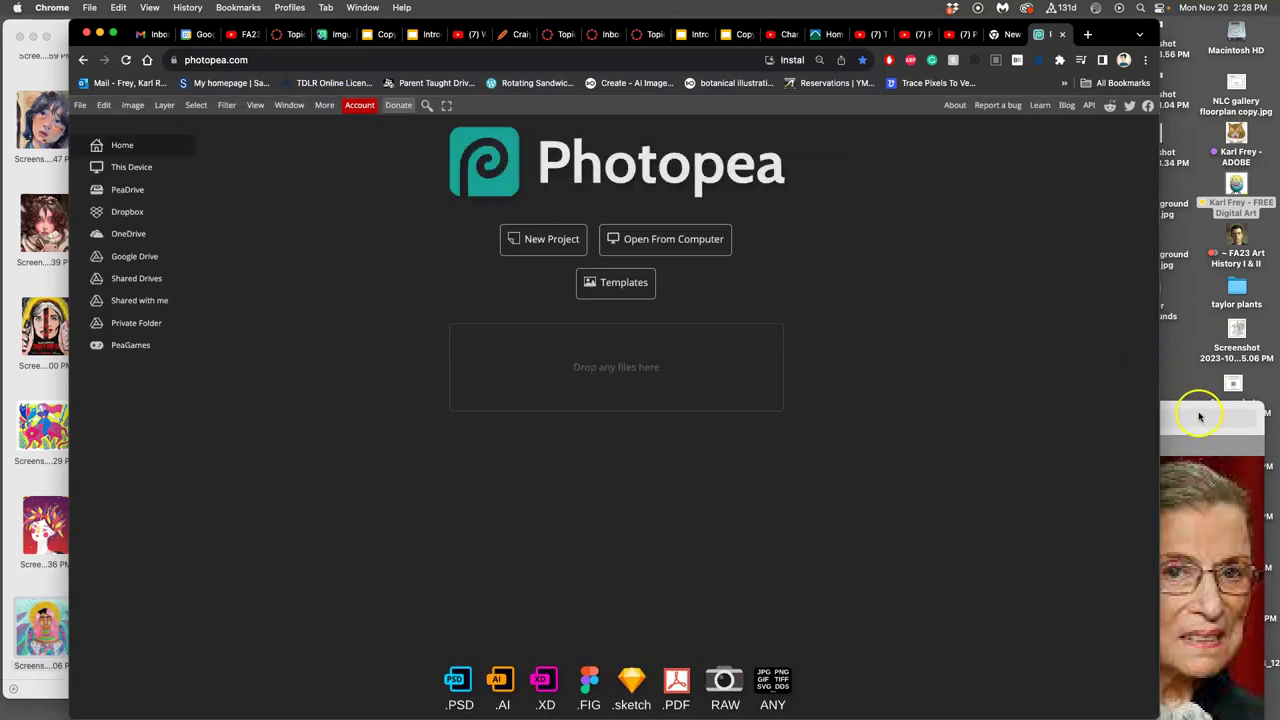
Open images (4).jpeg from the Assign - 7 folder in Photopea.
click(1200, 415)
double_click(1237, 185)
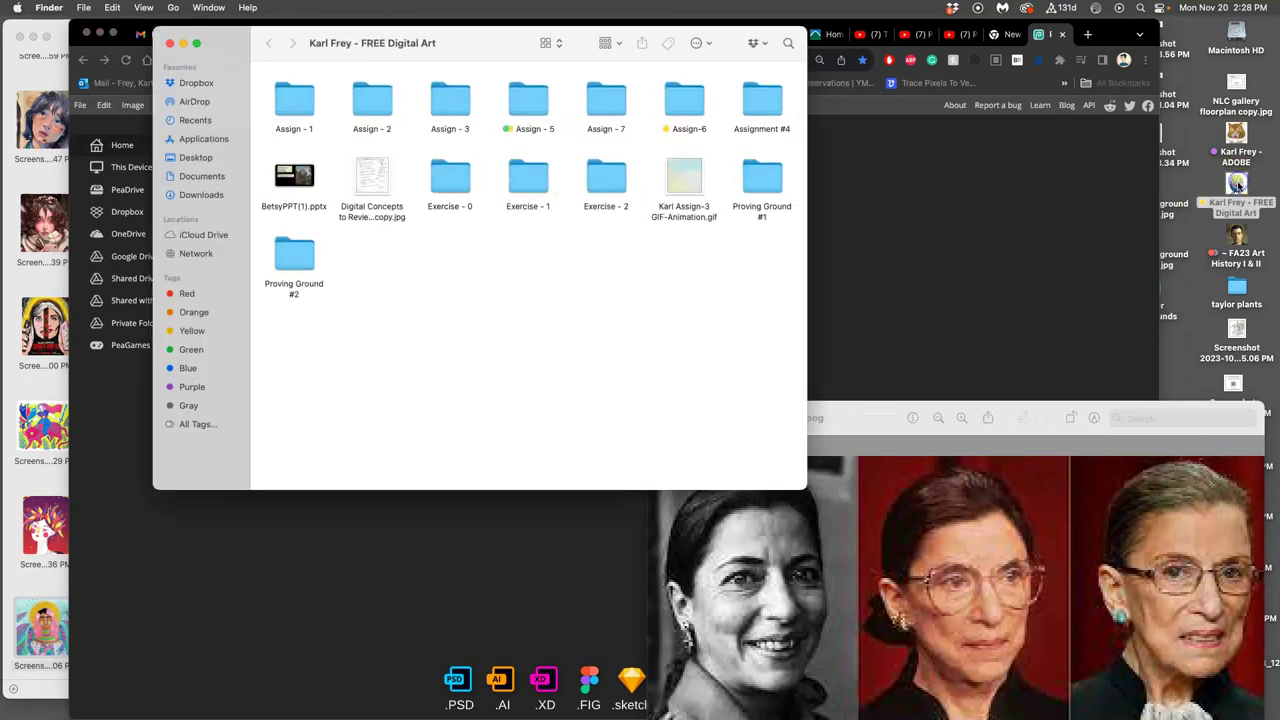
double_click(605, 100)
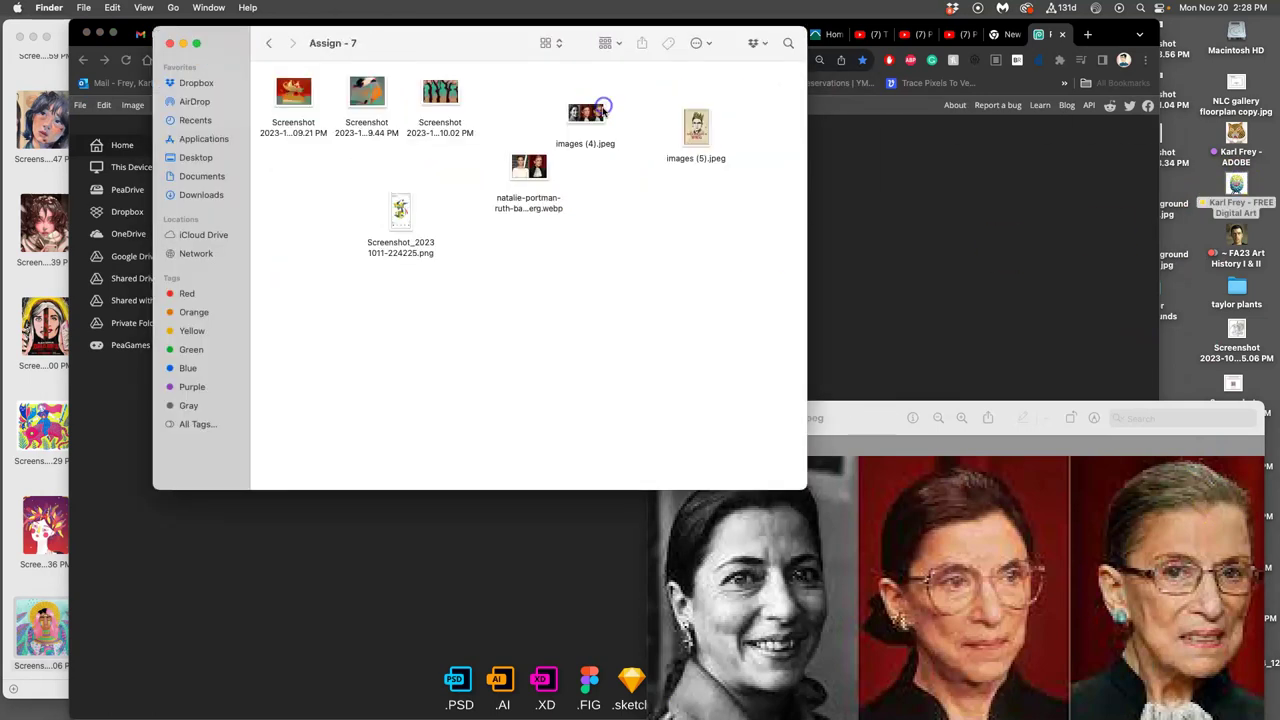
drag(396, 52, 913, 350)
drag(1107, 417, 548, 373)
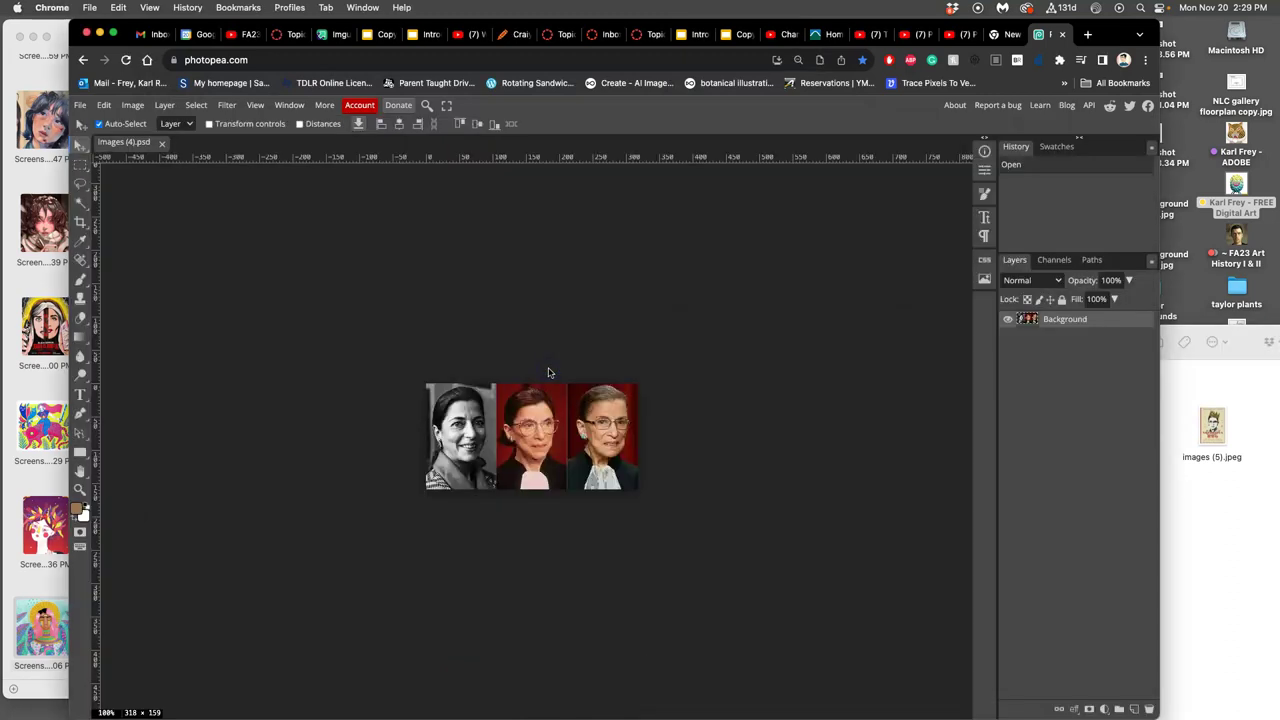
click(164, 105)
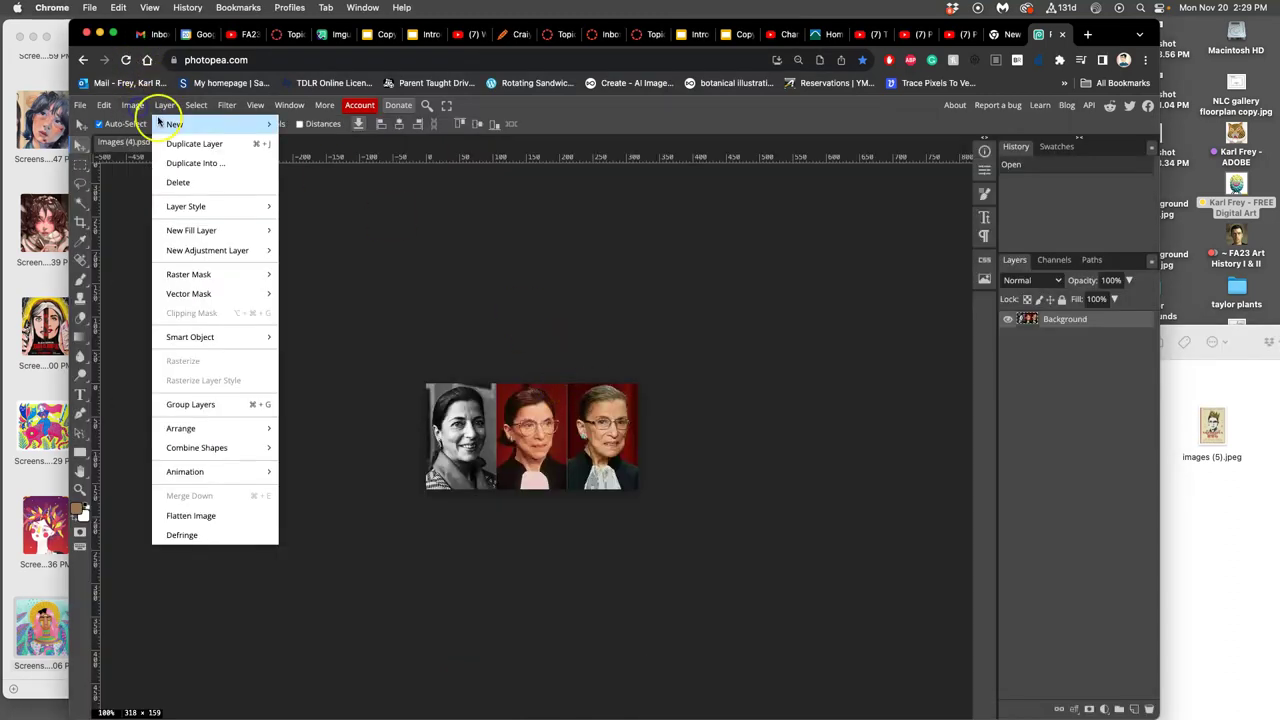
Resize the canvas to 14 × 30 inches, anchored at the top-left.
click(160, 296)
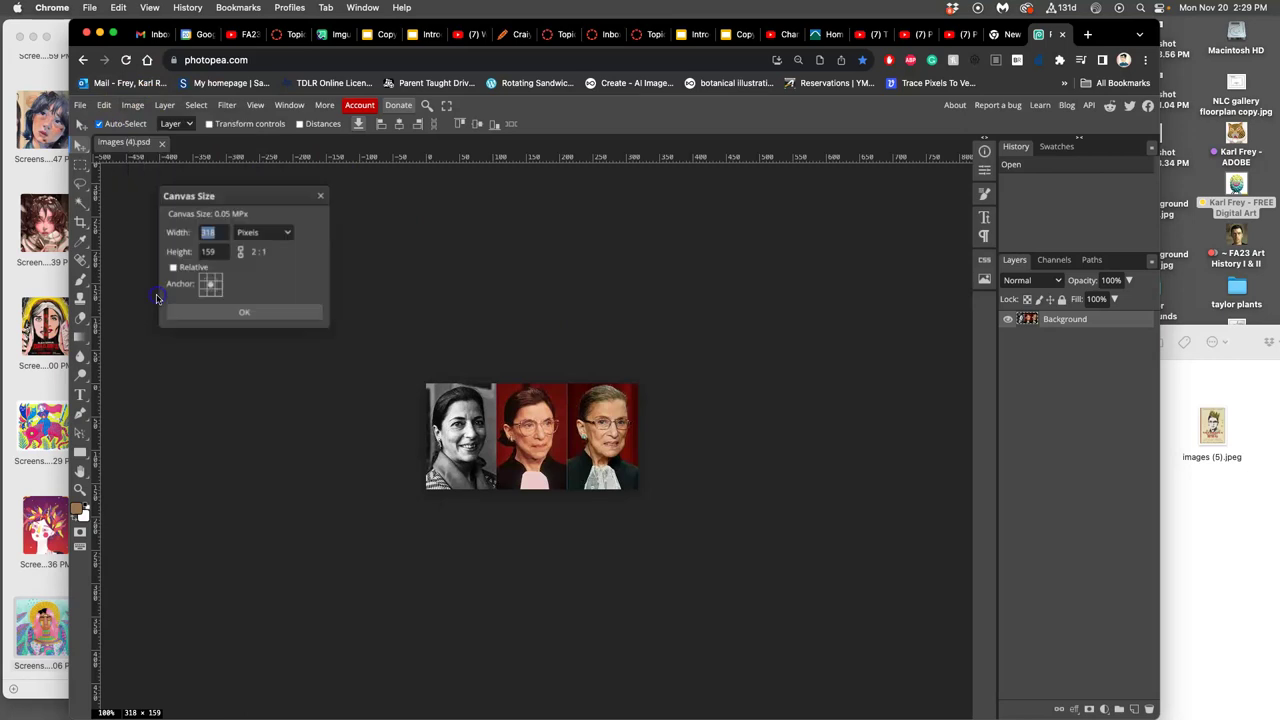
click(248, 236)
click(241, 266)
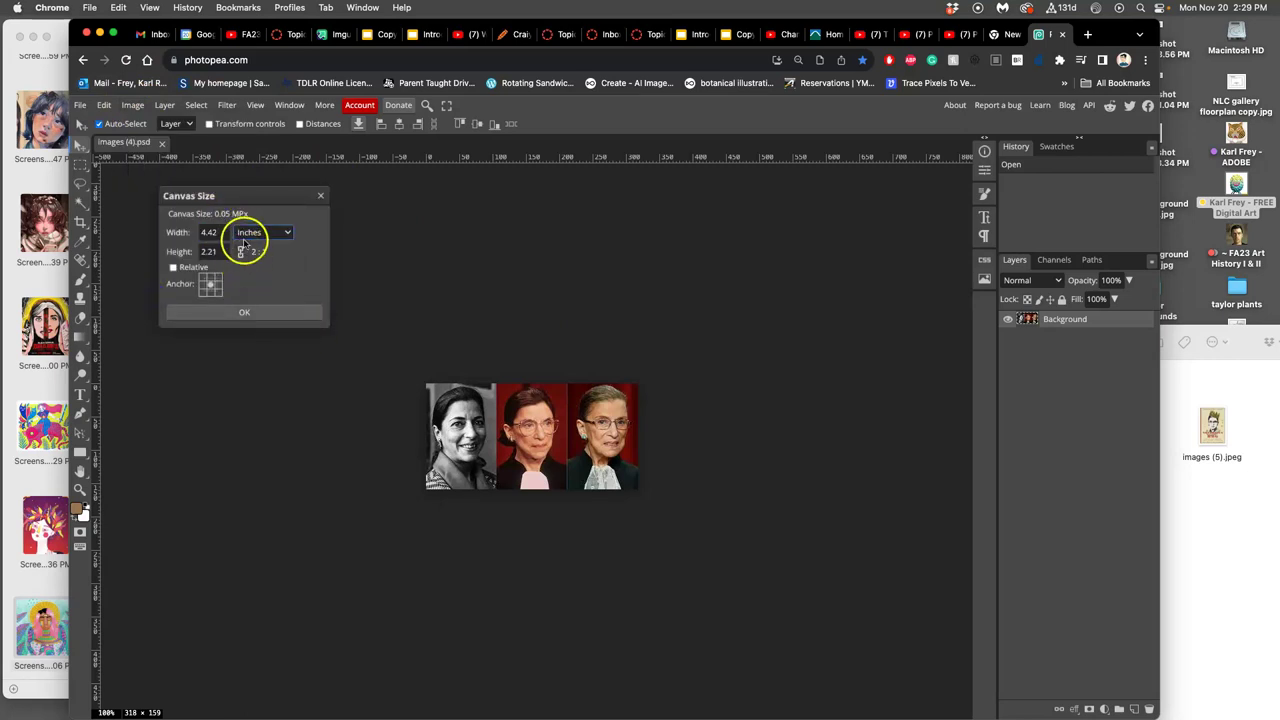
double_click(197, 232)
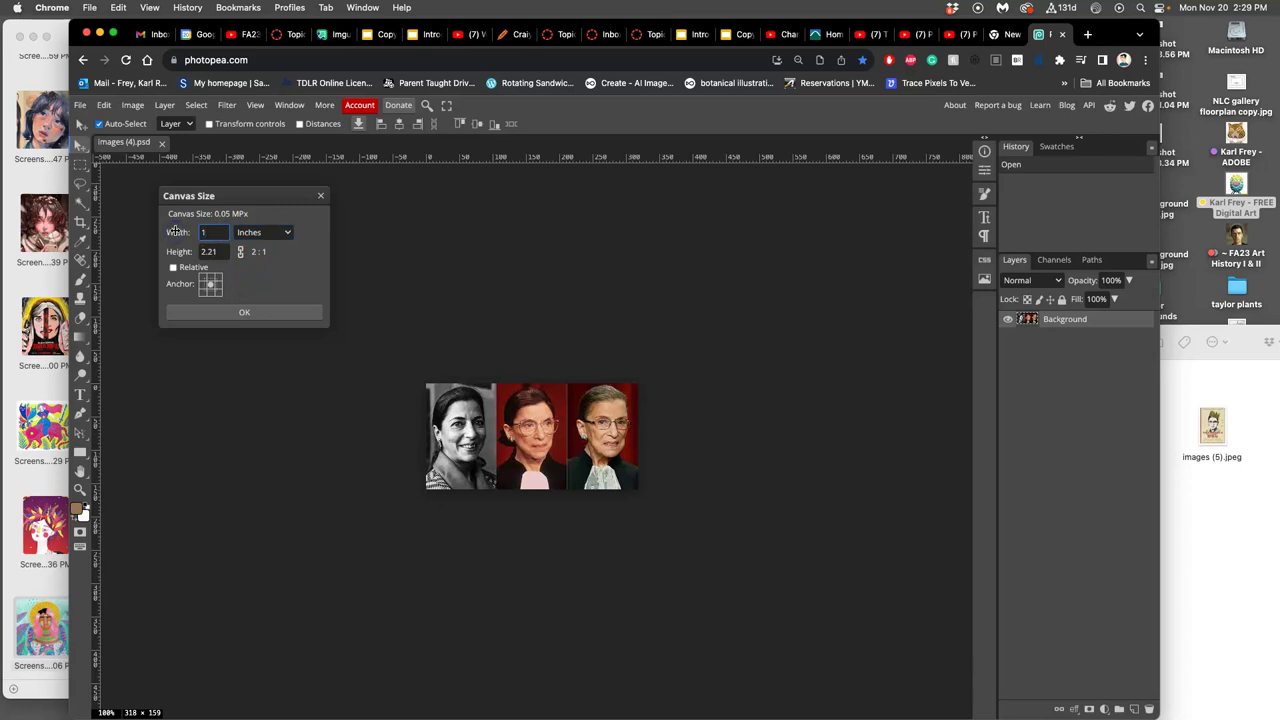
click(222, 253)
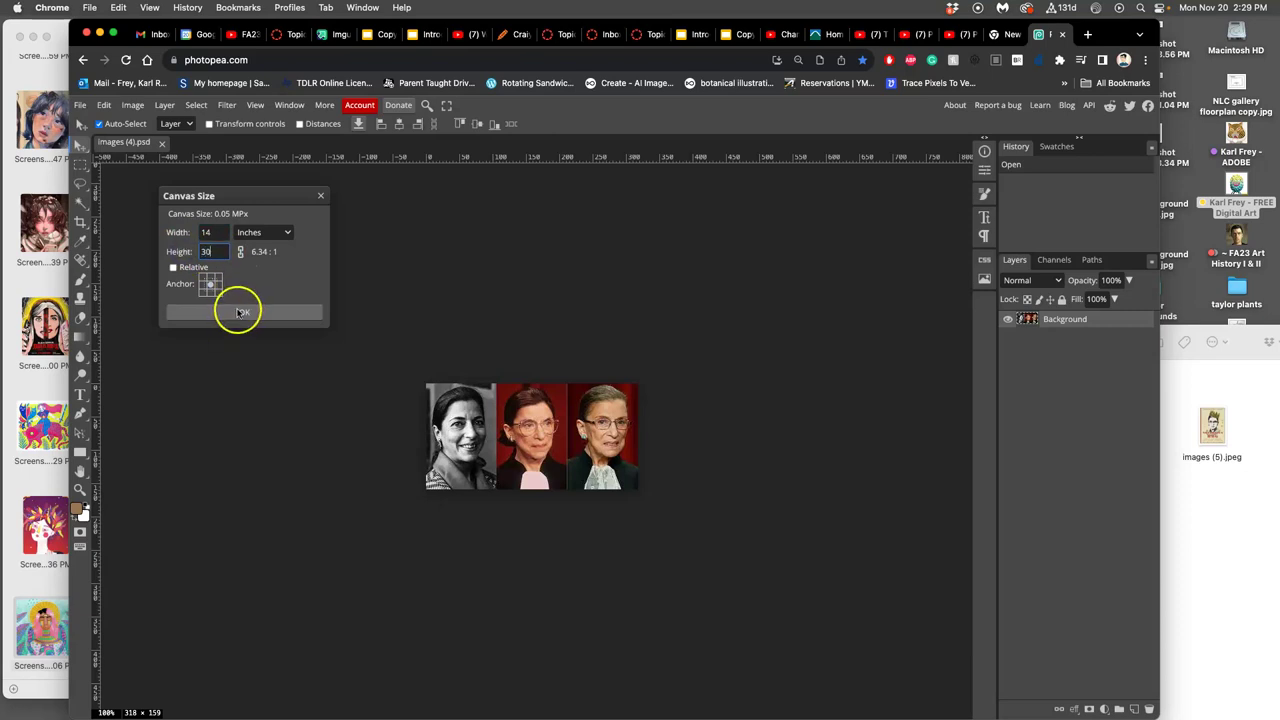
click(205, 280)
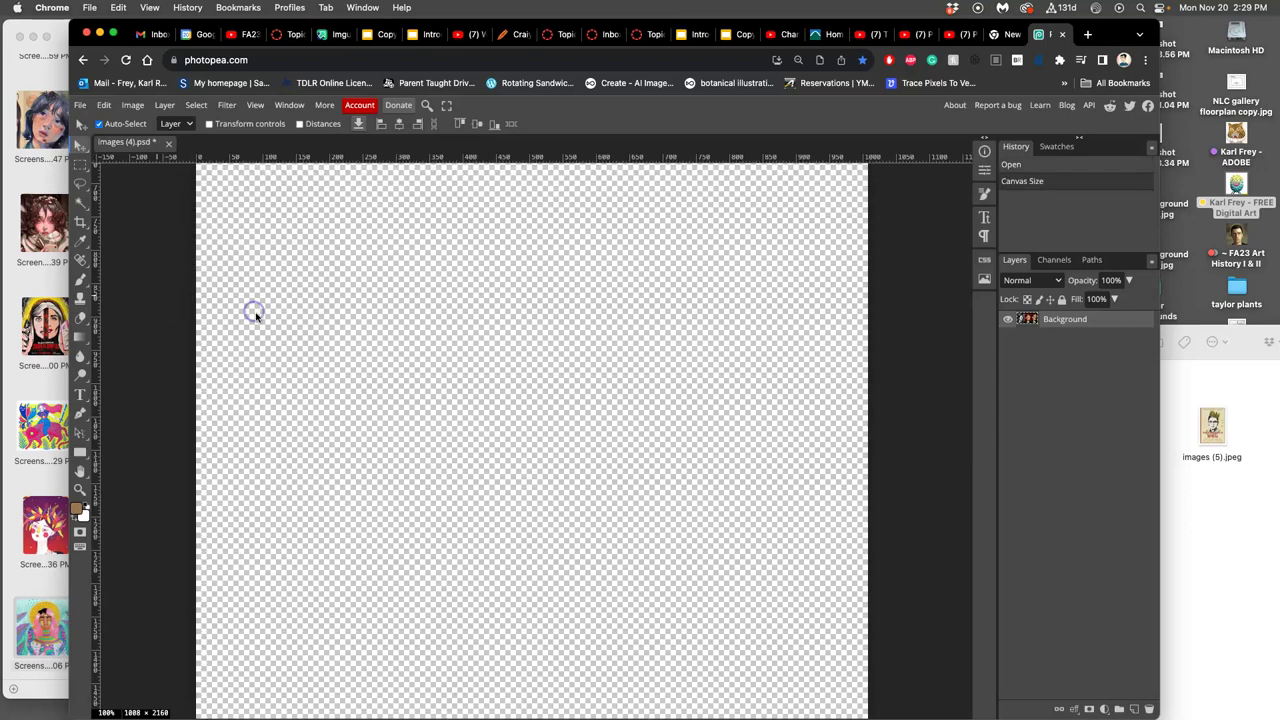
Place the images (5) Notorious RBG book cover beside the three-portrait strip.
key(super+0)
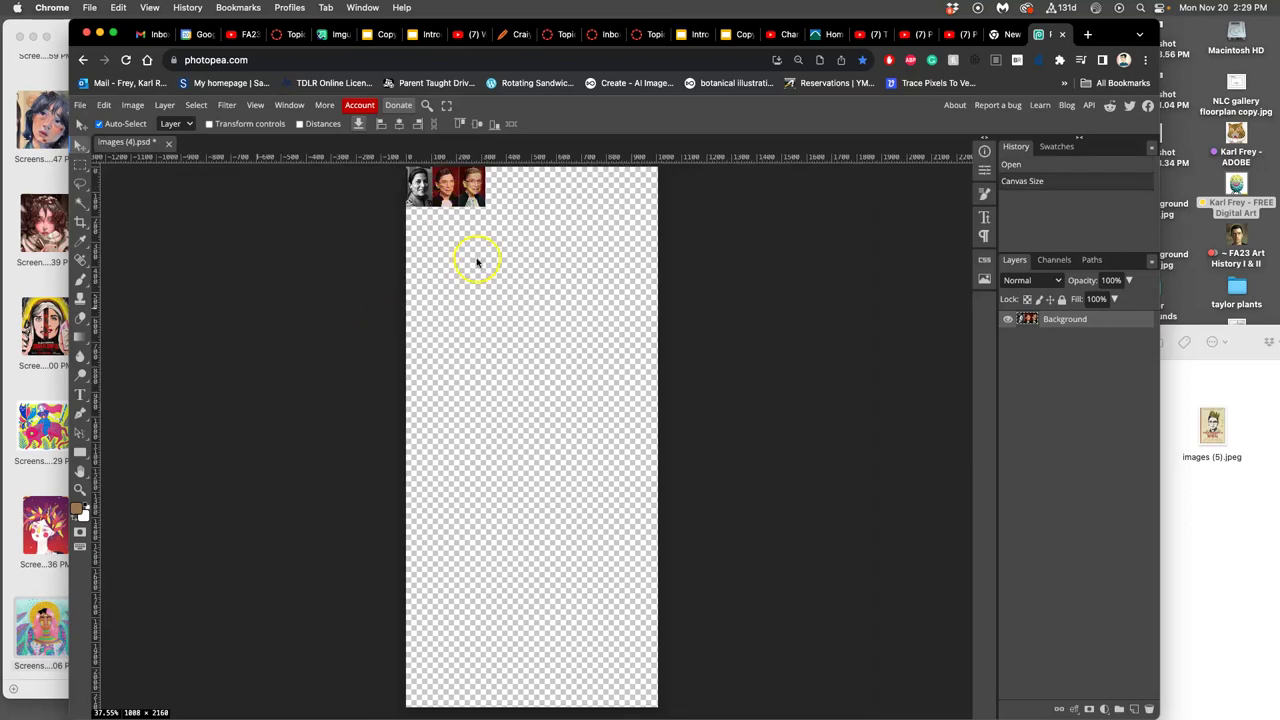
scroll(470, 270, up, 3)
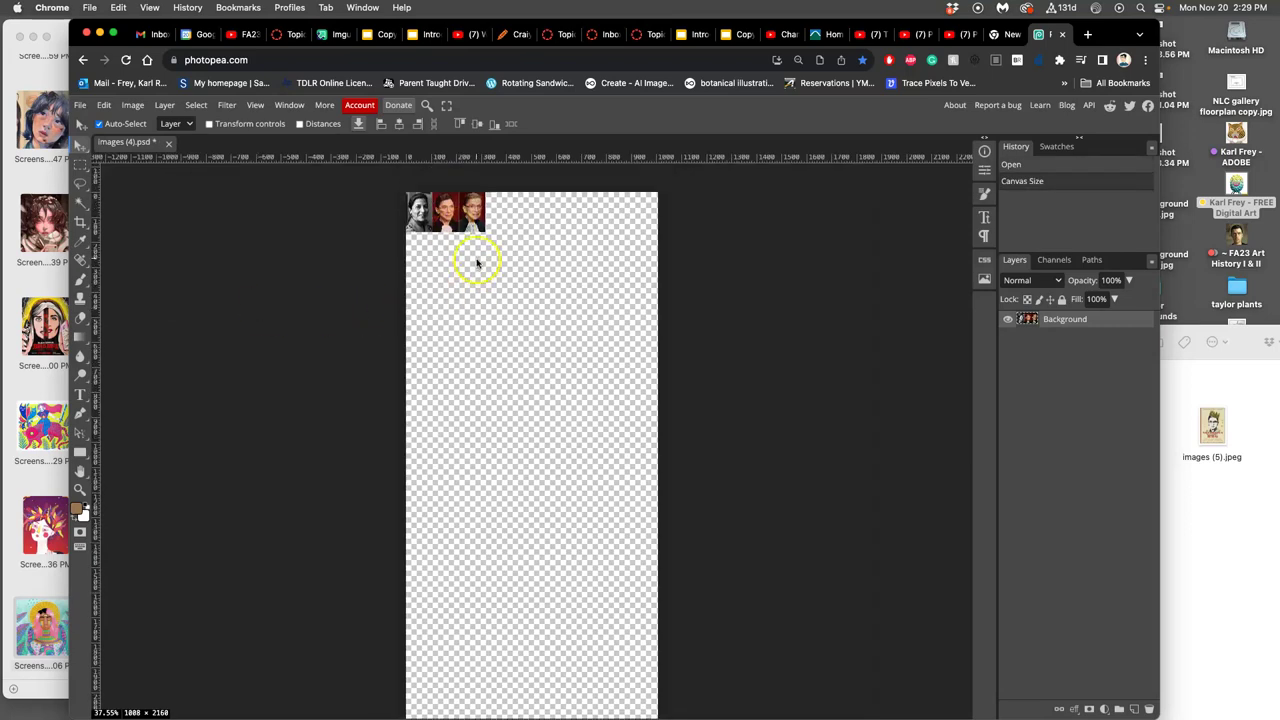
click(1191, 418)
drag(1221, 432, 491, 437)
drag(530, 512, 509, 276)
scroll(471, 297, up, 3)
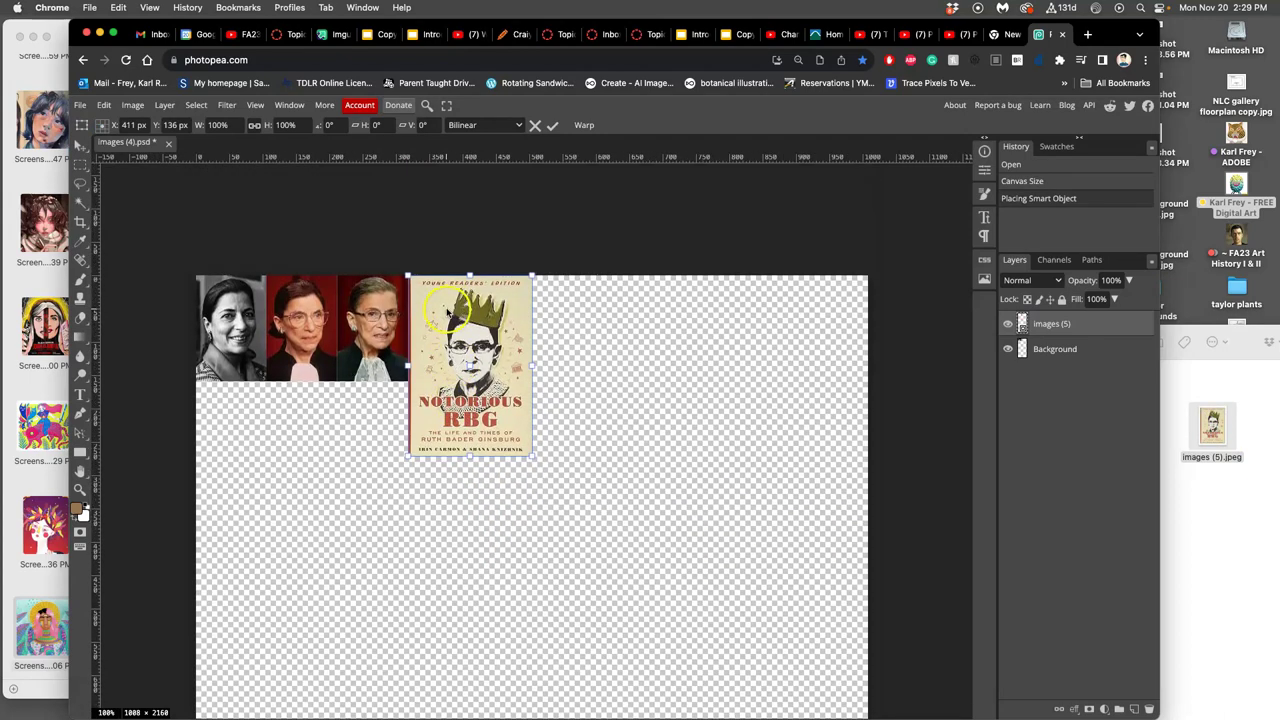
key(Return)
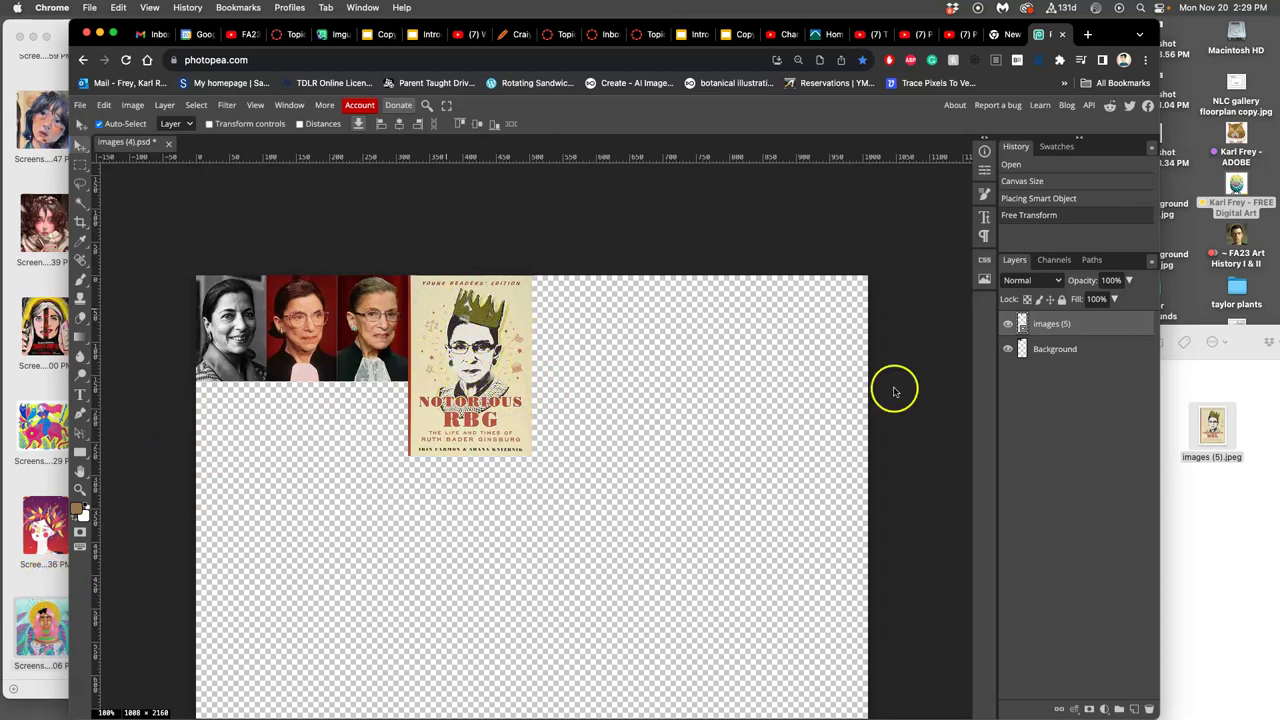
Add the pink portrait screenshot, scaled to about 40%, just below the top photos.
key(F11)
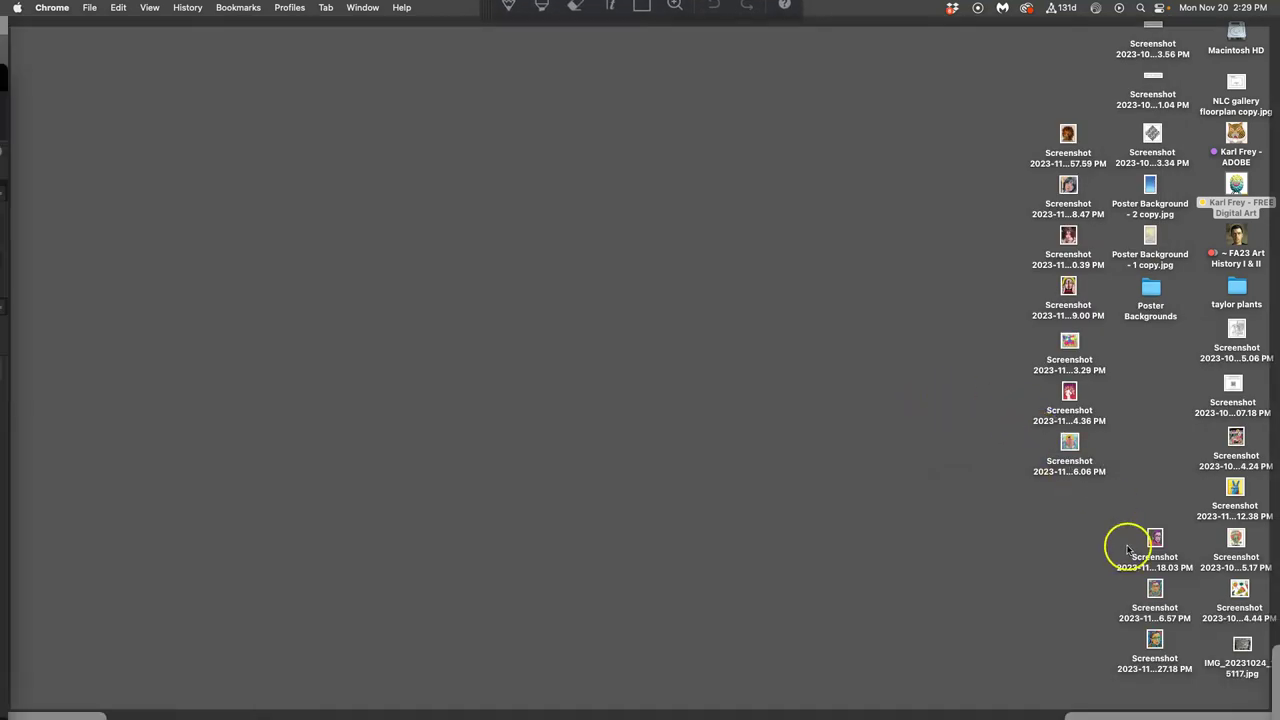
drag(1155, 550, 587, 486)
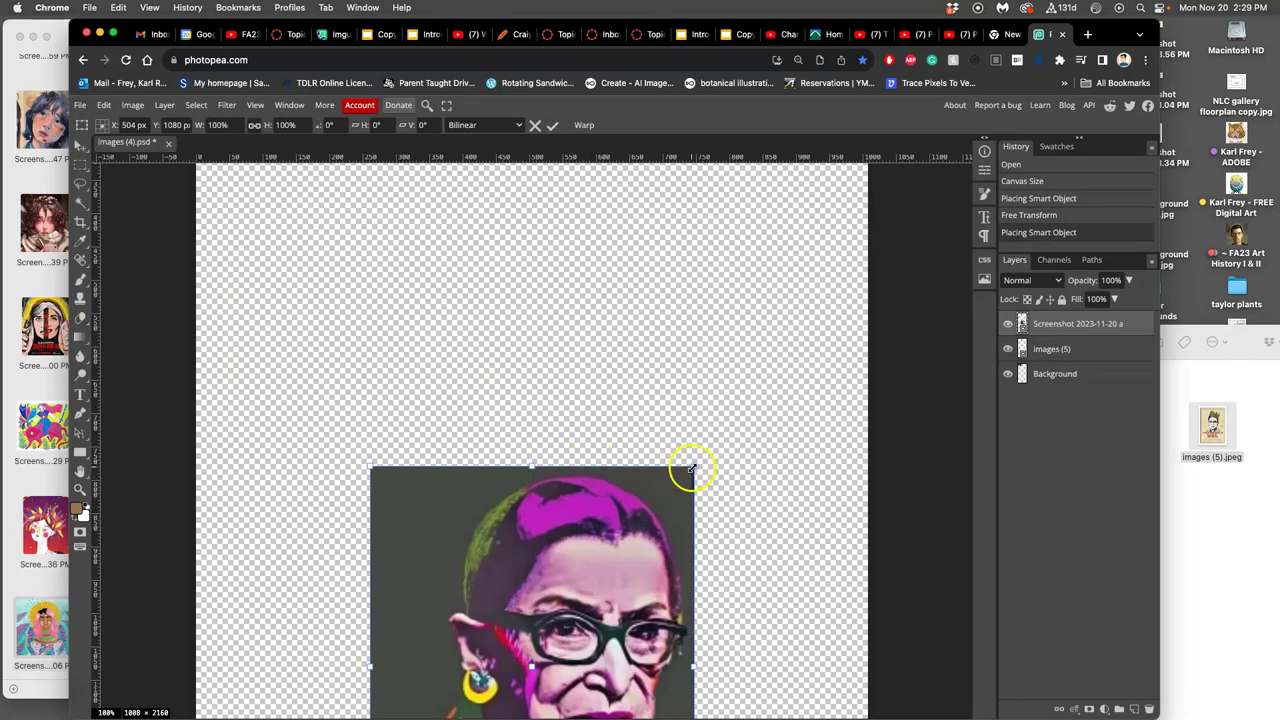
drag(691, 468, 537, 643)
drag(482, 648, 375, 262)
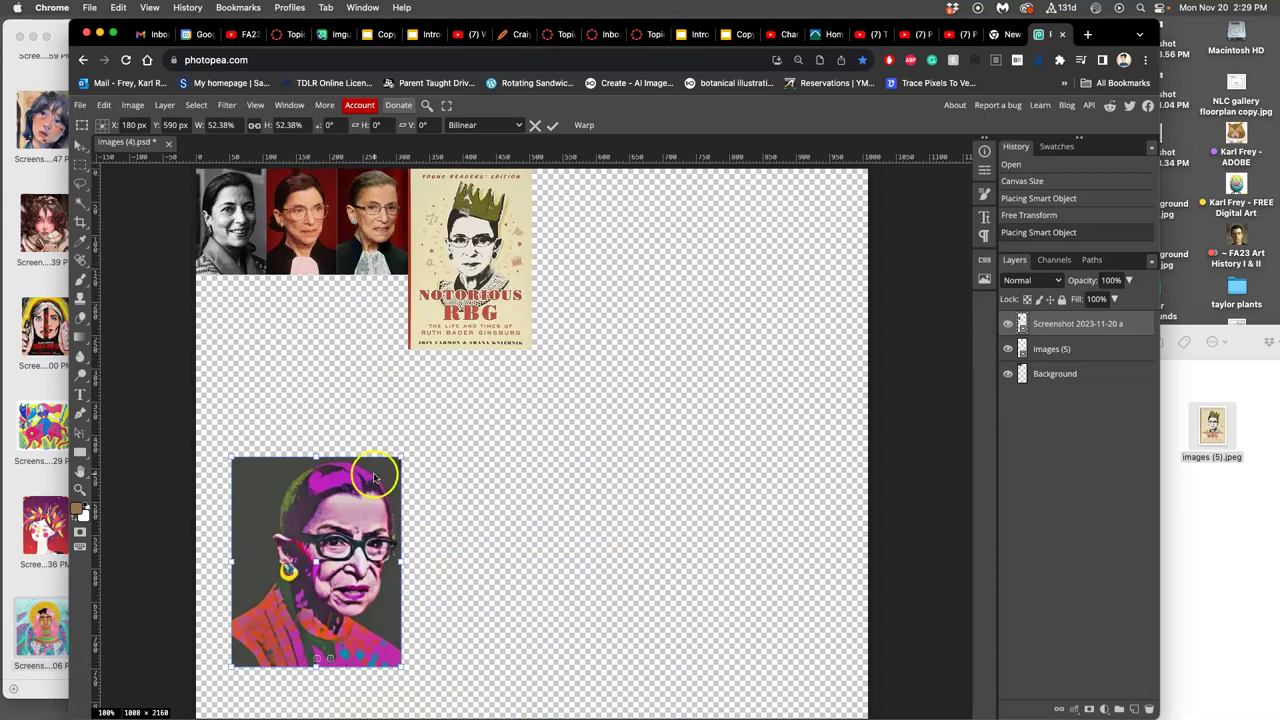
drag(372, 480, 332, 313)
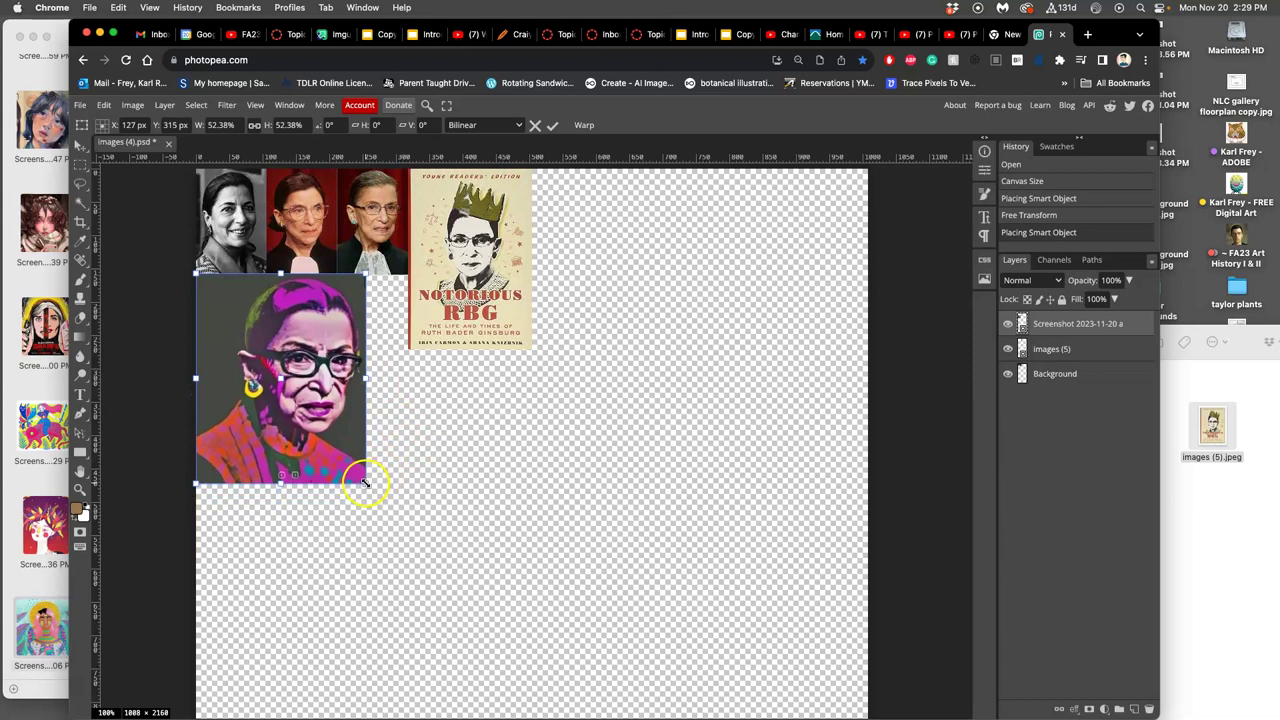
drag(365, 482, 319, 436)
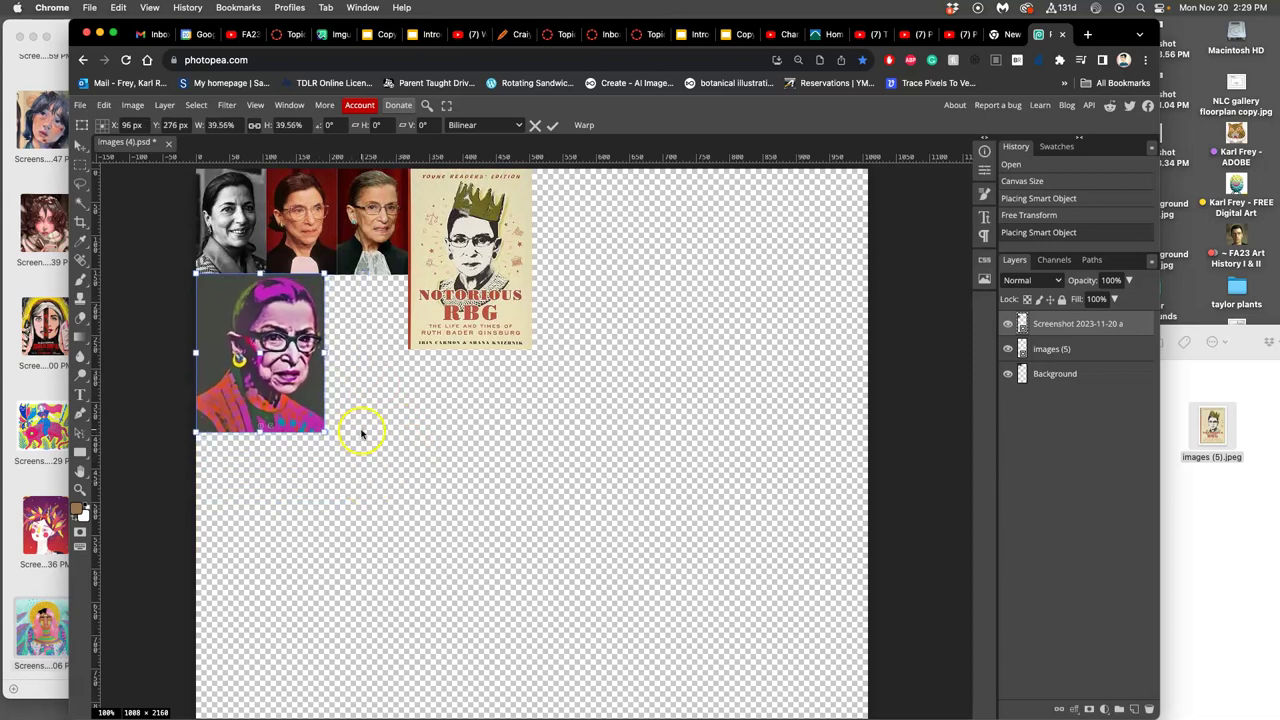
key(Return)
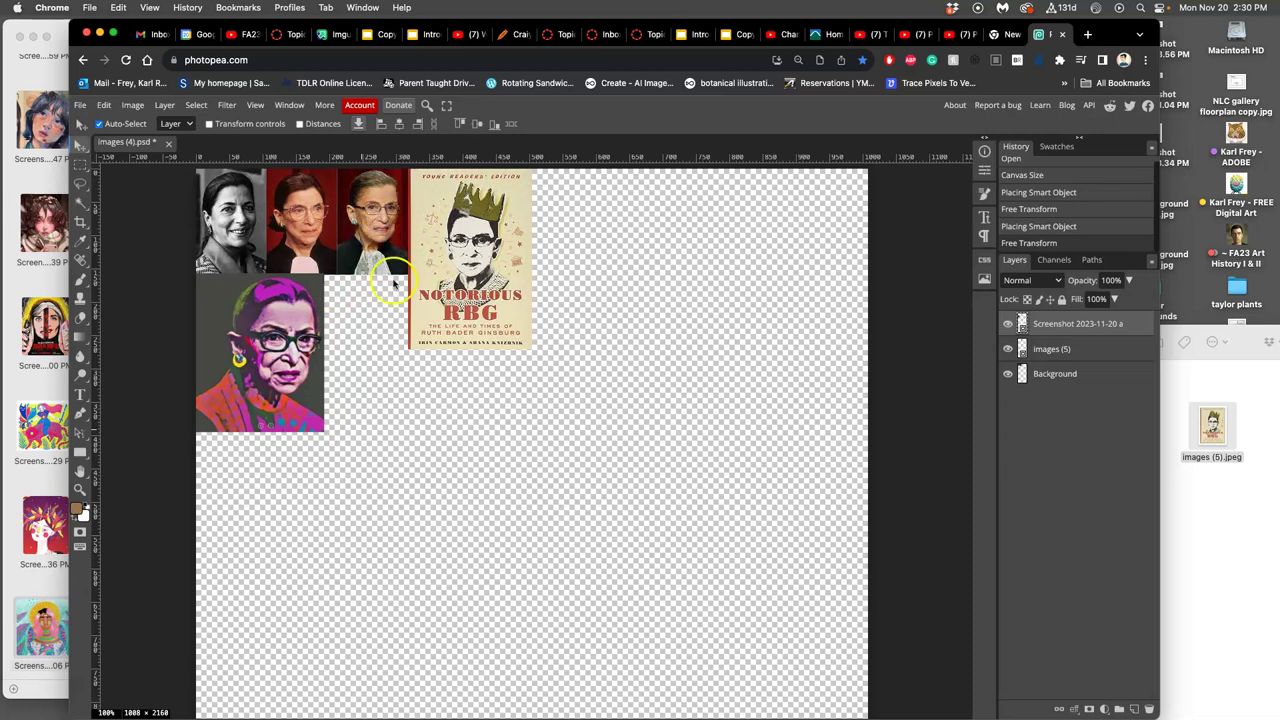
Add the Starry Night–style portrait at half size beside the pink portrait, under the book cover.
key(F11)
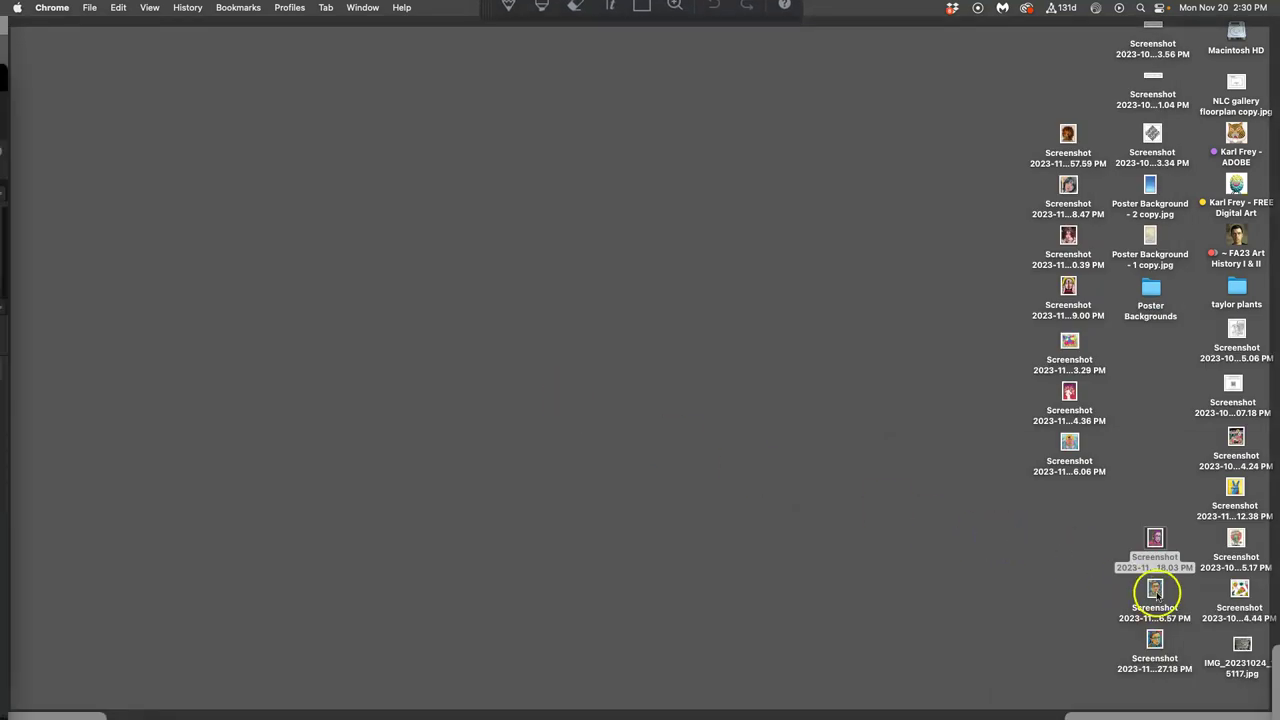
drag(1155, 590, 541, 541)
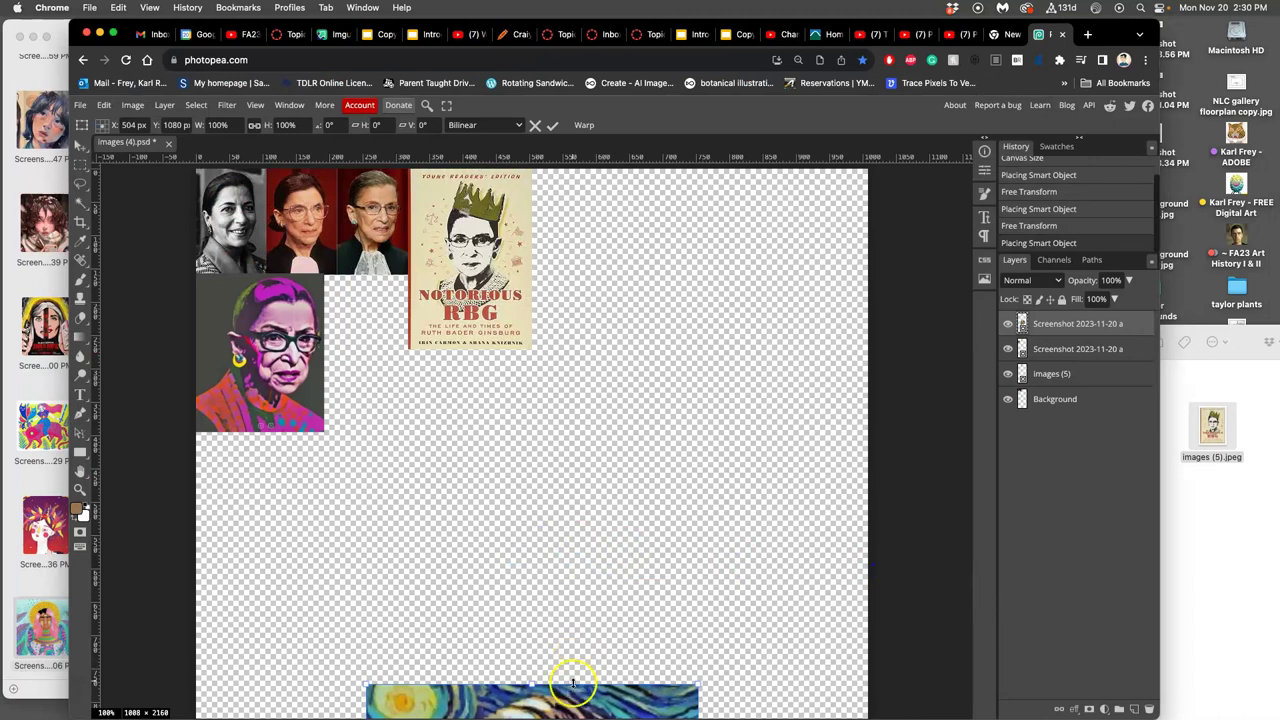
drag(571, 687, 510, 370)
drag(637, 347, 441, 545)
drag(428, 615, 437, 386)
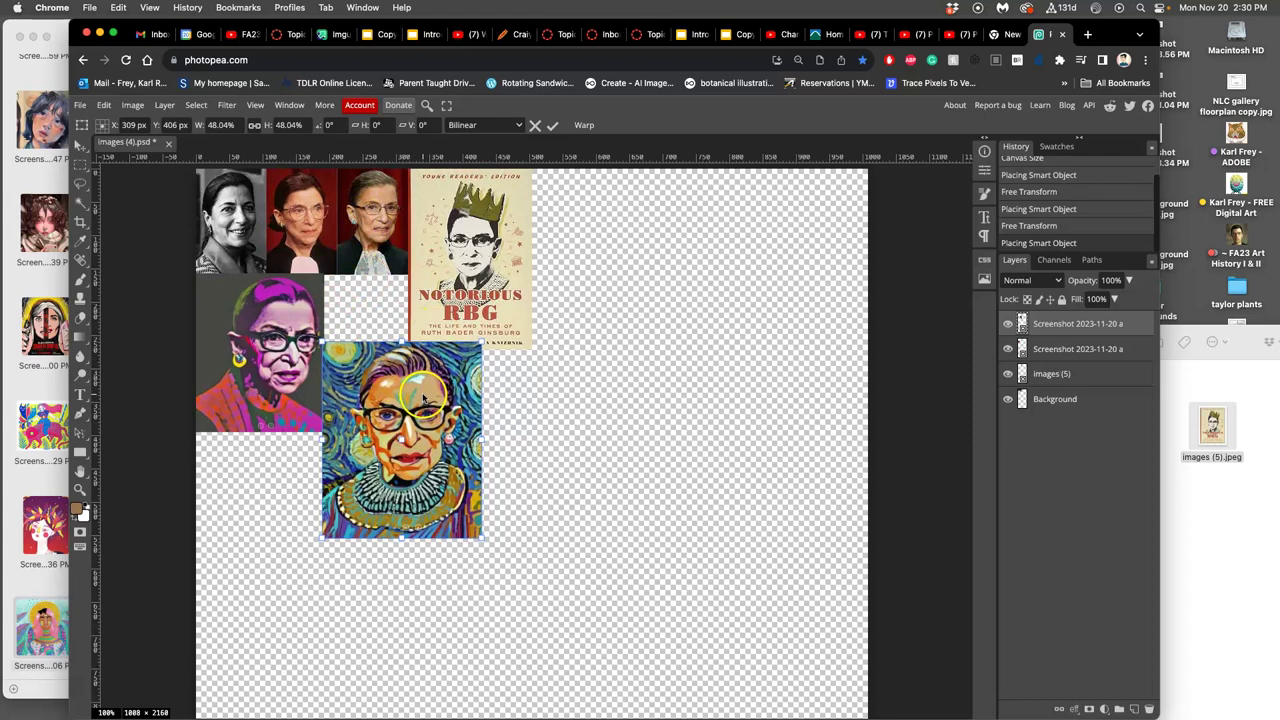
key(Return)
click(533, 400)
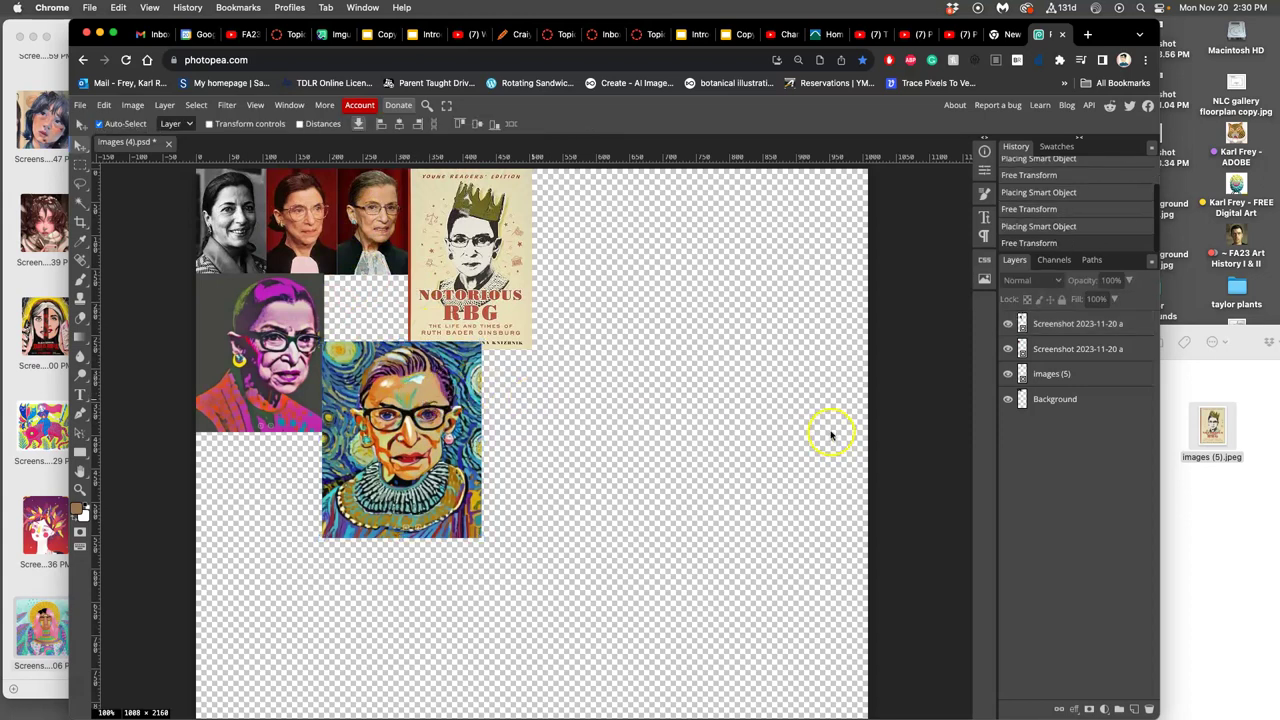
Place another painted portrait screenshot beneath the pink portrait.
key(F11)
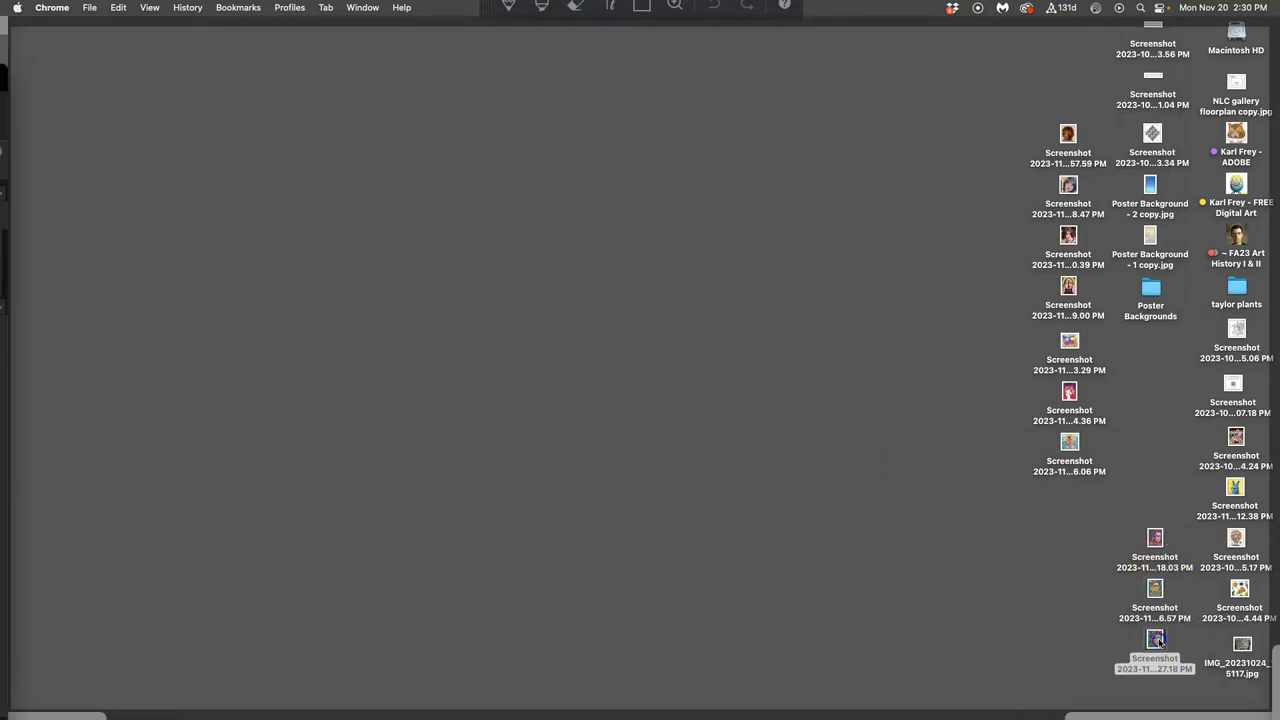
drag(1155, 640, 269, 558)
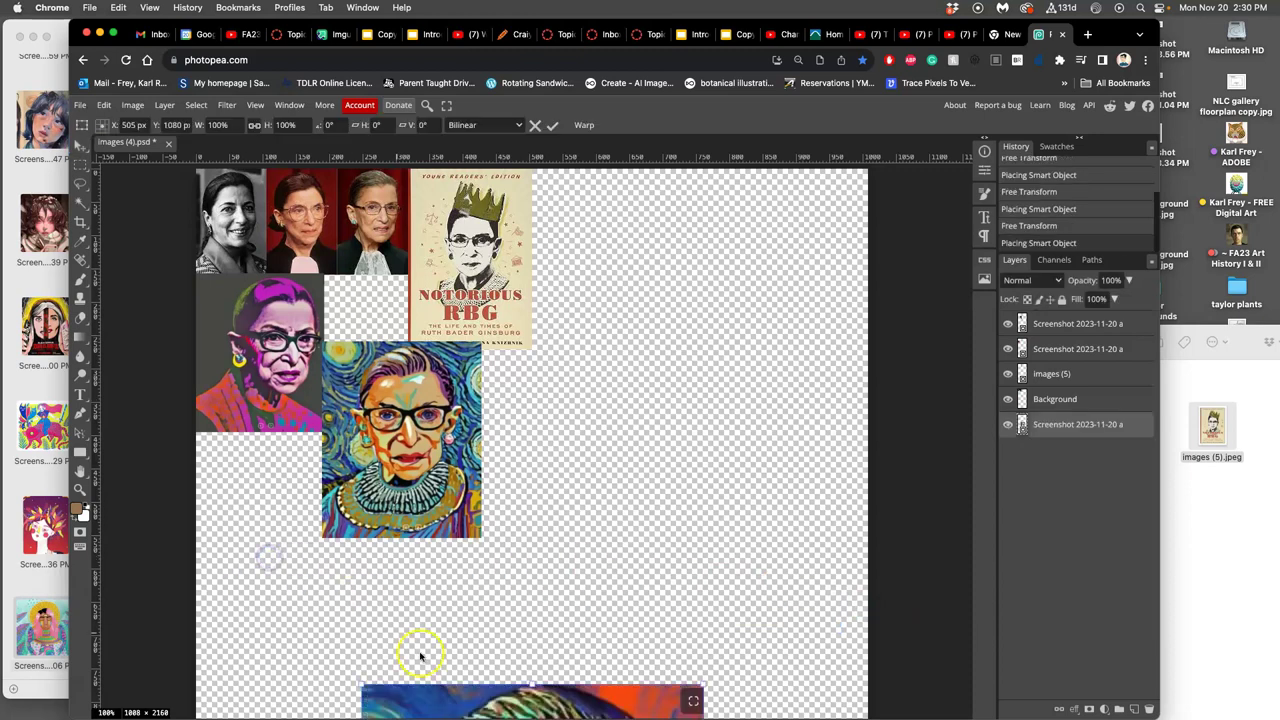
drag(456, 698, 224, 588)
drag(323, 710, 306, 459)
click(450, 500)
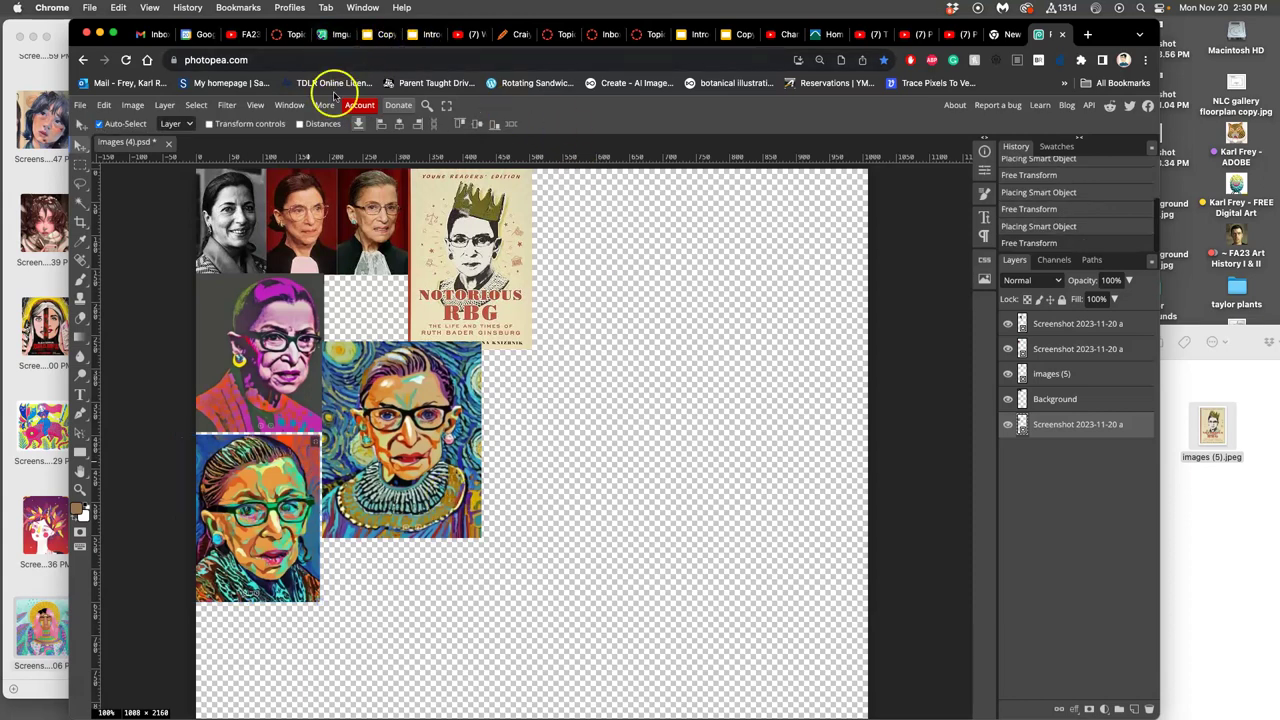
drag(165, 34, 33, 53)
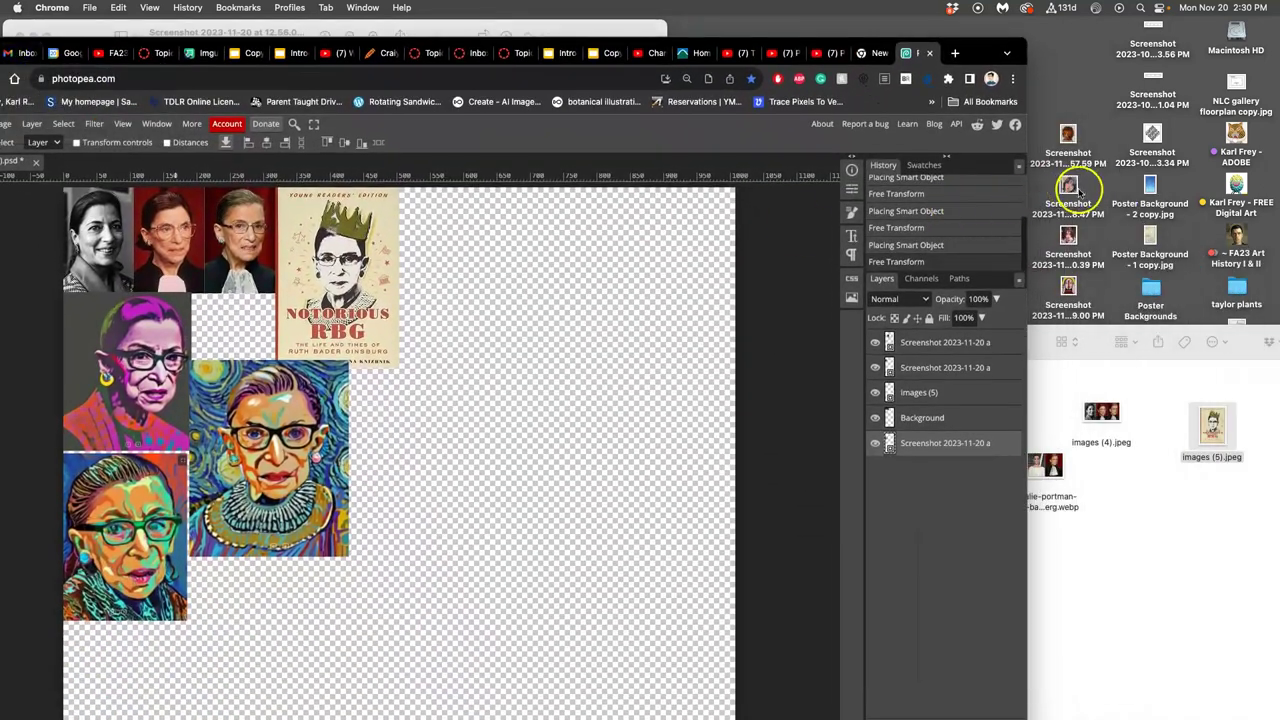
Add the dark-haired girl portrait, resized, below the right RBG portrait.
drag(1068, 186, 287, 615)
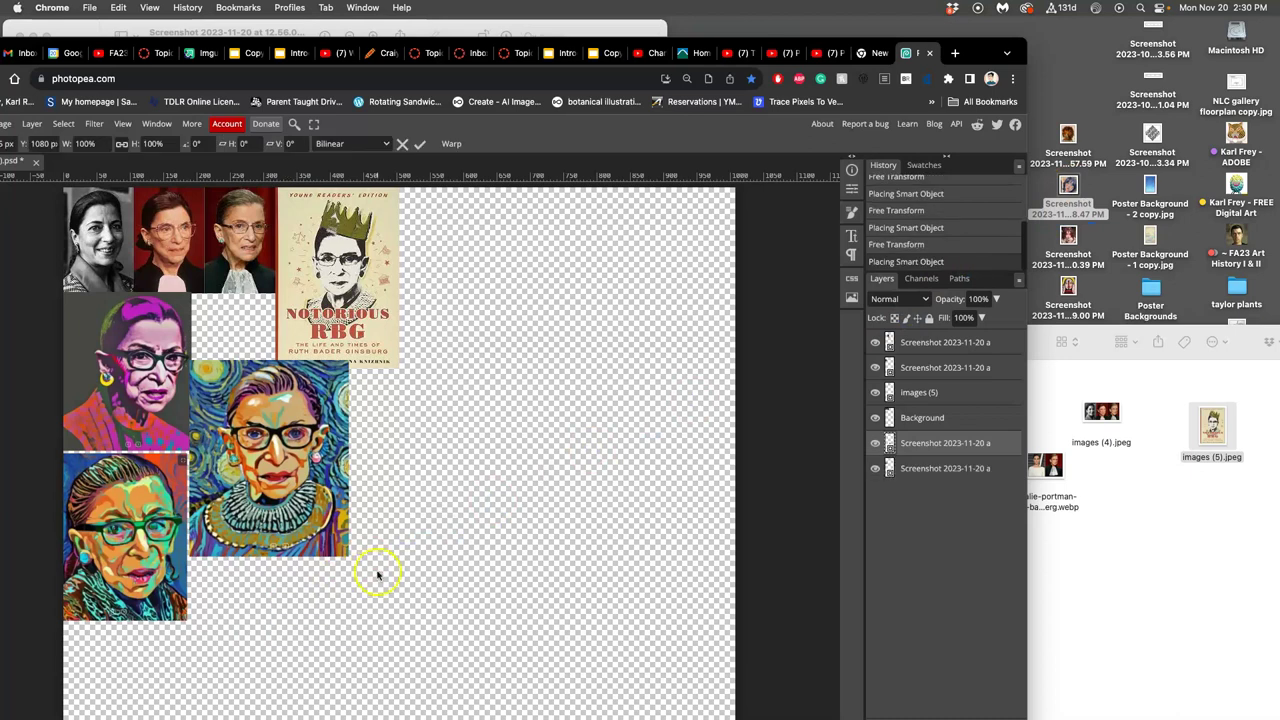
scroll(383, 572, down, 3)
drag(404, 648, 251, 353)
drag(301, 441, 354, 523)
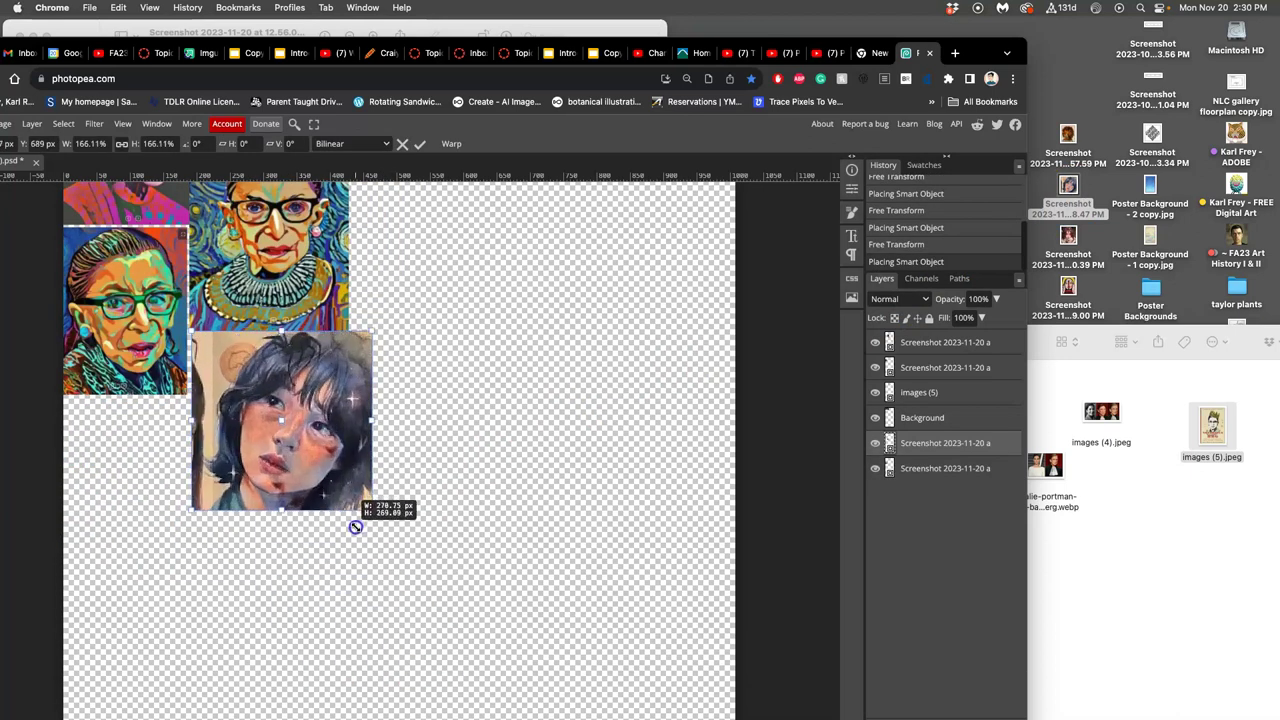
key(Return)
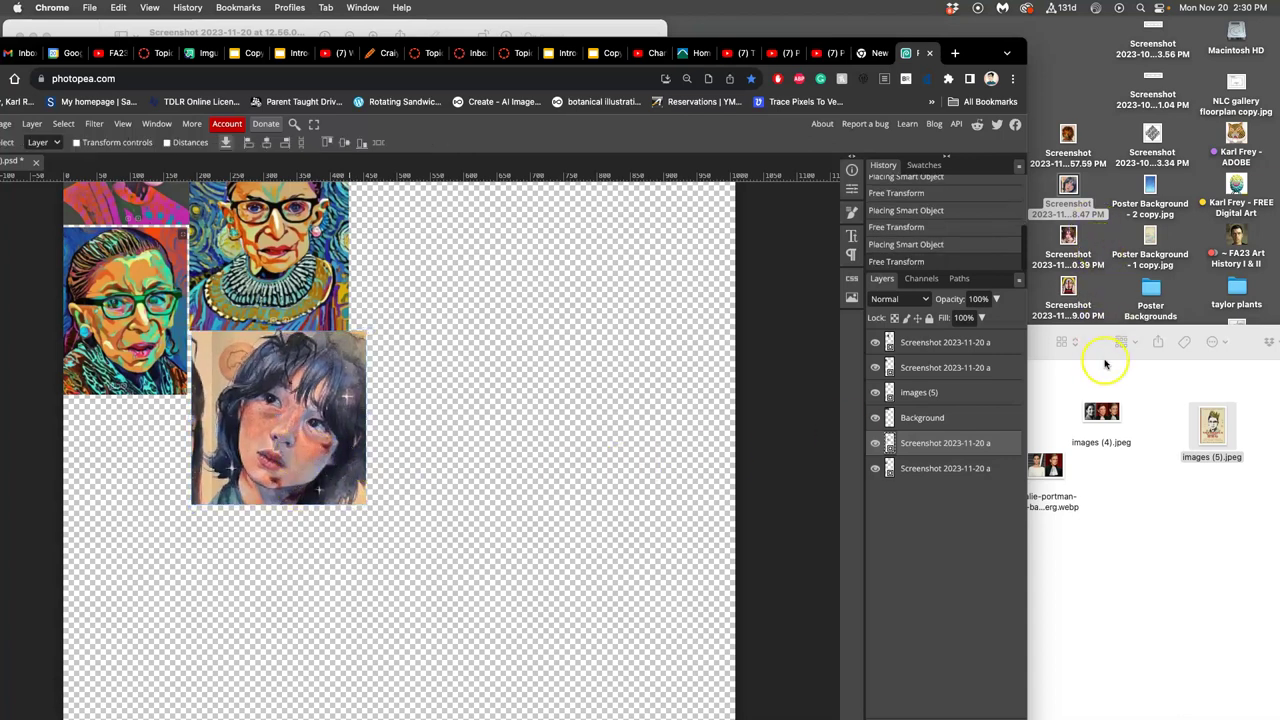
Add the curly-haired woman illustration at about 42% under the colourful RBG portrait.
drag(1101, 361, 1131, 610)
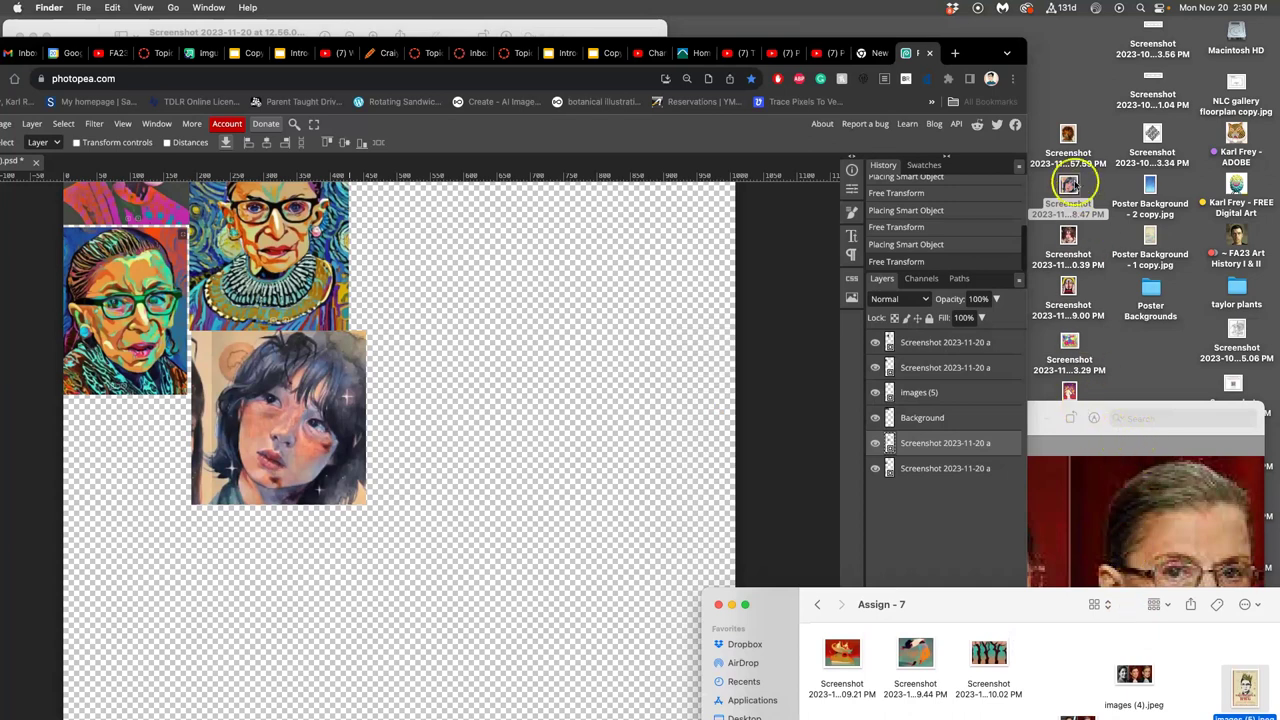
drag(1068, 134, 483, 403)
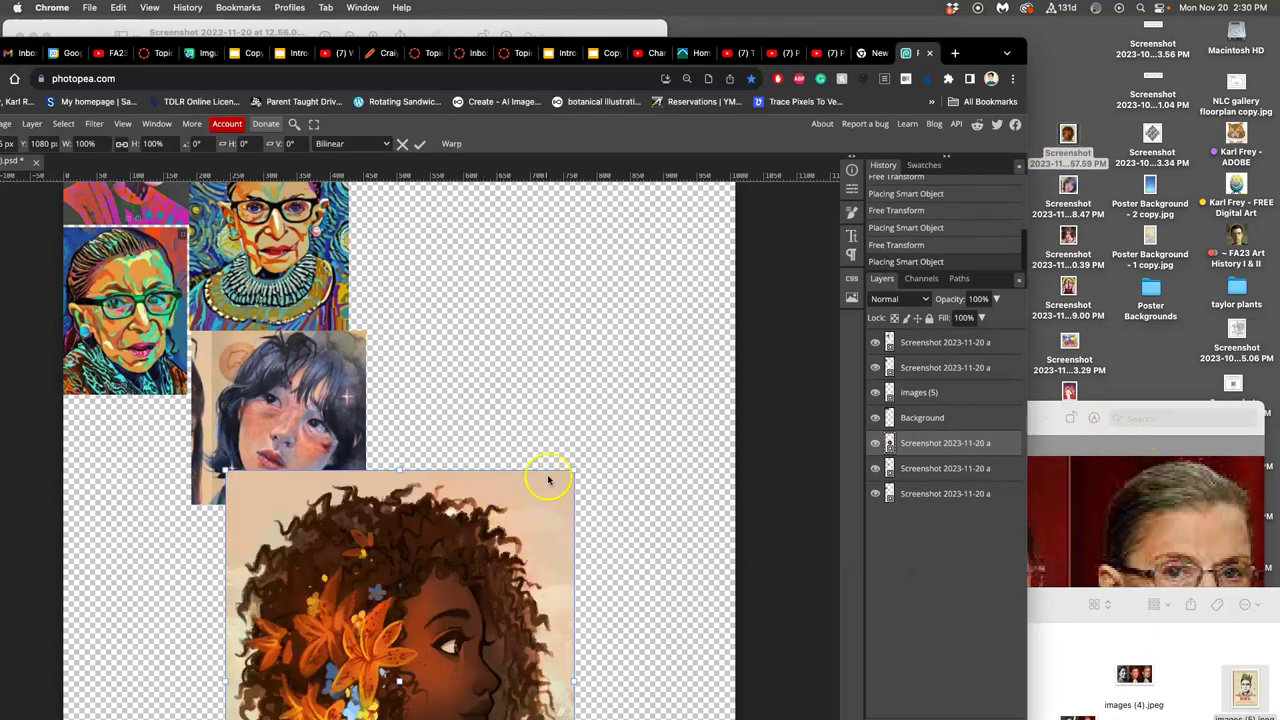
drag(570, 467, 400, 623)
drag(381, 683, 220, 424)
scroll(366, 471, left, 4)
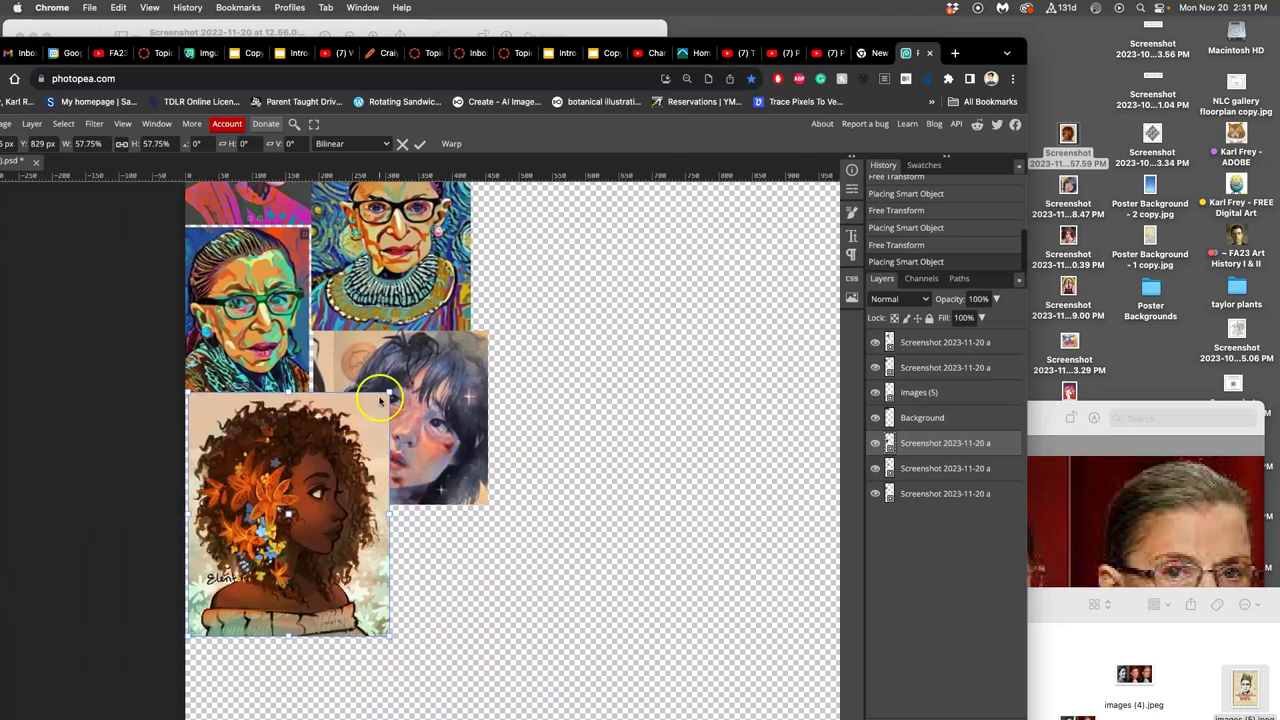
drag(388, 395, 330, 462)
drag(290, 506, 276, 441)
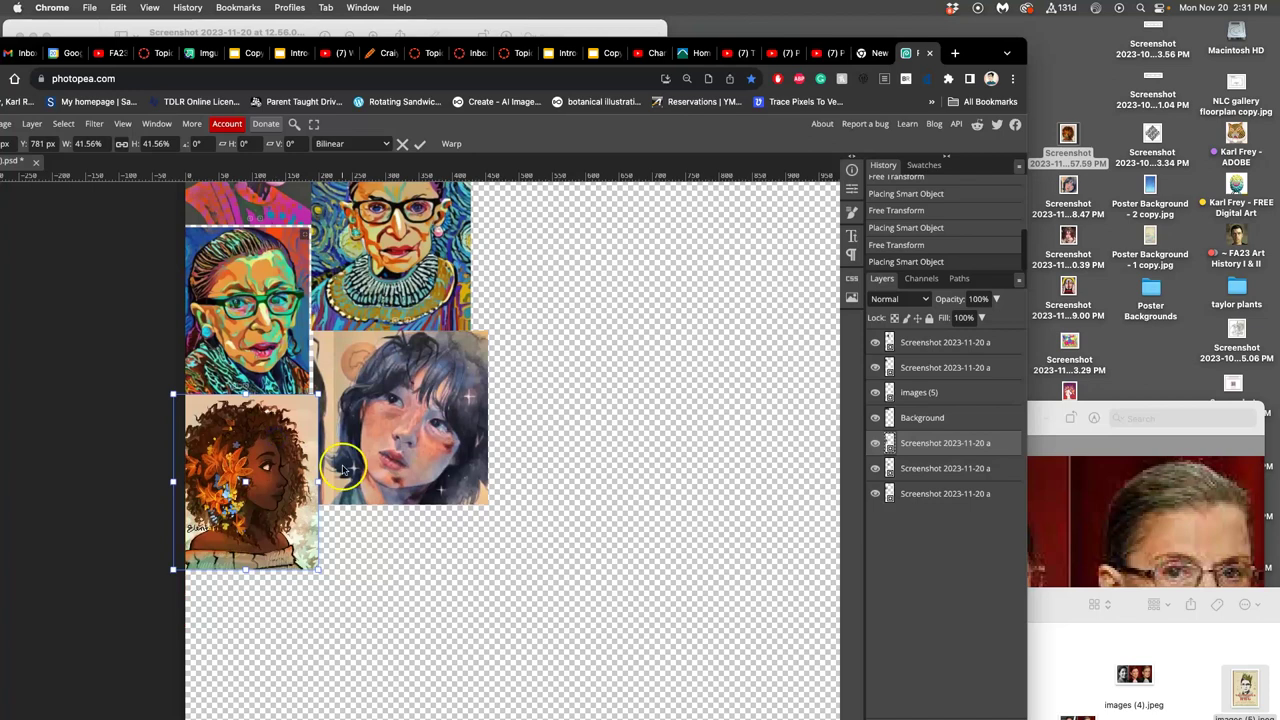
key(Return)
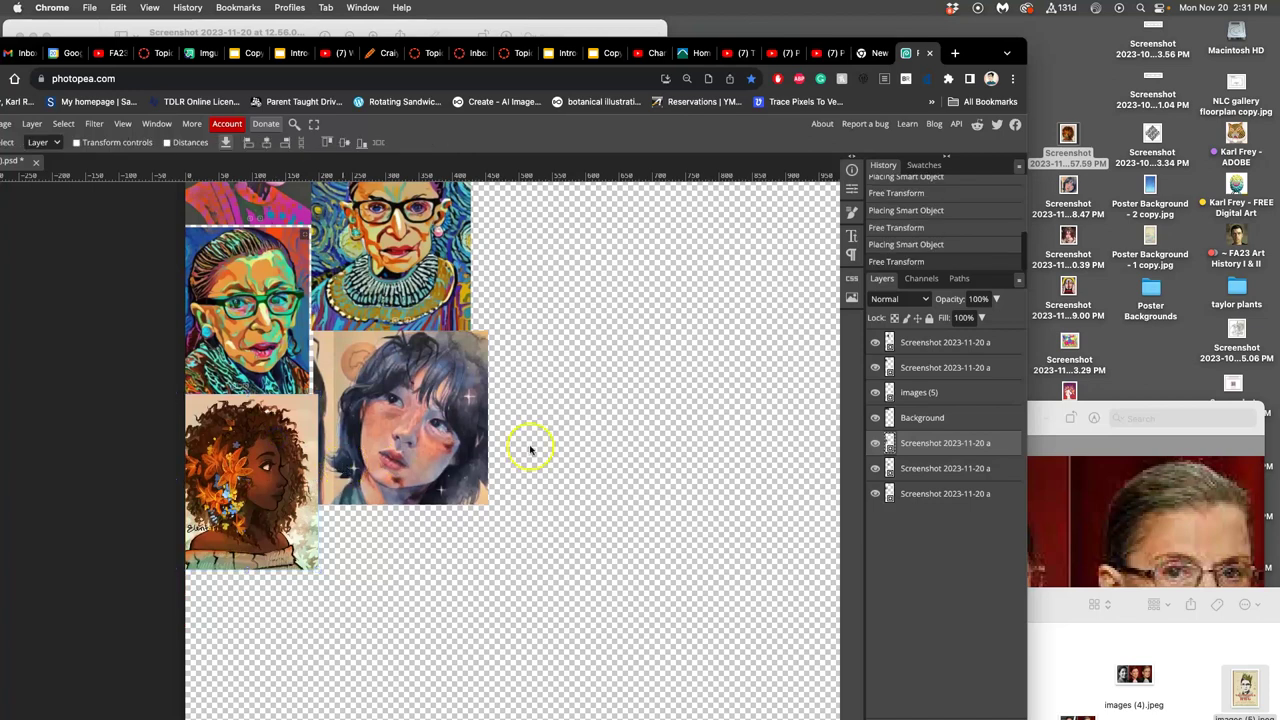
Add the pink tiger illustration at about 36% below the girl portrait.
click(1070, 341)
drag(1070, 341, 520, 371)
drag(806, 442, 449, 600)
drag(423, 686, 483, 503)
drag(590, 488, 503, 531)
drag(440, 612, 434, 558)
click(727, 521)
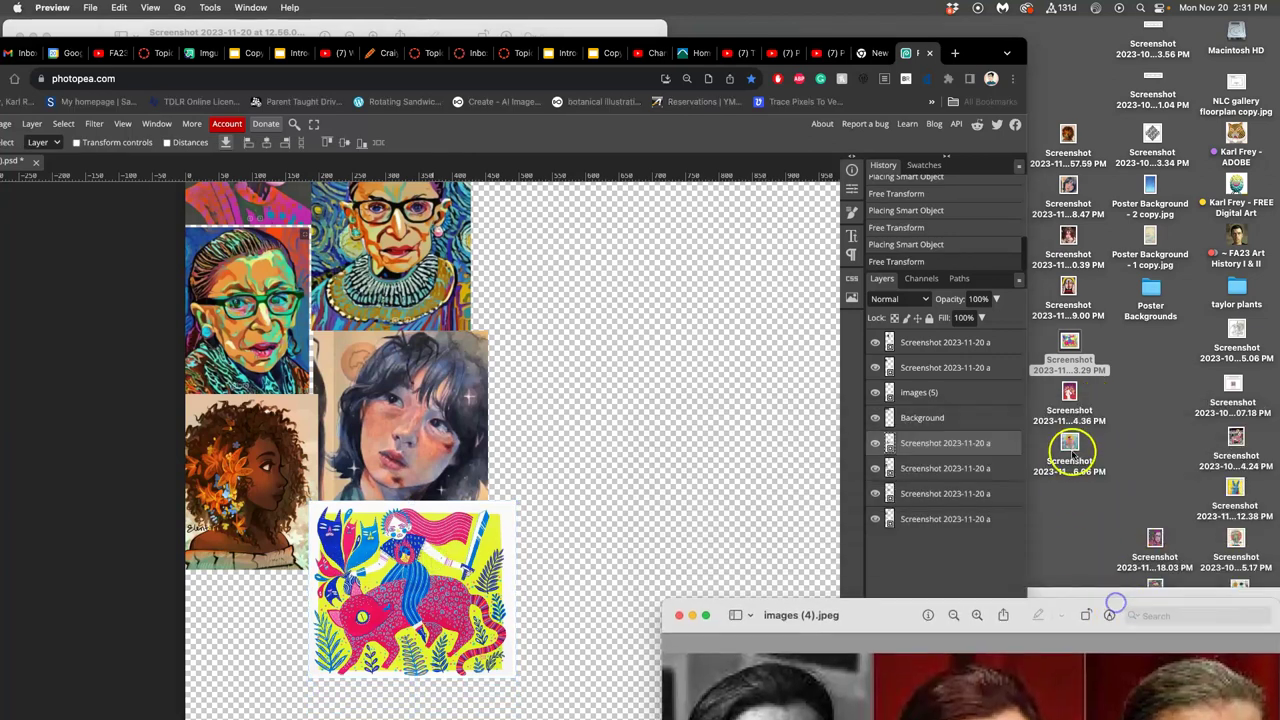
Place the haloed pink-haired woman painting at 50.4% bottom-left beside the tiger.
drag(1066, 437, 433, 487)
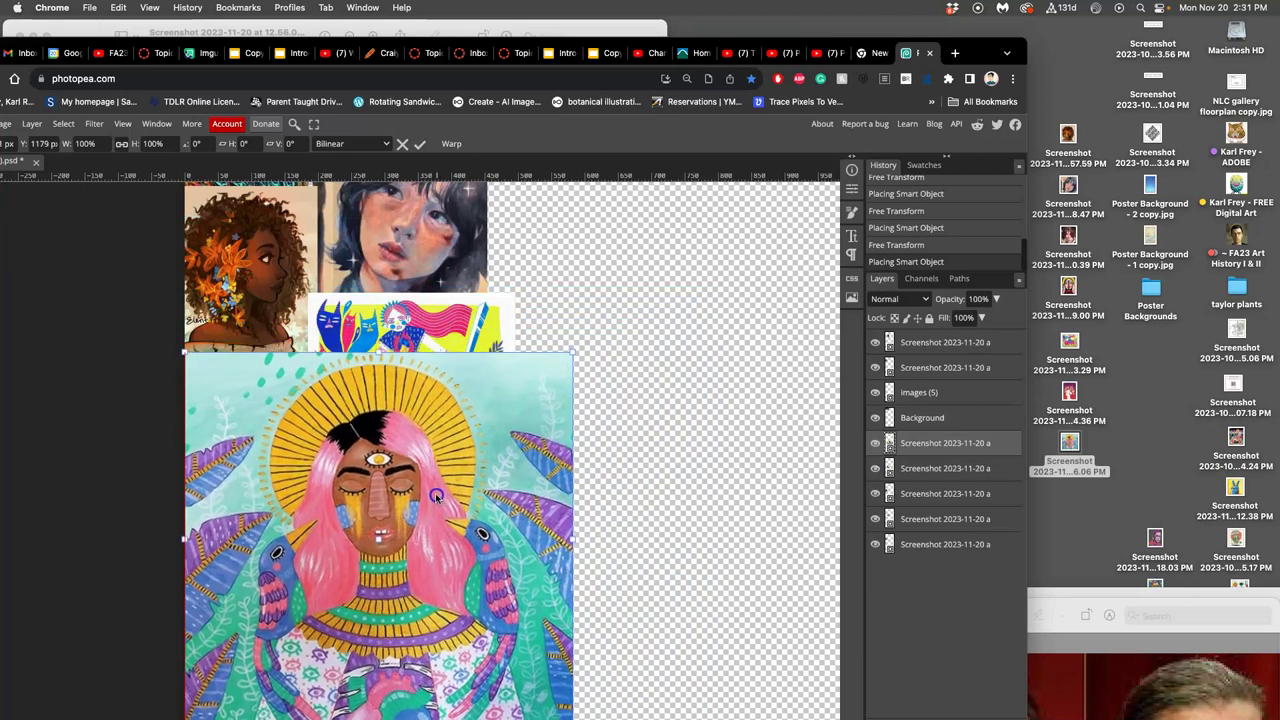
drag(565, 350, 289, 443)
drag(334, 585, 395, 457)
key(Return)
scroll(393, 457, up, 10)
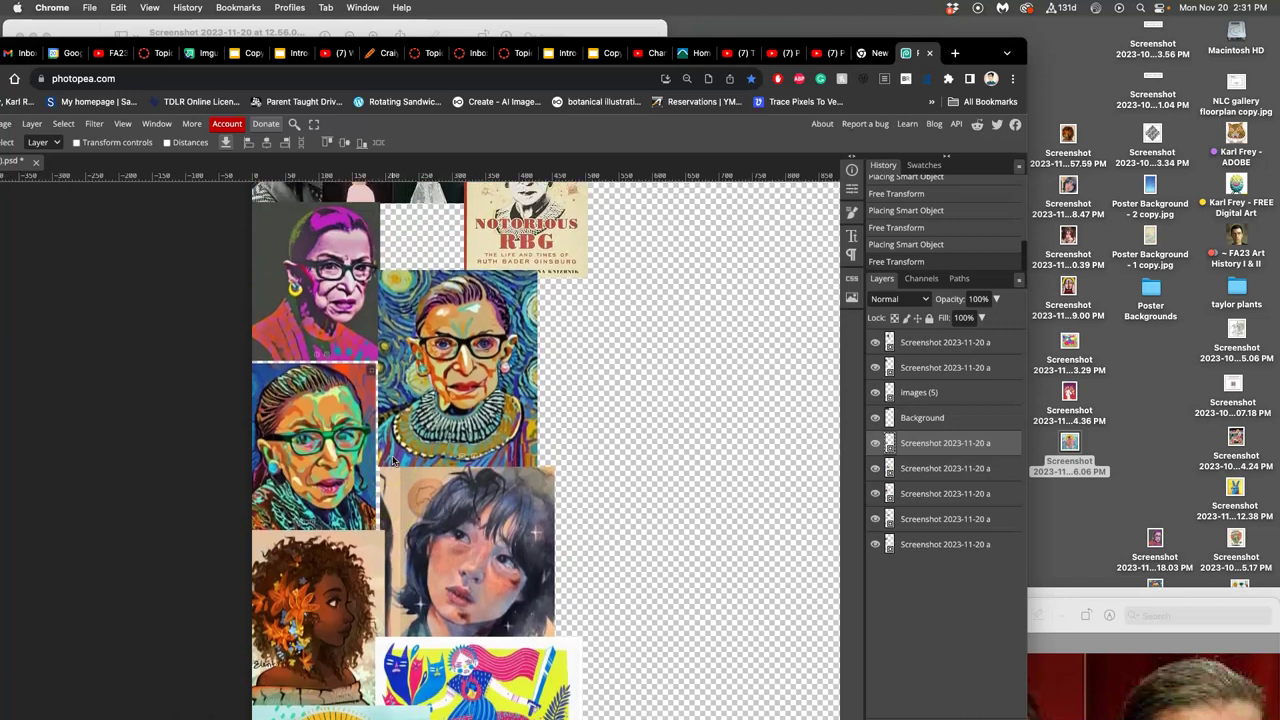
scroll(392, 459, down, 4)
scroll(393, 458, down, 5)
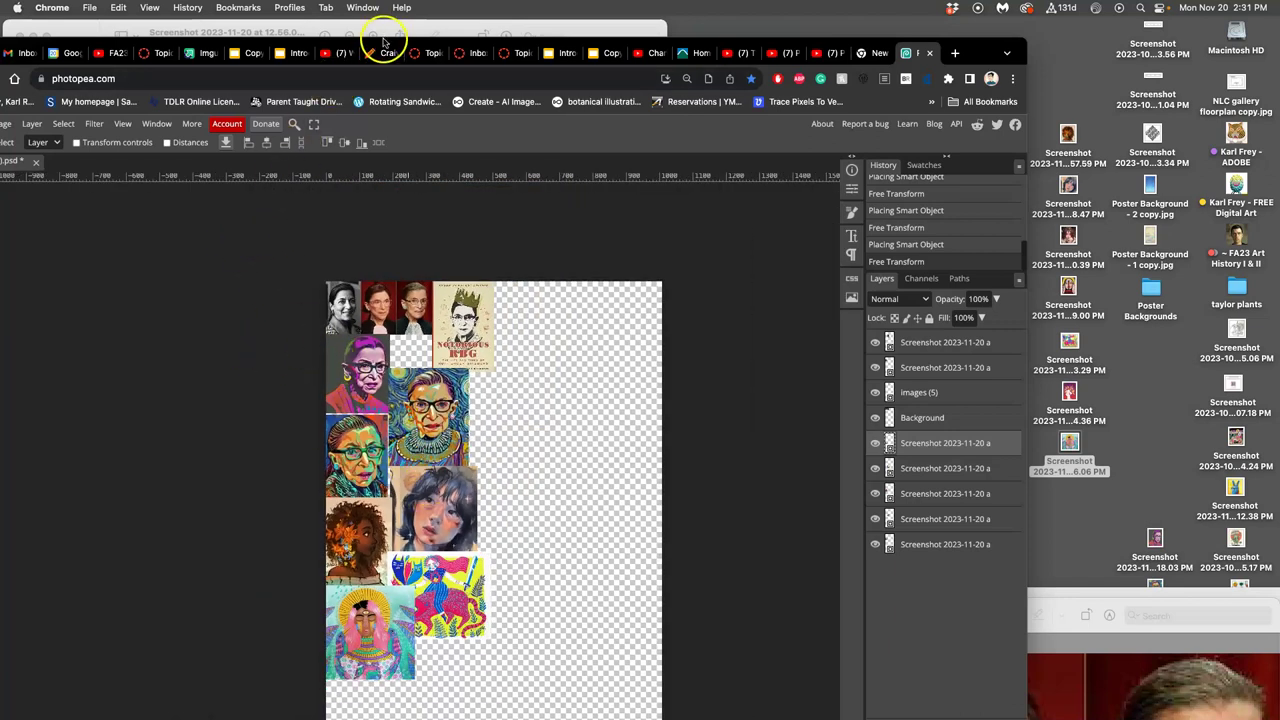
Crop the canvas to the collage's edges, removing the empty right and bottom space.
drag(385, 40, 575, 30)
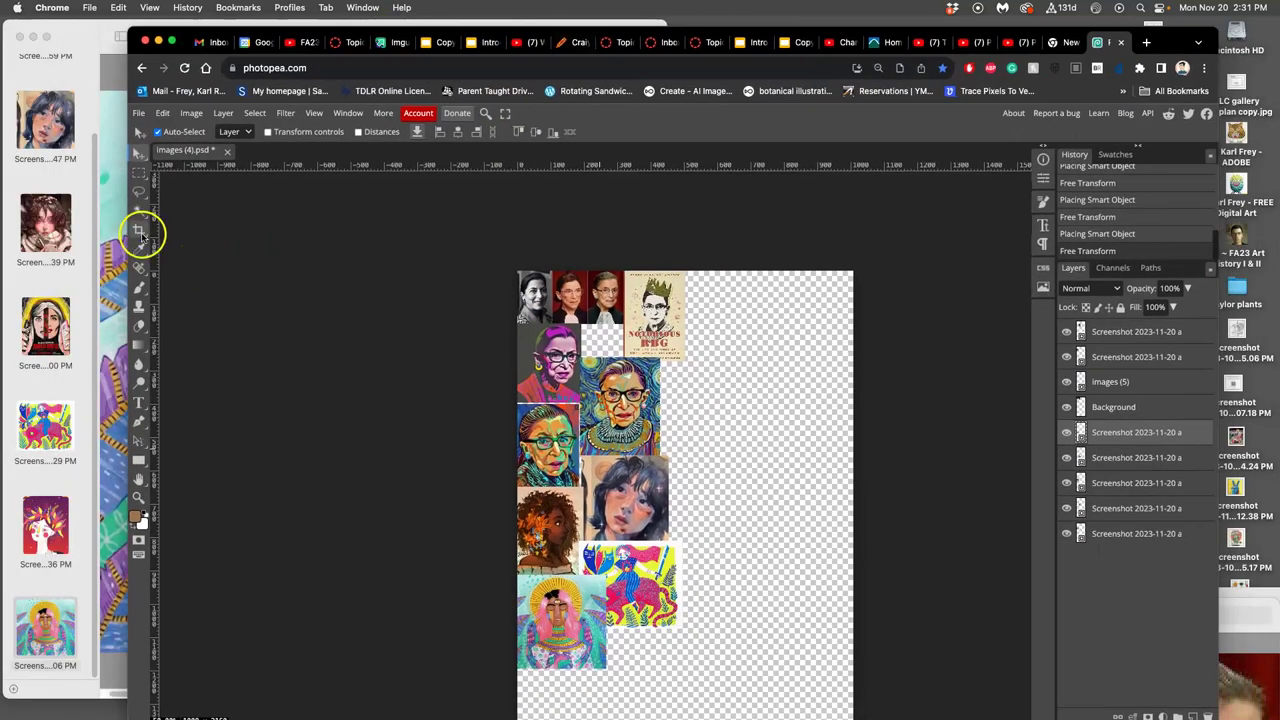
click(140, 232)
scroll(871, 609, down, 5)
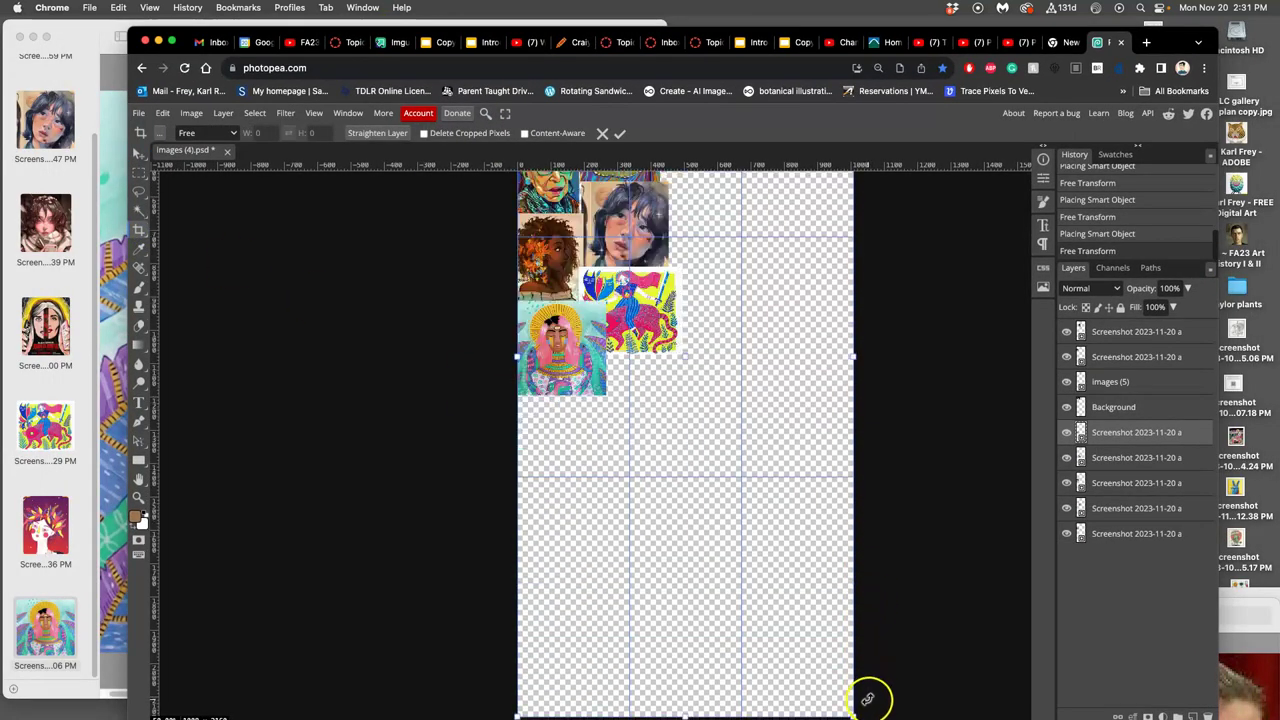
drag(852, 713, 676, 394)
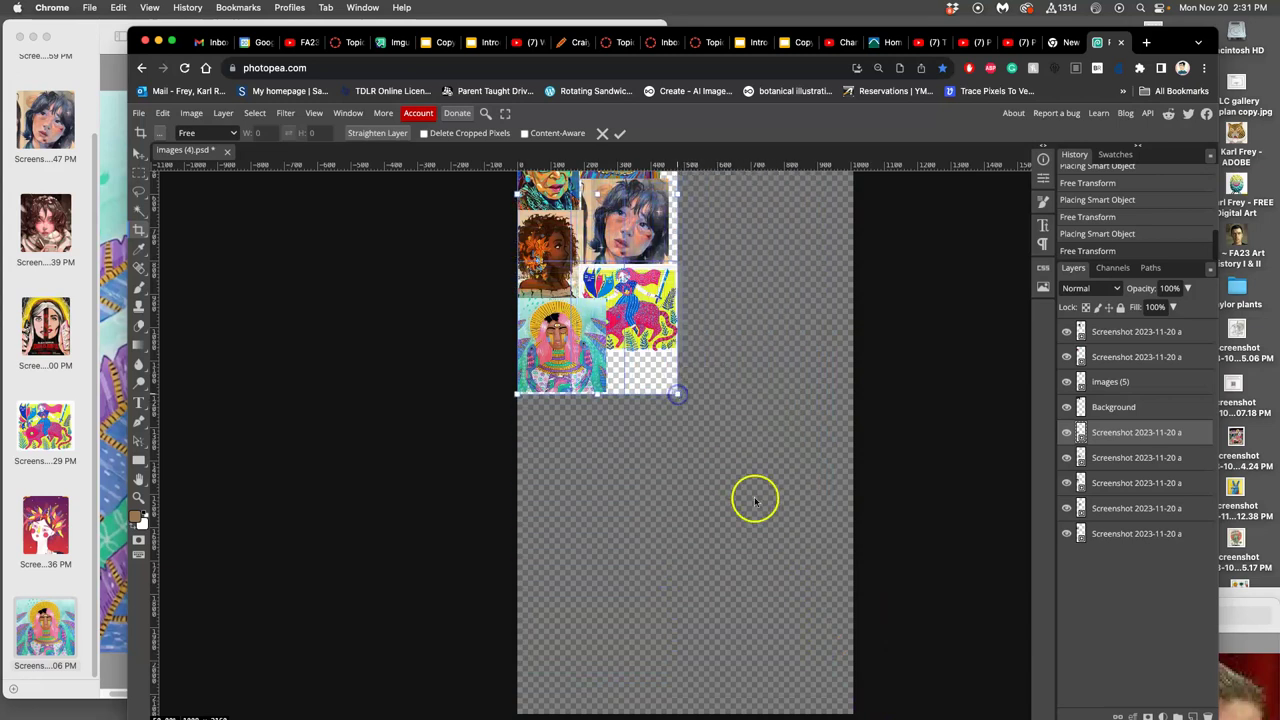
scroll(758, 513, up, 5)
key(Return)
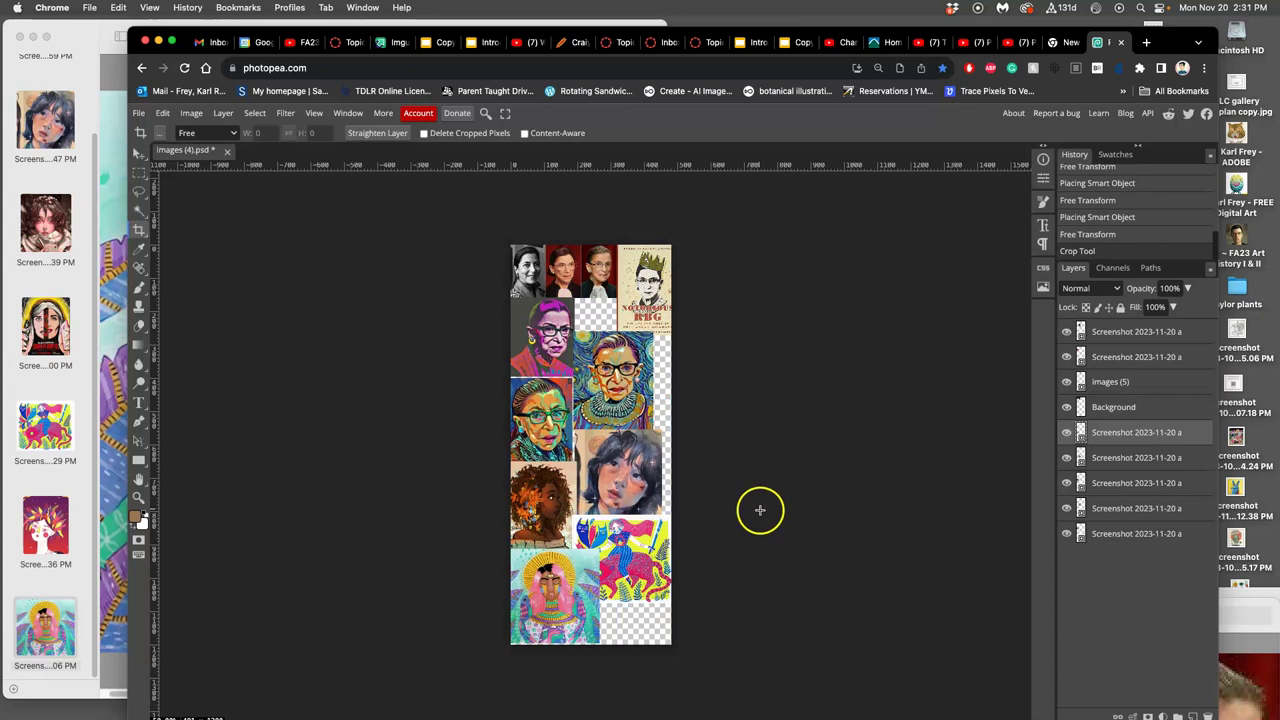
Start a JPG export of the cropped collage from the File menu.
click(140, 114)
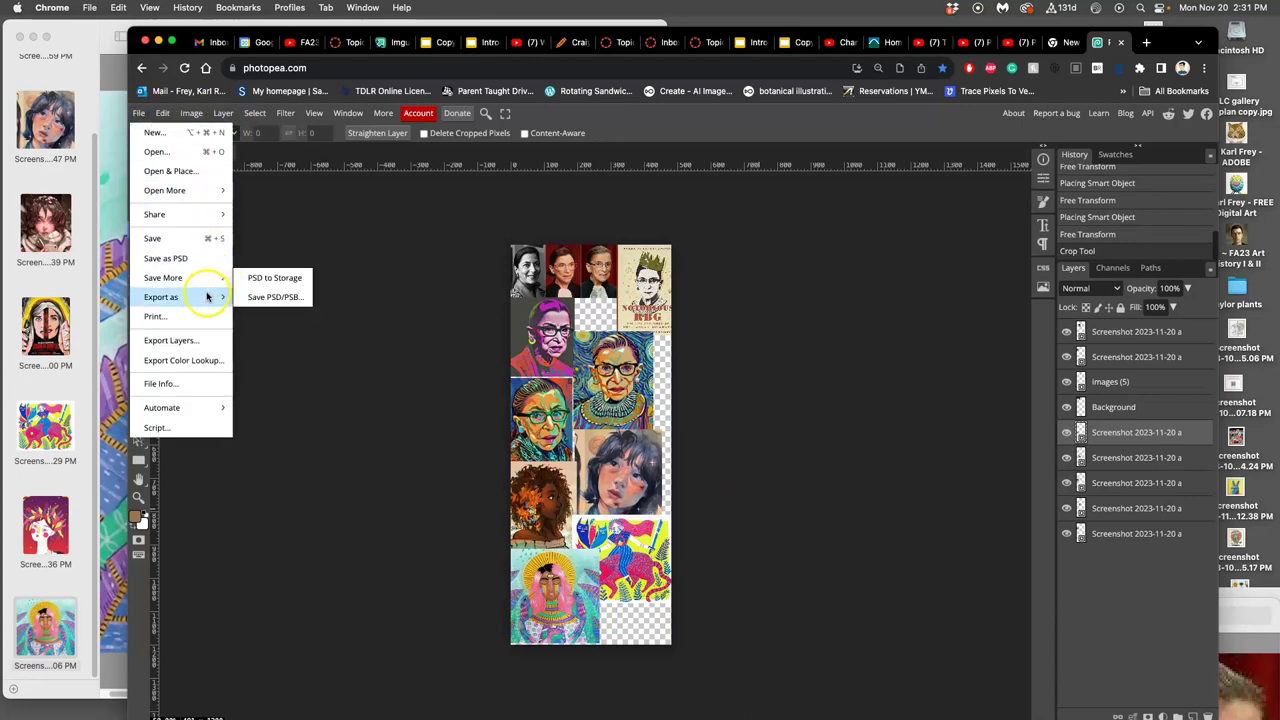
mouse_move(206, 296)
click(262, 316)
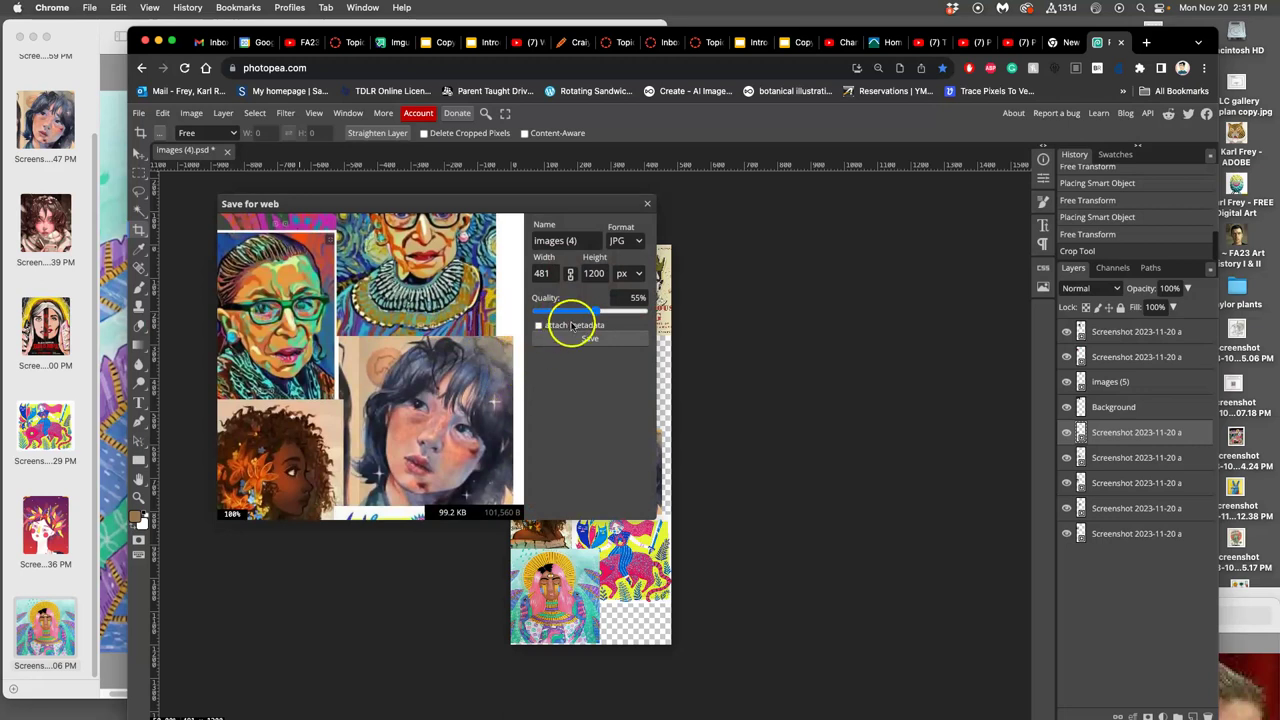
Give the export a new file name and save the 481 × 1200 px JPG at 55% quality.
drag(588, 244, 506, 243)
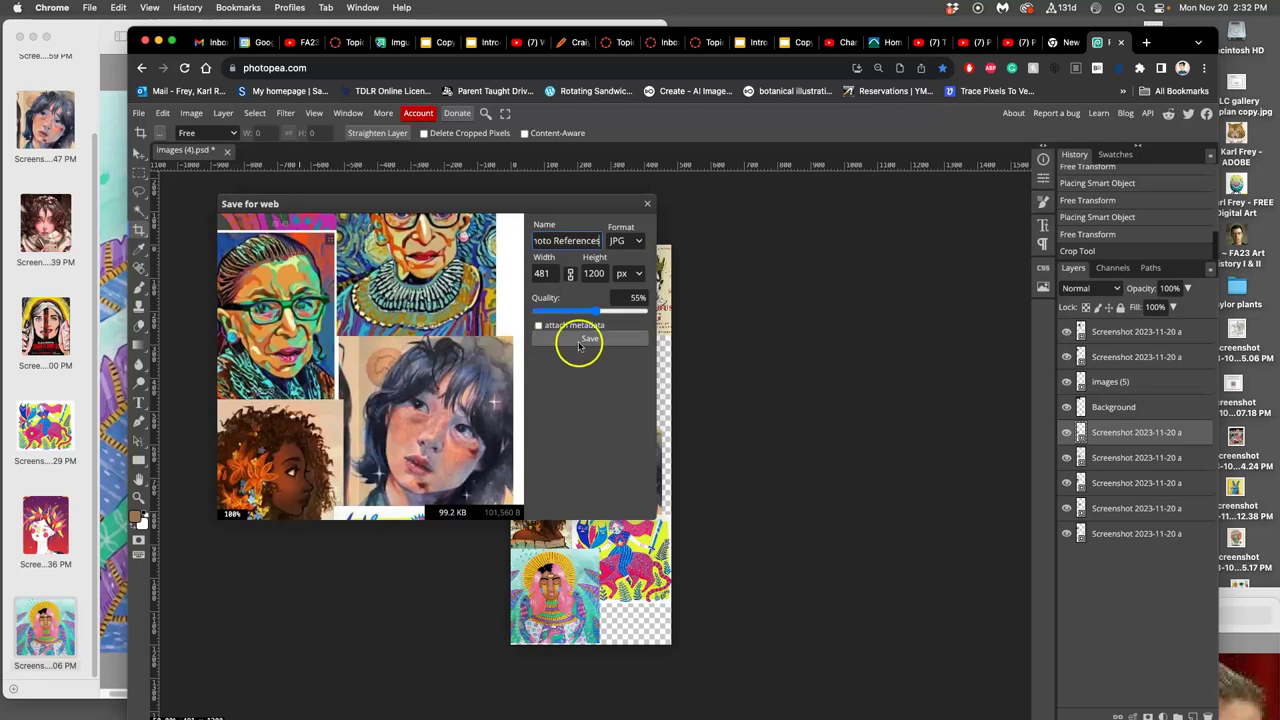
right_click(581, 343)
click(568, 339)
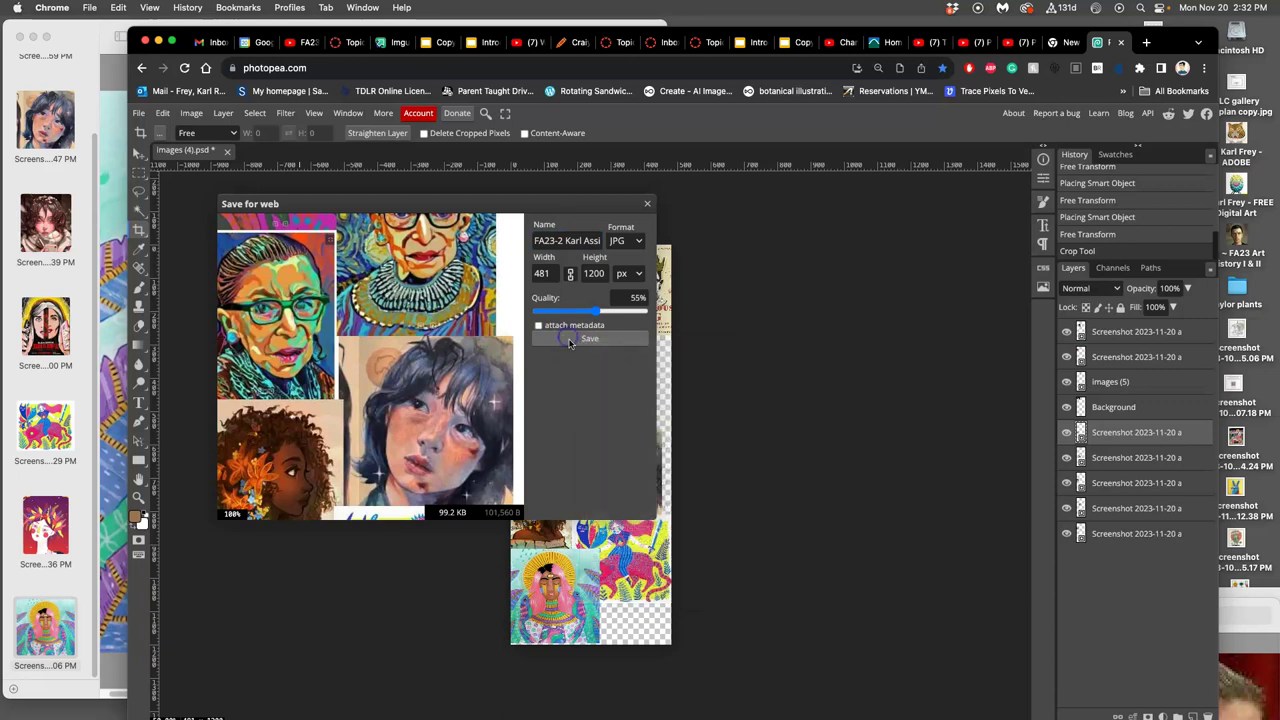
click(570, 339)
click(680, 207)
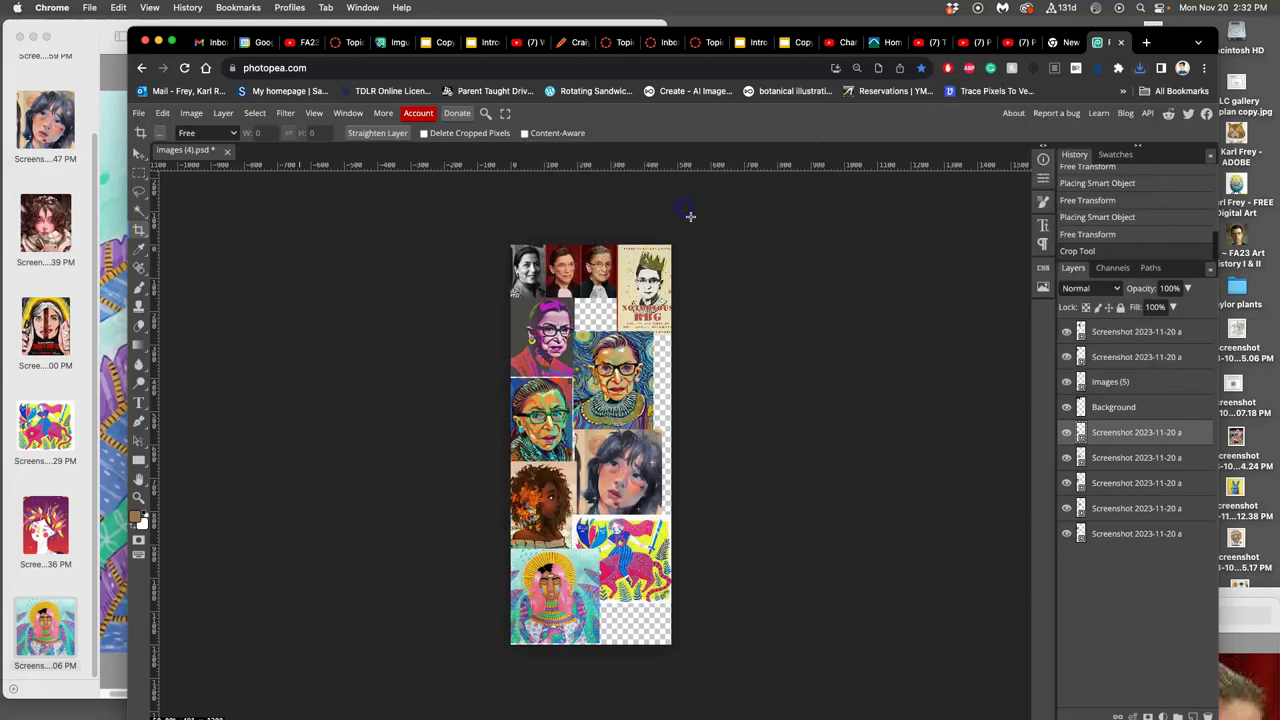
Go to the Canvas discussion and begin a reply labelled as the instructor example.
drag(437, 33, 325, 36)
click(240, 46)
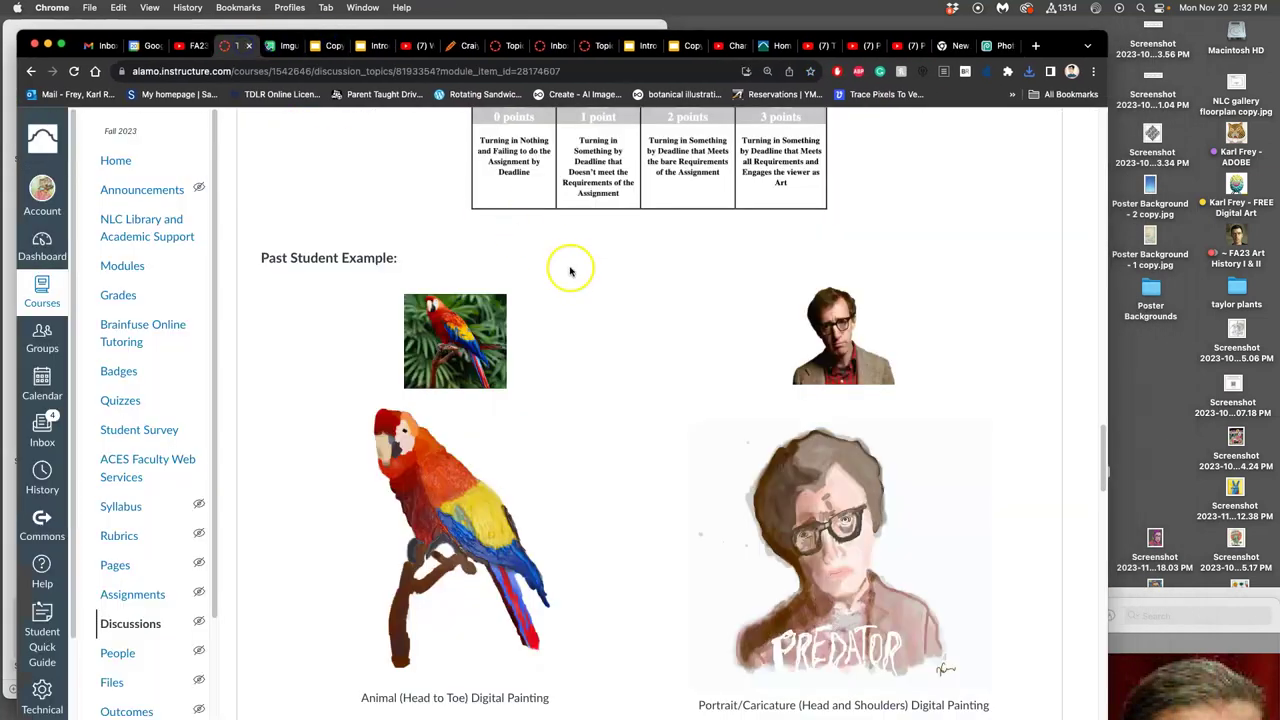
scroll(572, 276, down, 10)
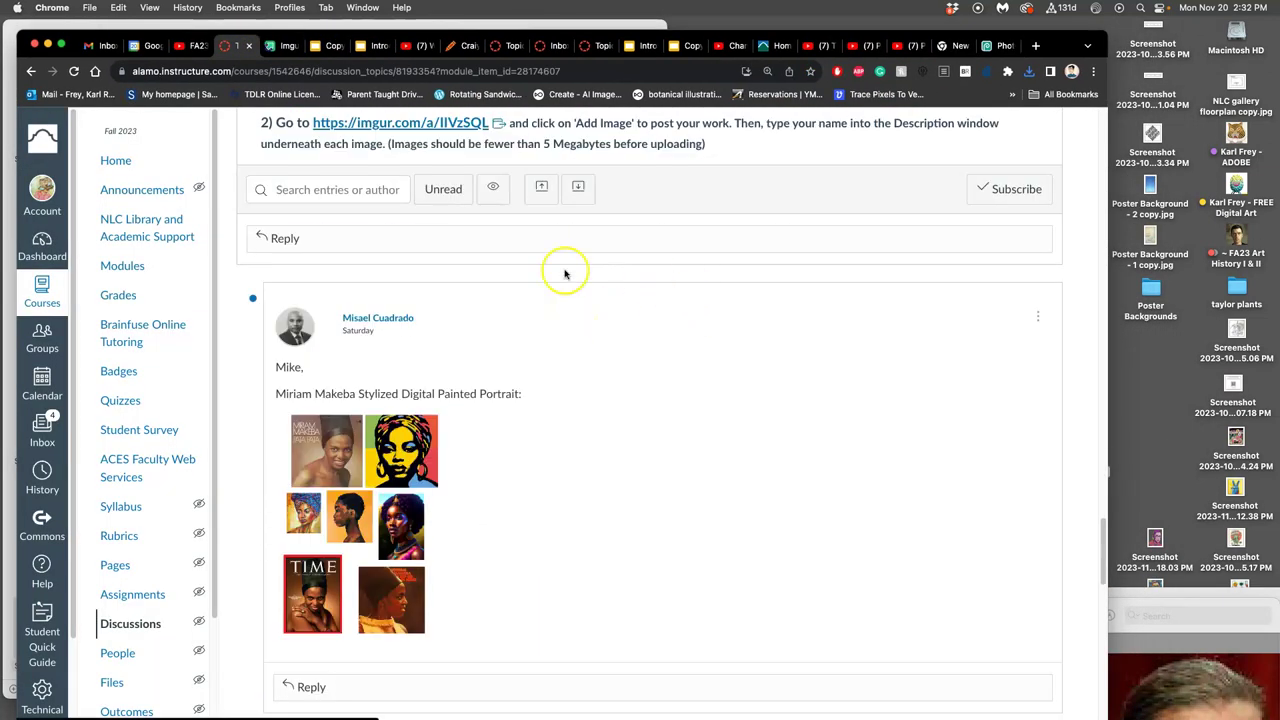
click(443, 240)
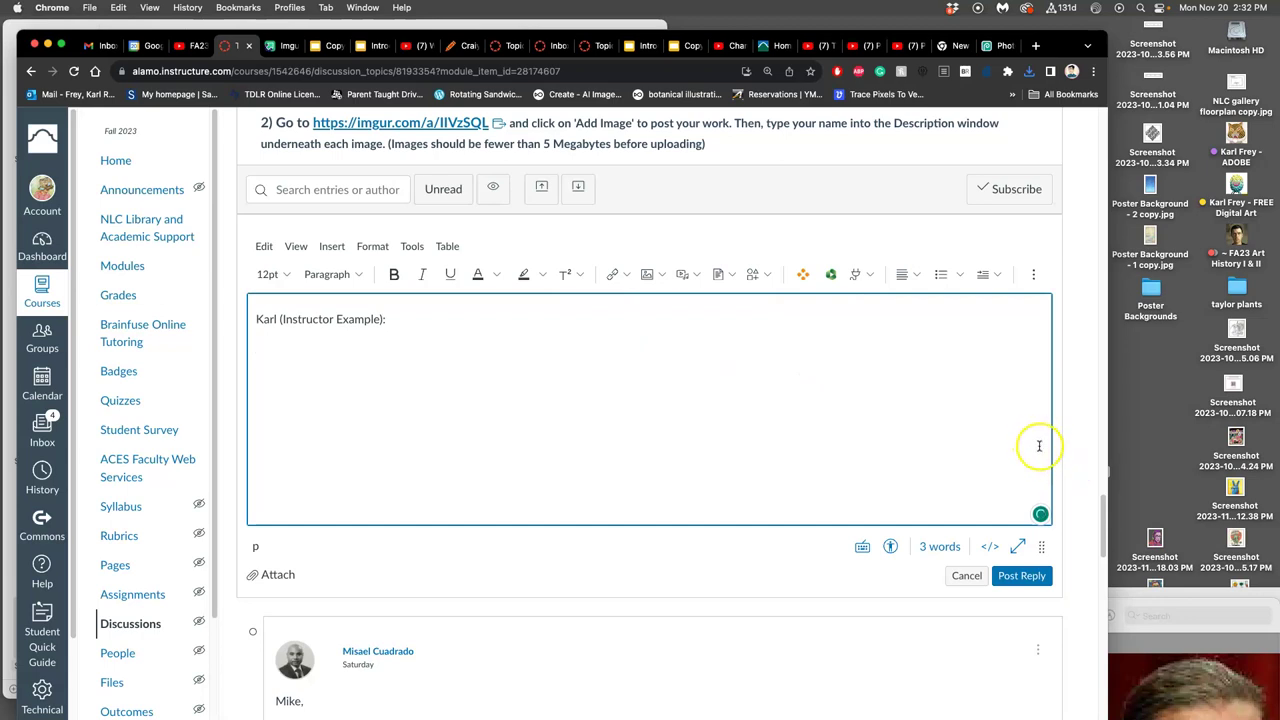
Insert the exported collage JPG from Downloads into the reply, shrink it, and post the reply.
click(12, 450)
drag(90, 220, 446, 388)
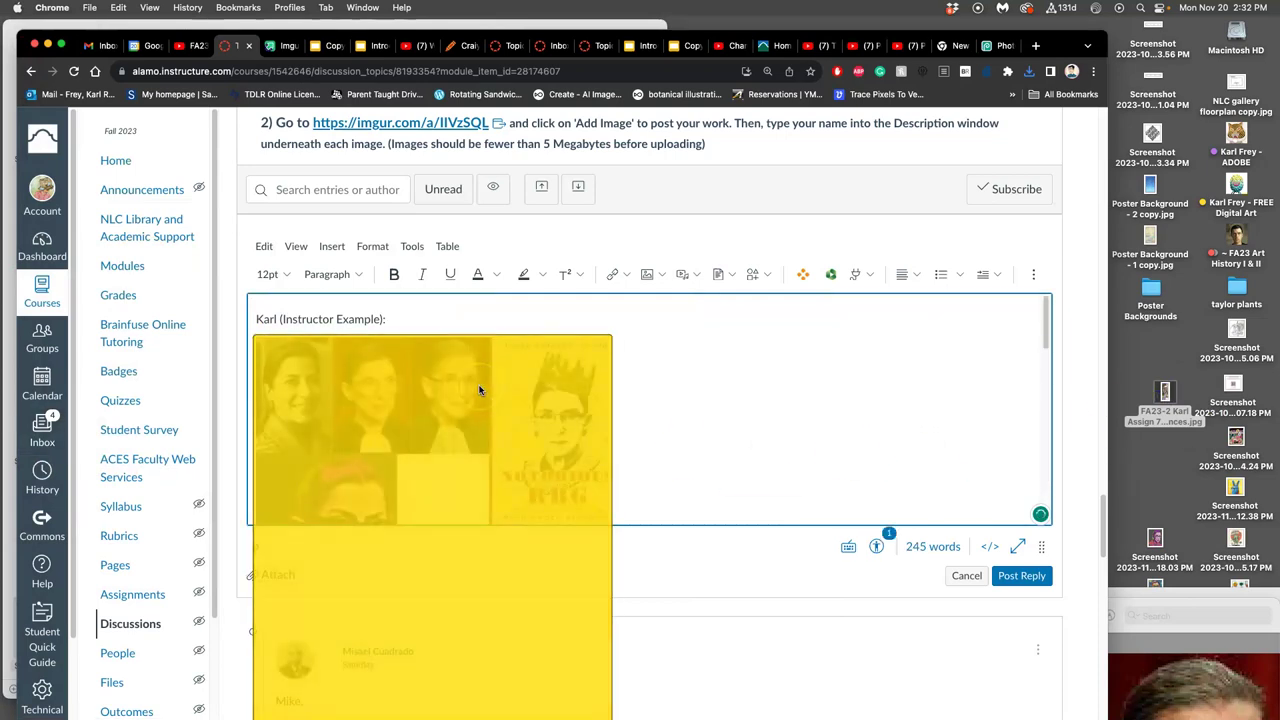
drag(609, 335, 479, 349)
scroll(556, 401, down, 5)
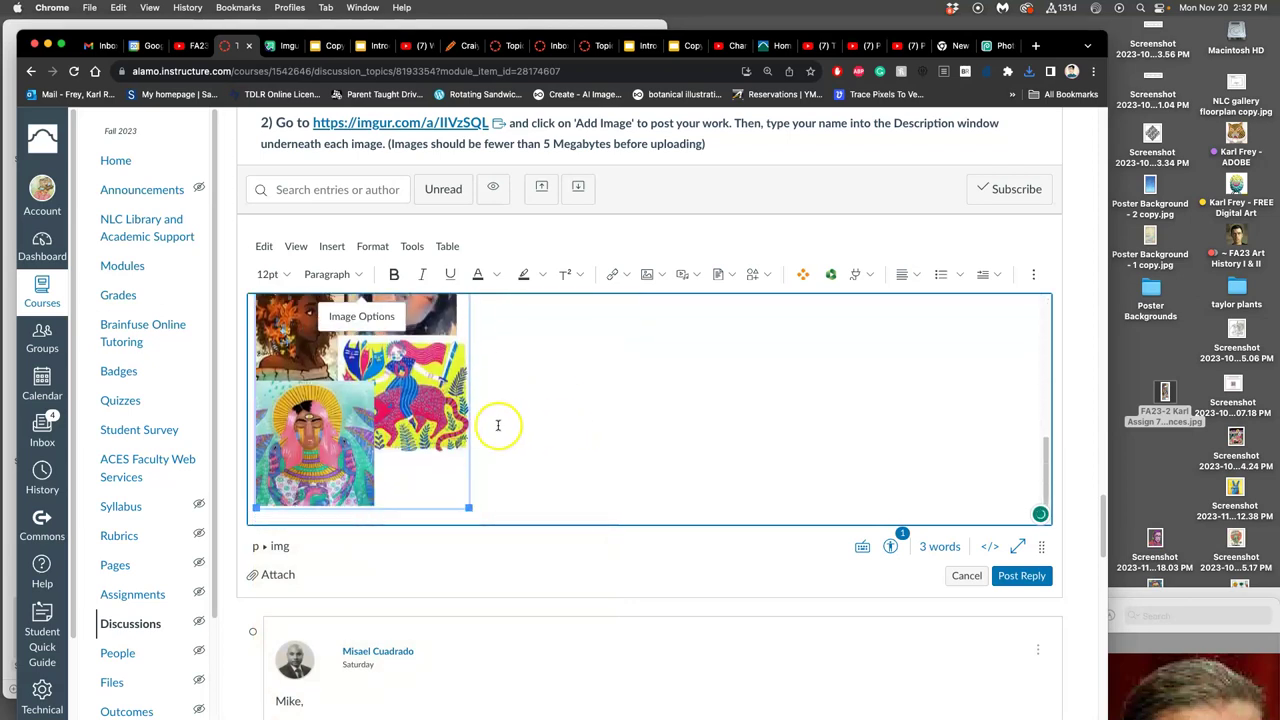
click(1016, 575)
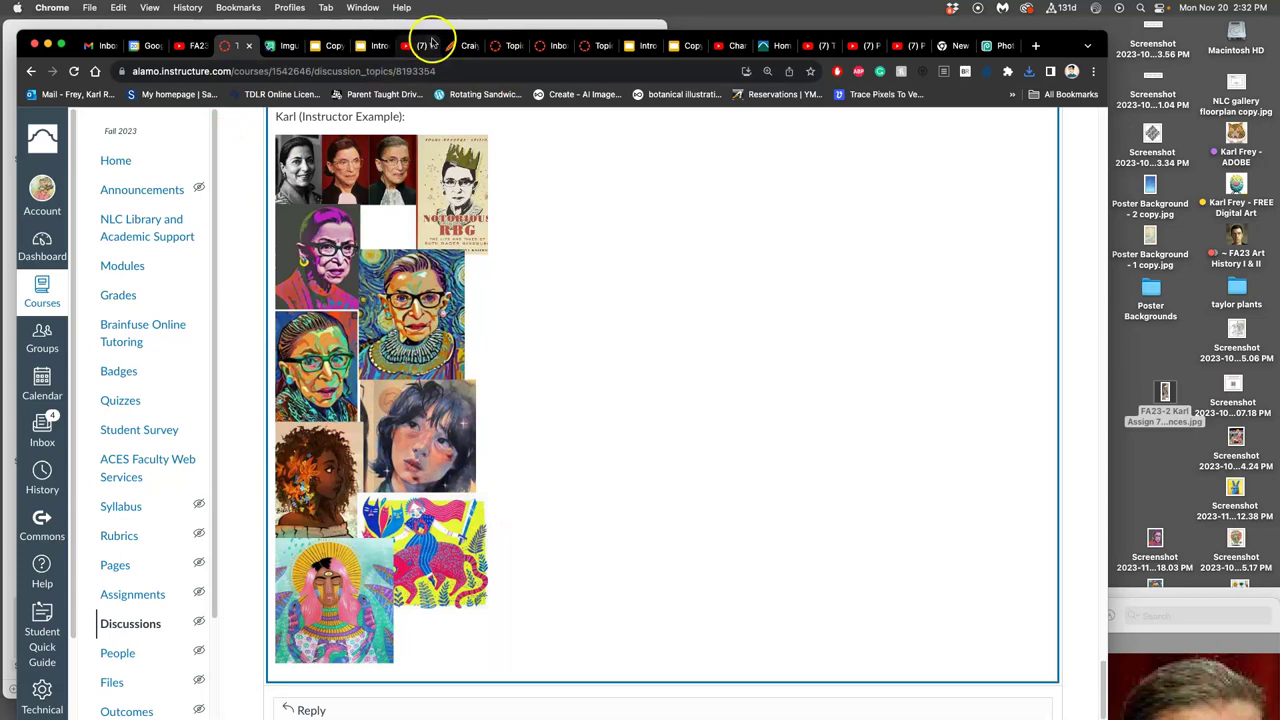
drag(430, 42, 436, 70)
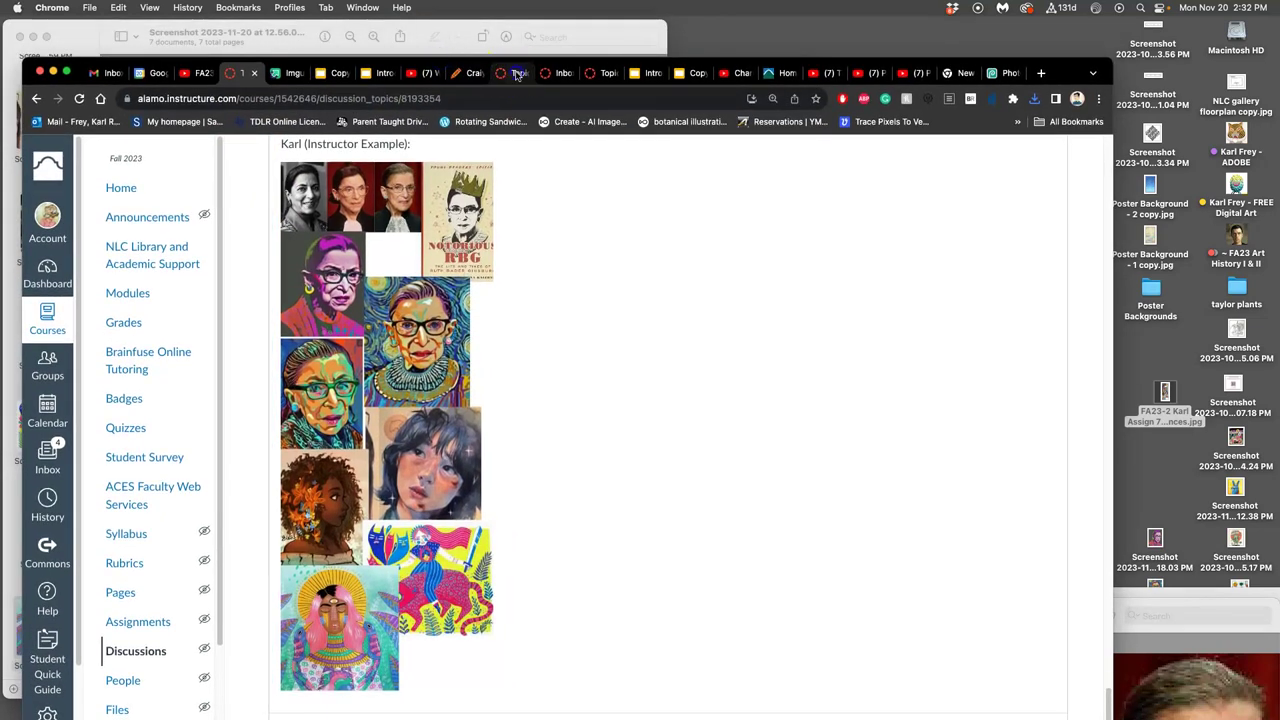
Open the other discussion and zoom in to inspect last term's cat collage example.
click(517, 73)
scroll(595, 344, up, 3)
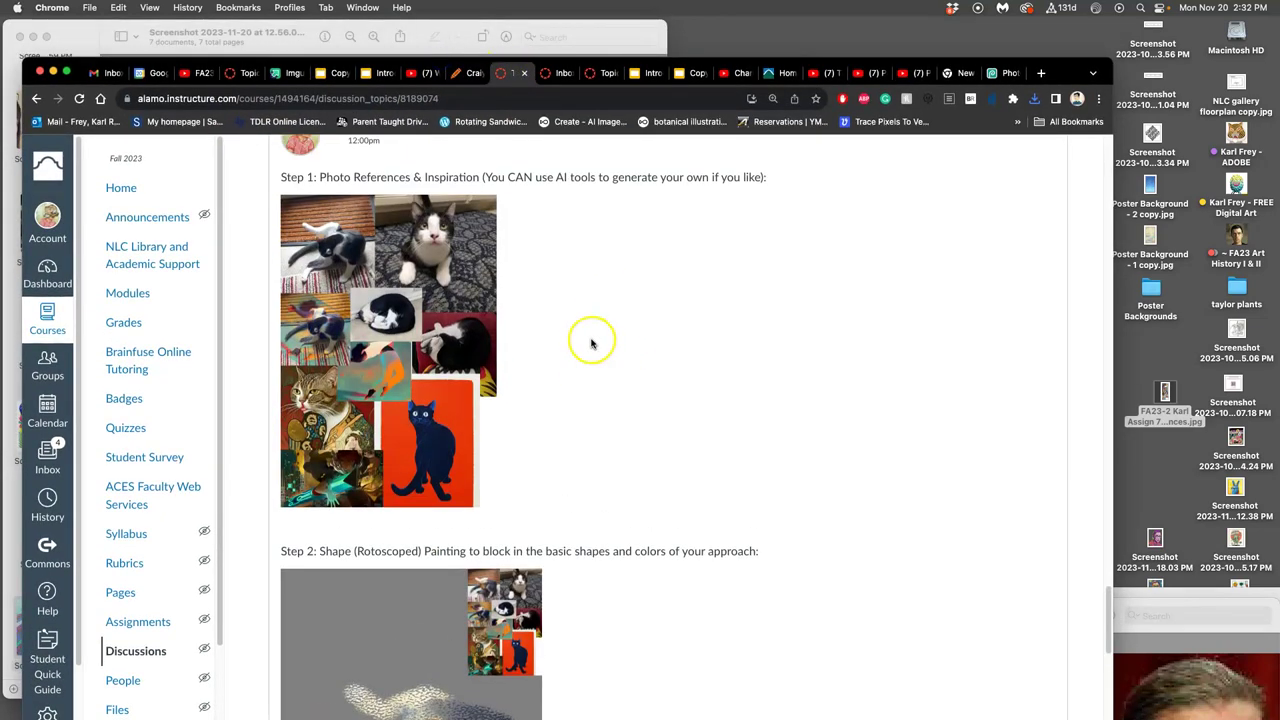
key(super+equal)
key(super+equal)
key(super+equal)
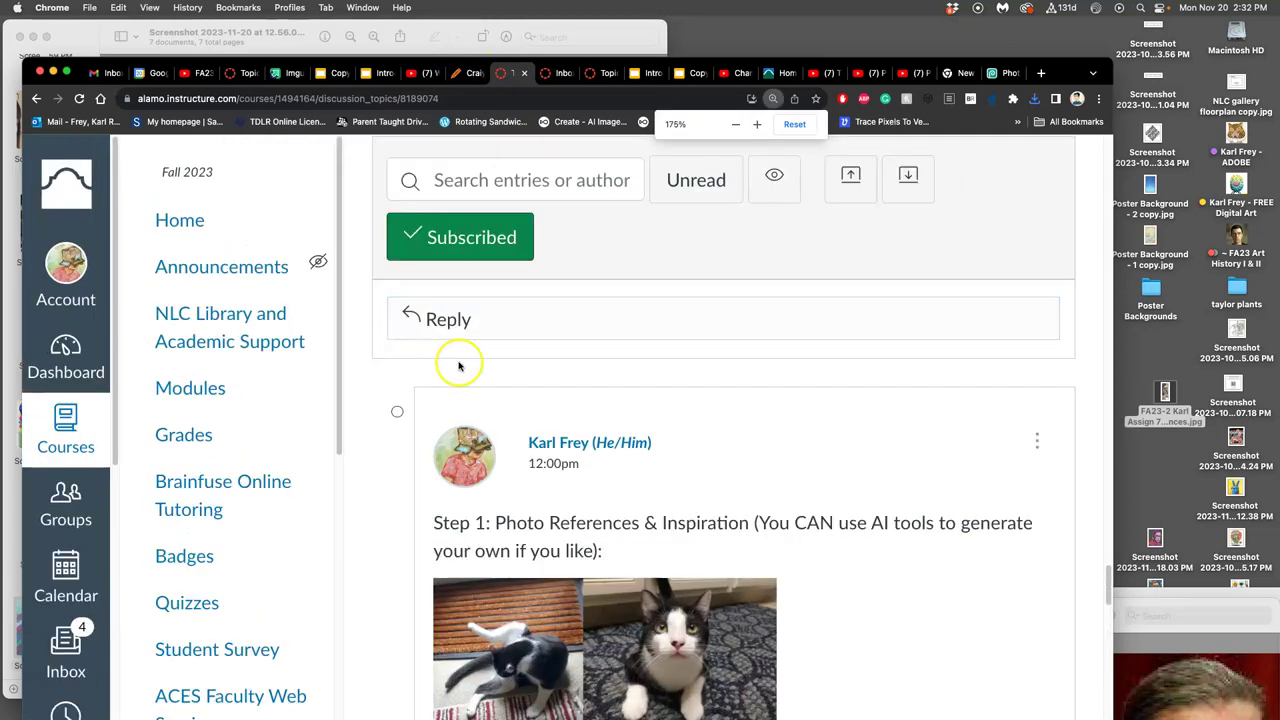
scroll(610, 422, down, 3)
scroll(580, 380, down, 1)
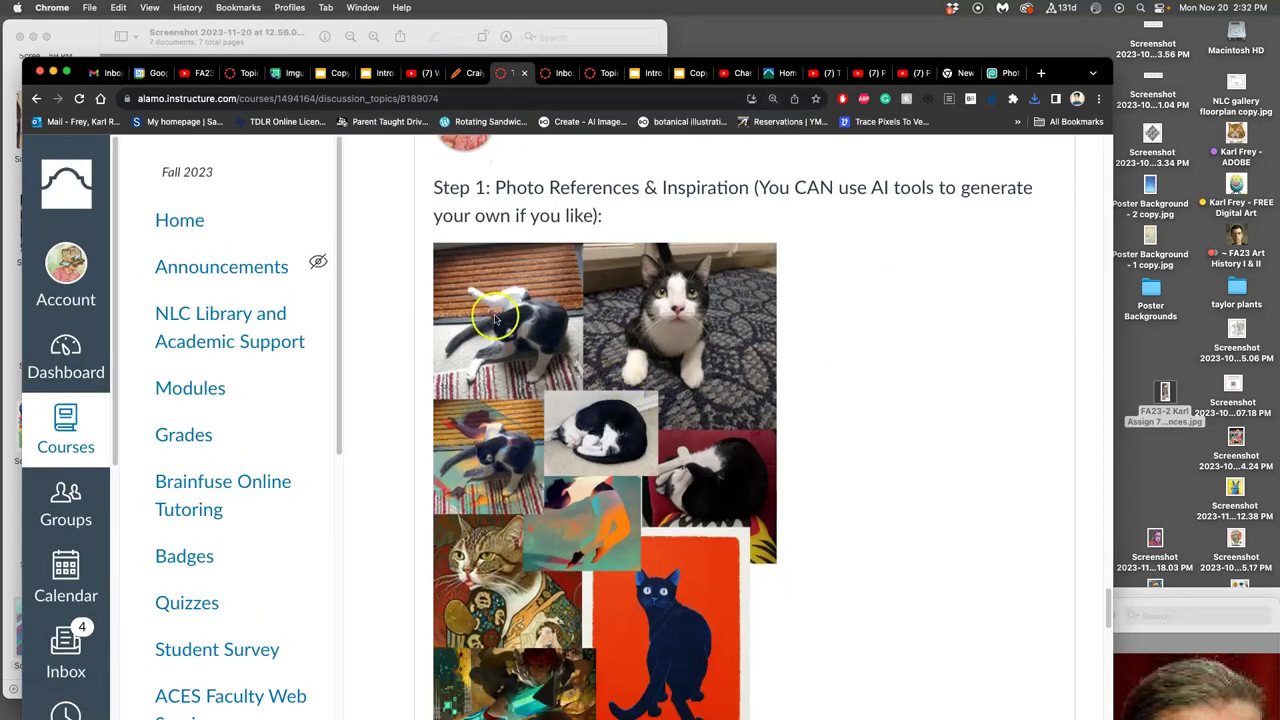
scroll(510, 326, down, 1)
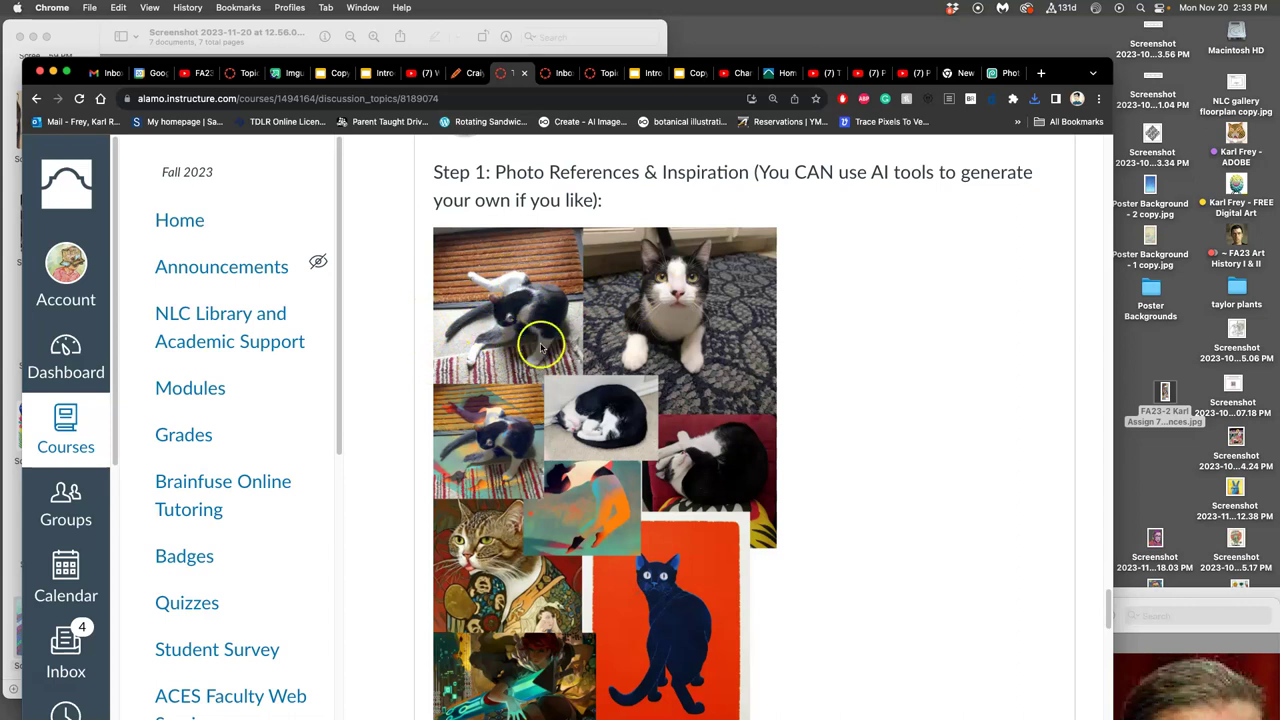
scroll(627, 402, down, 1)
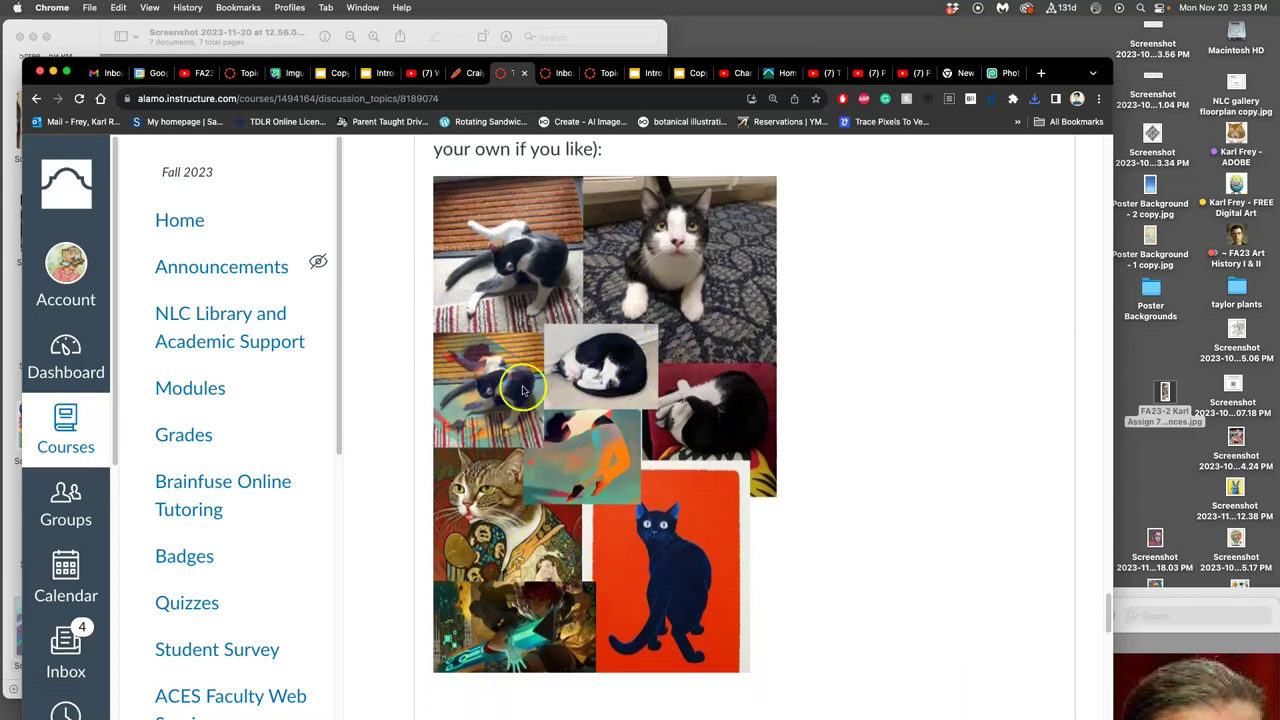
key(super+equal)
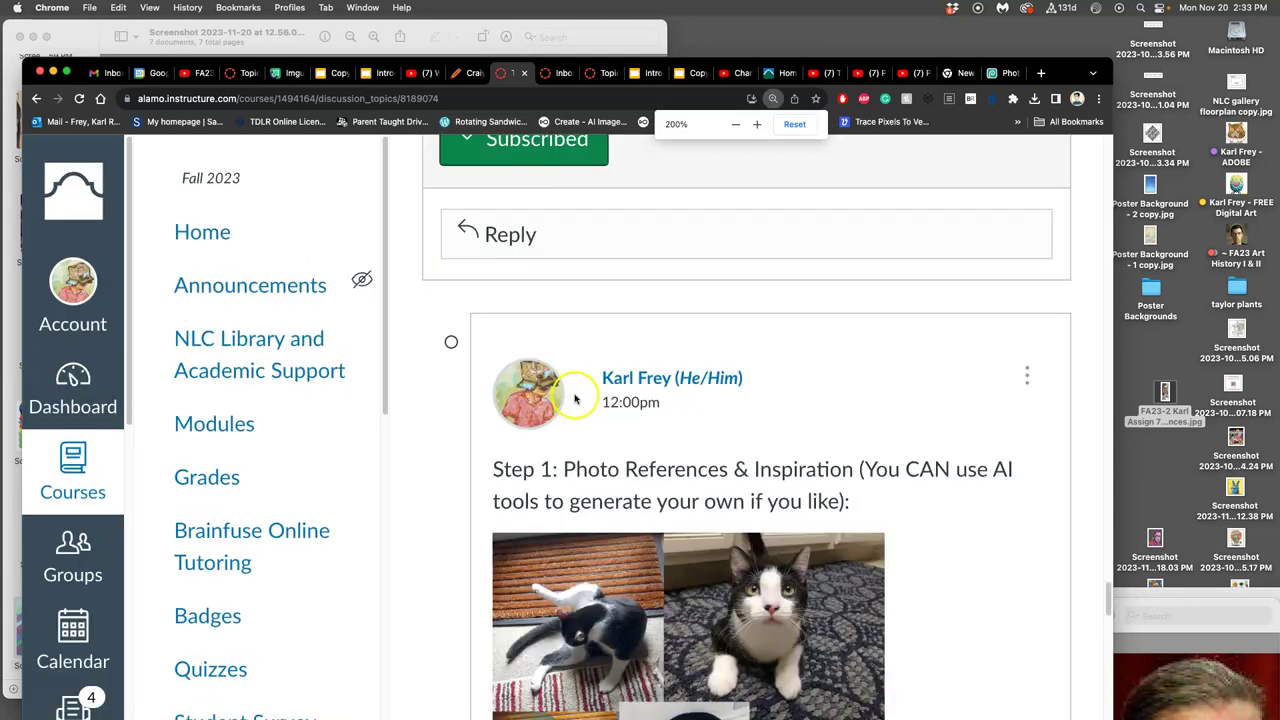
key(super+equal)
scroll(570, 395, down, 5)
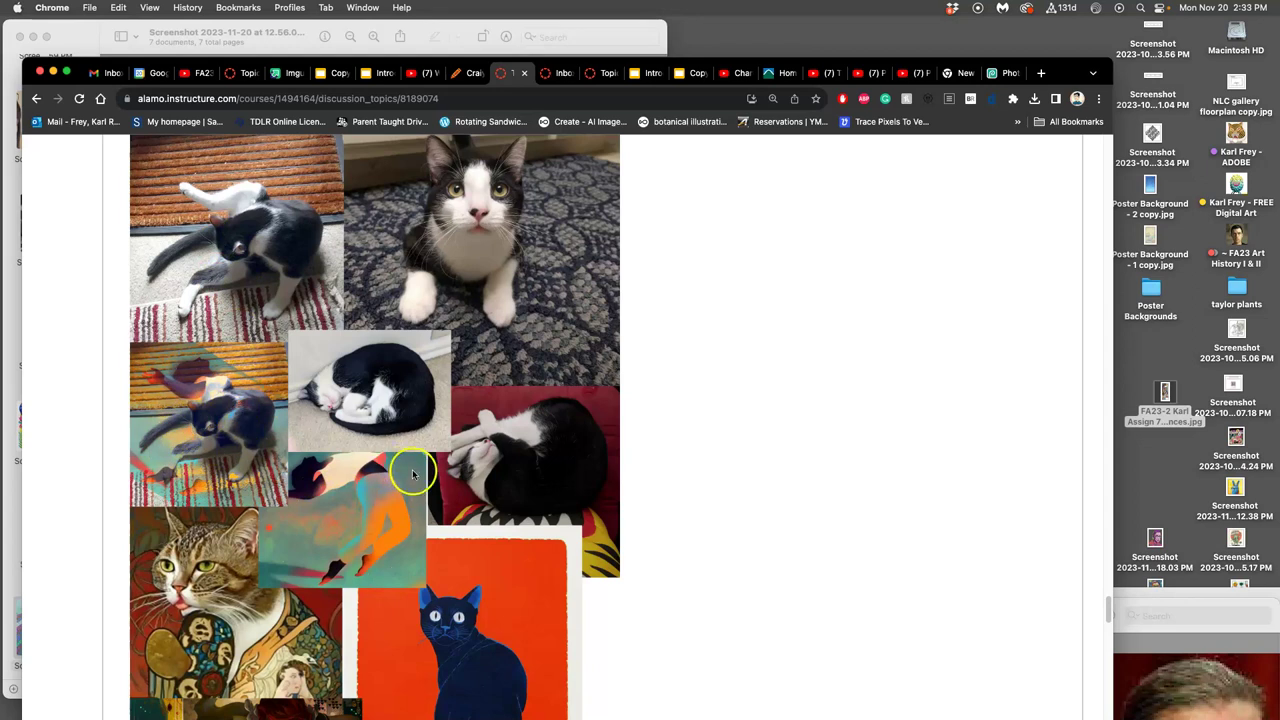
Zoom back to normal size and return to the discussion showing the posted RBG collage.
key(super+minus)
key(super+minus)
key(super+minus)
key(super+minus)
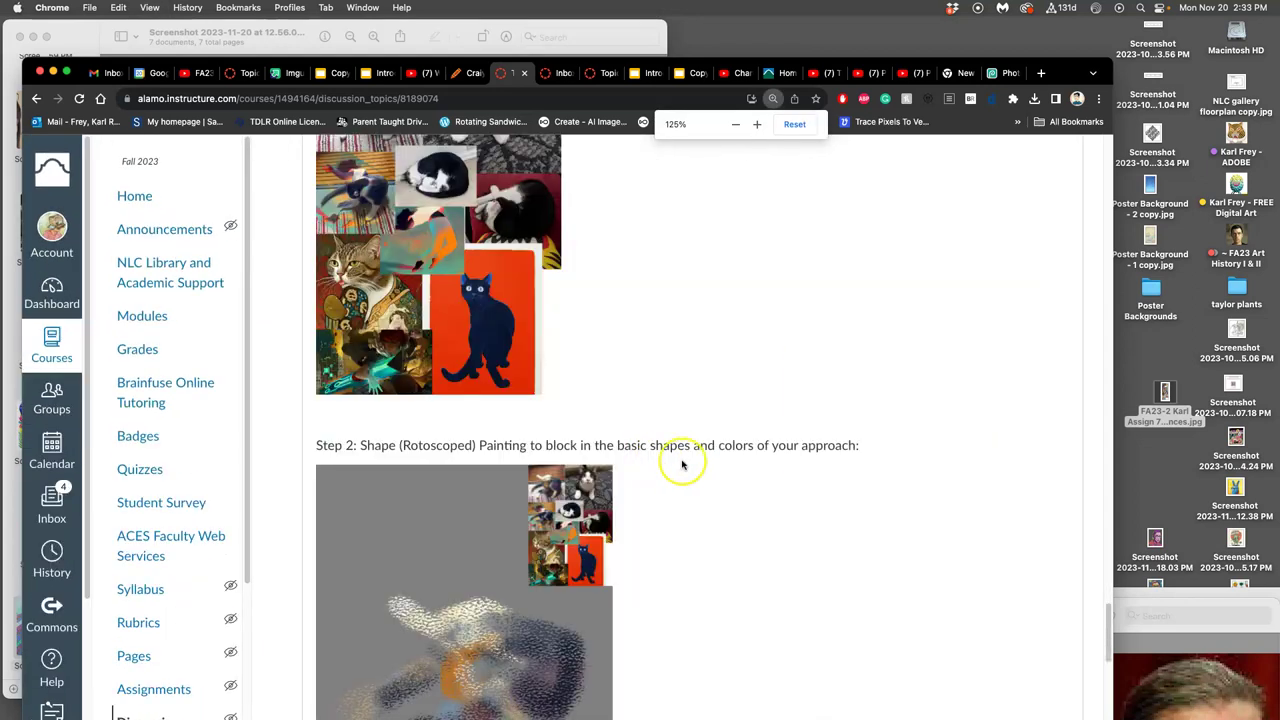
scroll(687, 462, down, 1)
scroll(687, 462, down, 3)
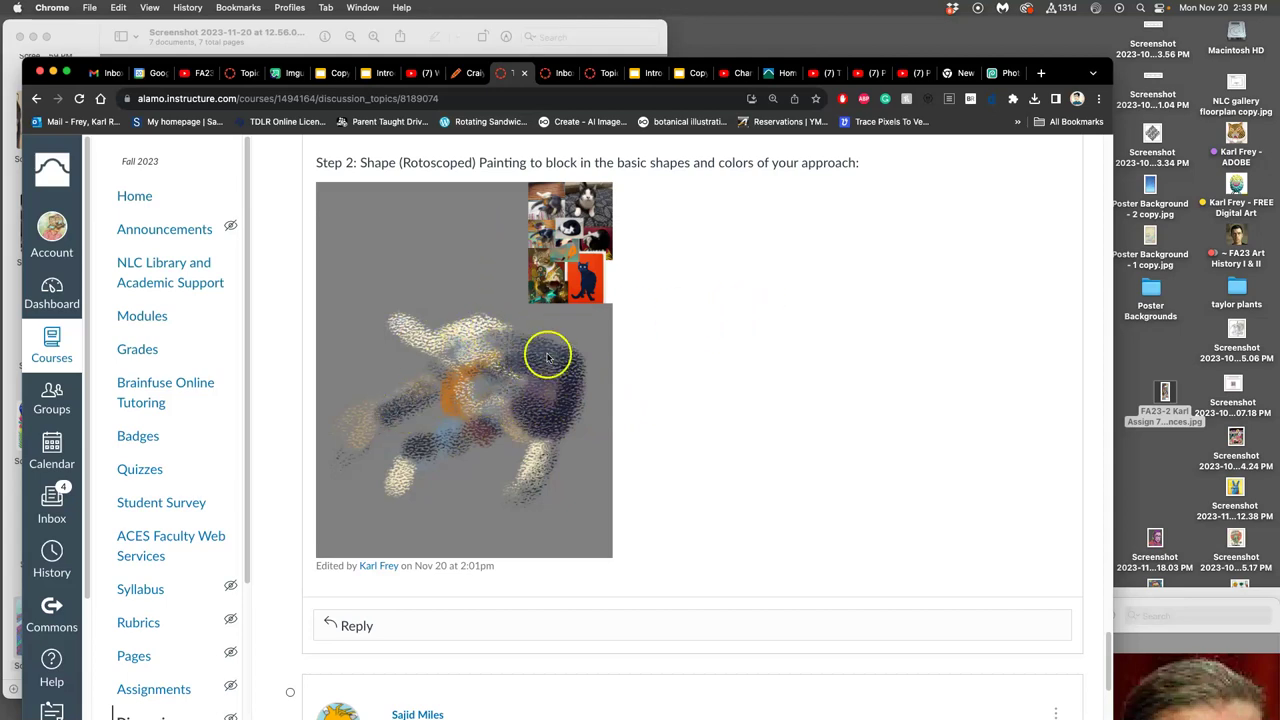
scroll(749, 328, up, 1)
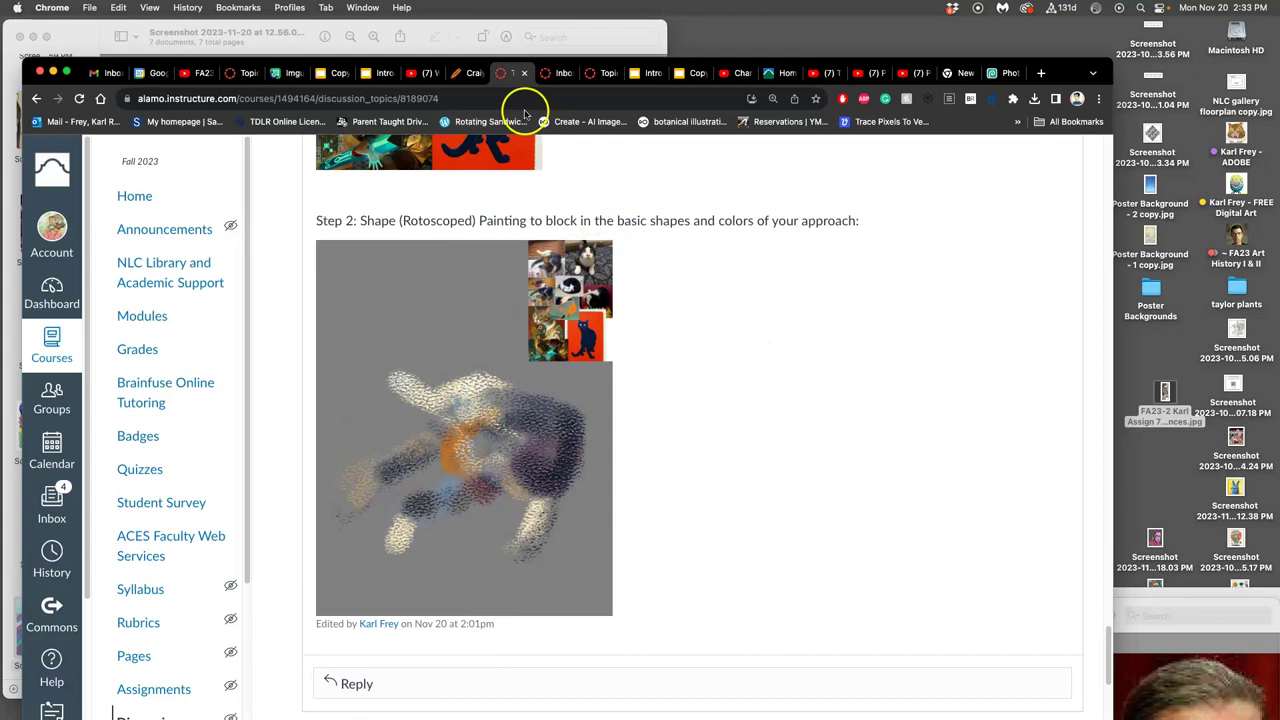
click(246, 77)
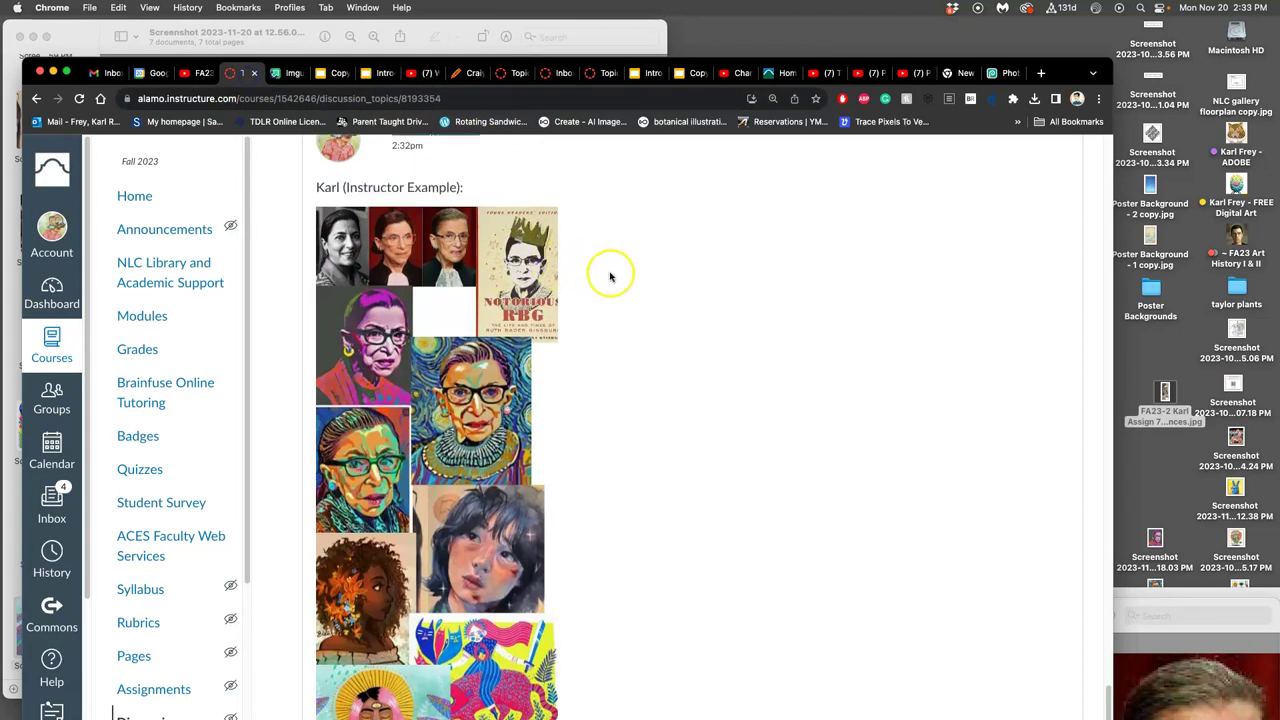
scroll(612, 276, down, 5)
scroll(612, 276, up, 3)
Close the images (4).psd collage document without saving it.
click(1005, 73)
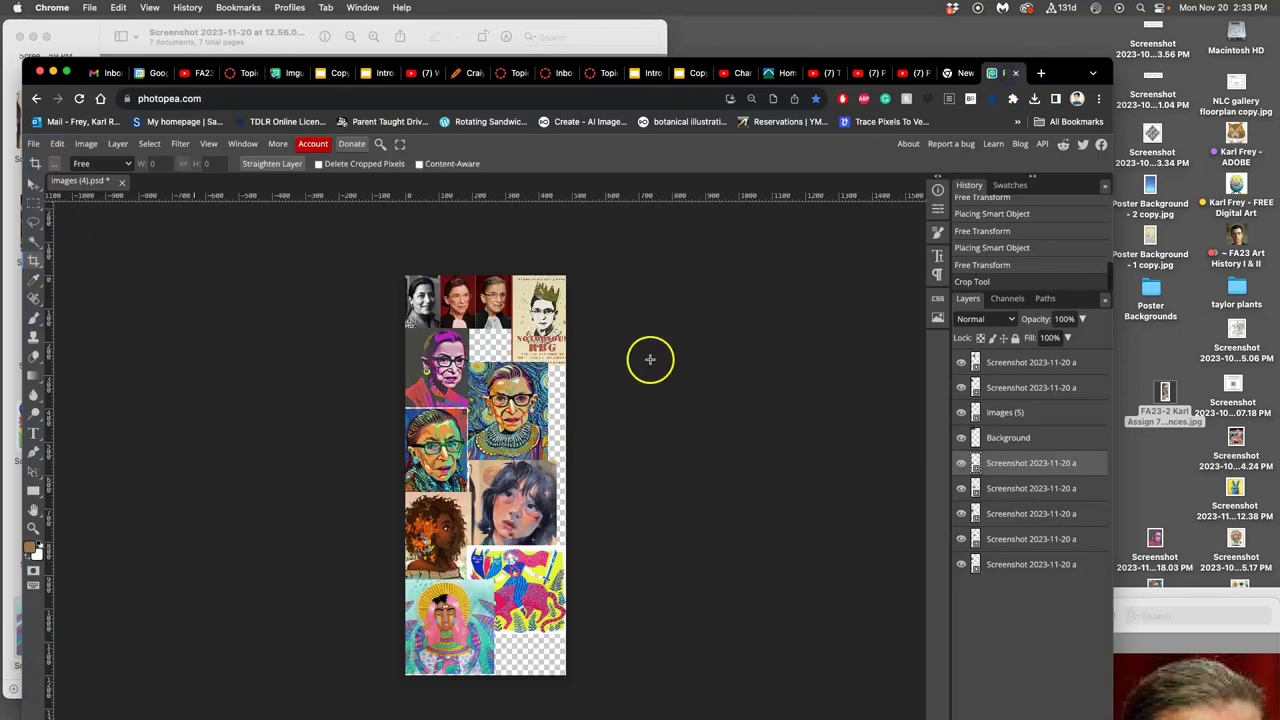
key(super+minus)
key(super+minus)
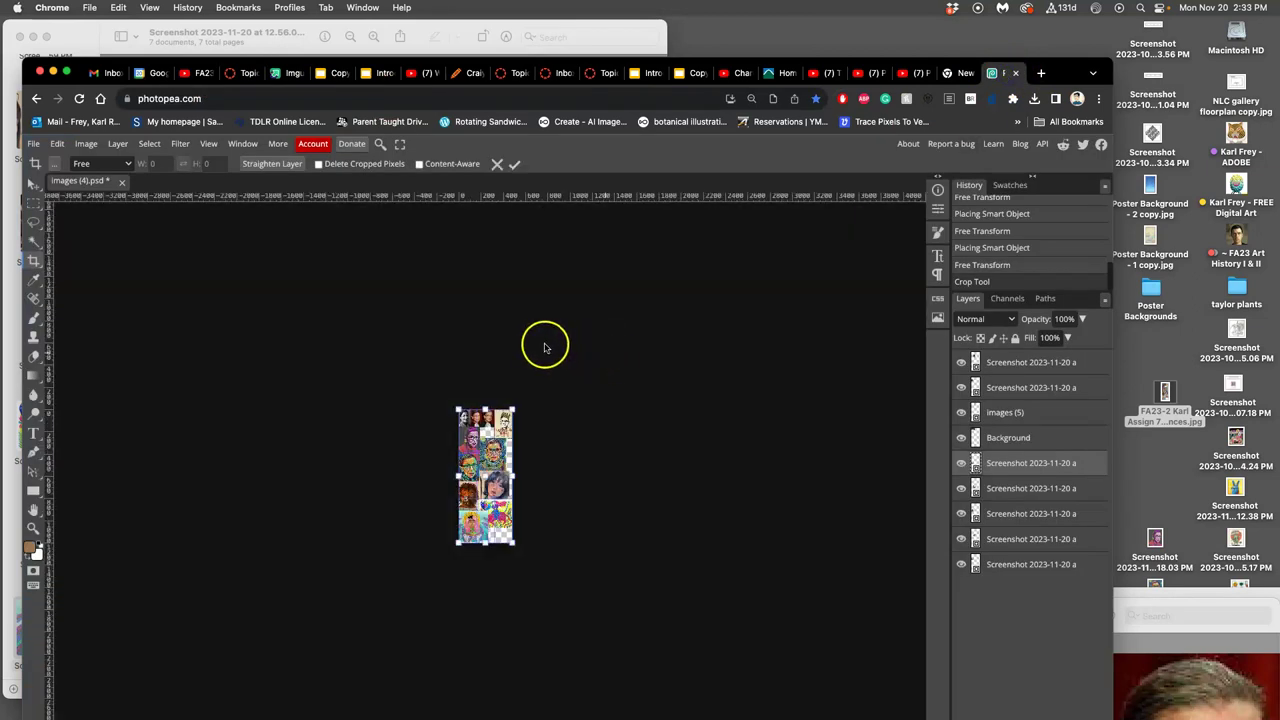
click(121, 181)
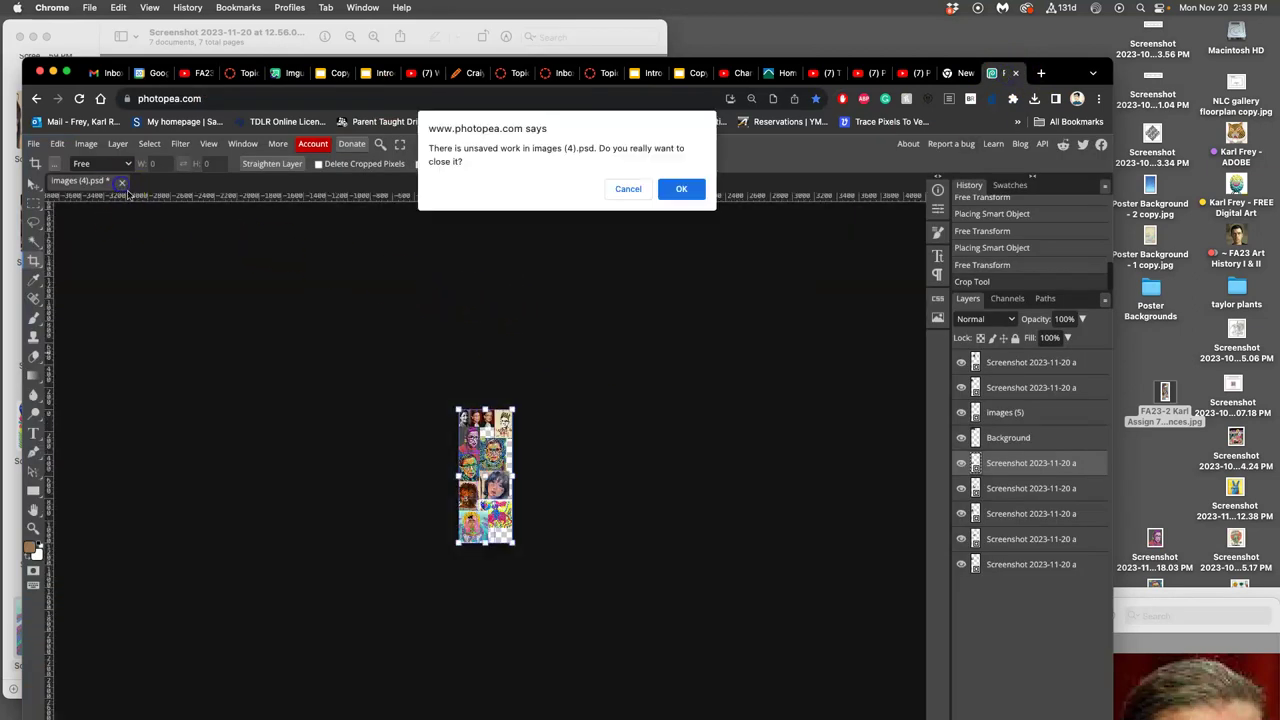
click(684, 189)
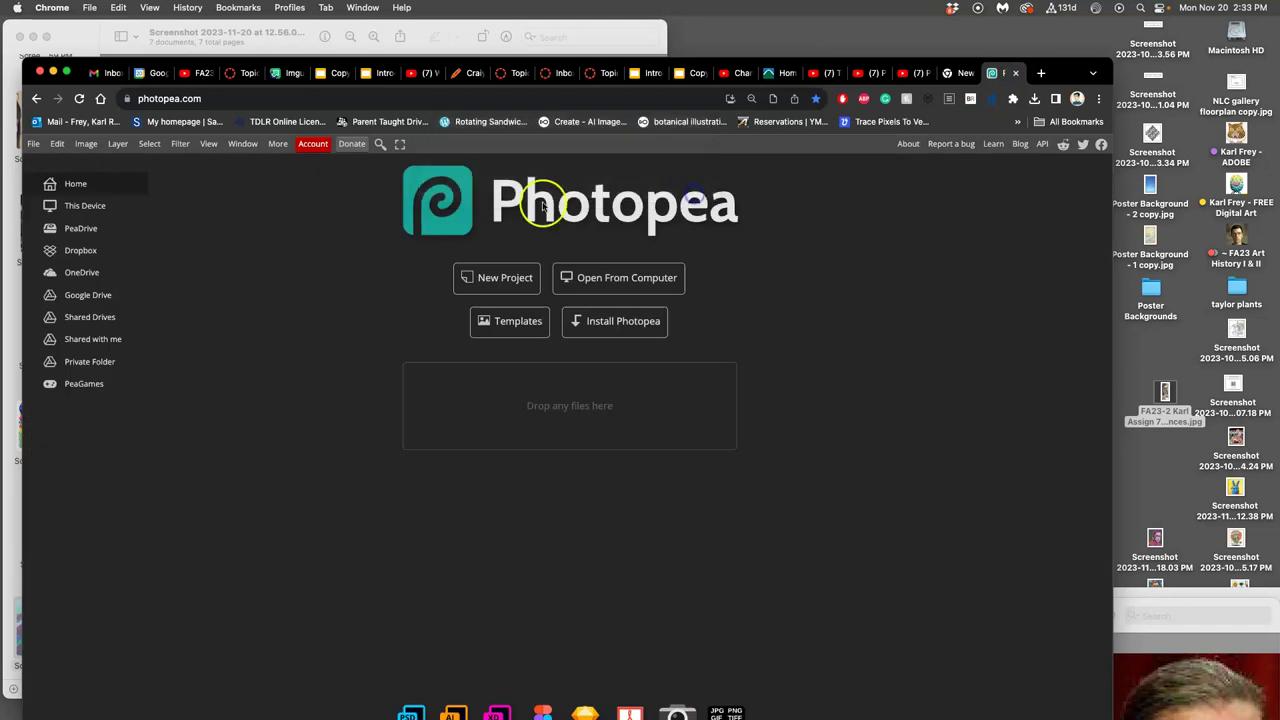
Start a new project measured in inches with width 11 and height 14.
click(34, 145)
click(48, 163)
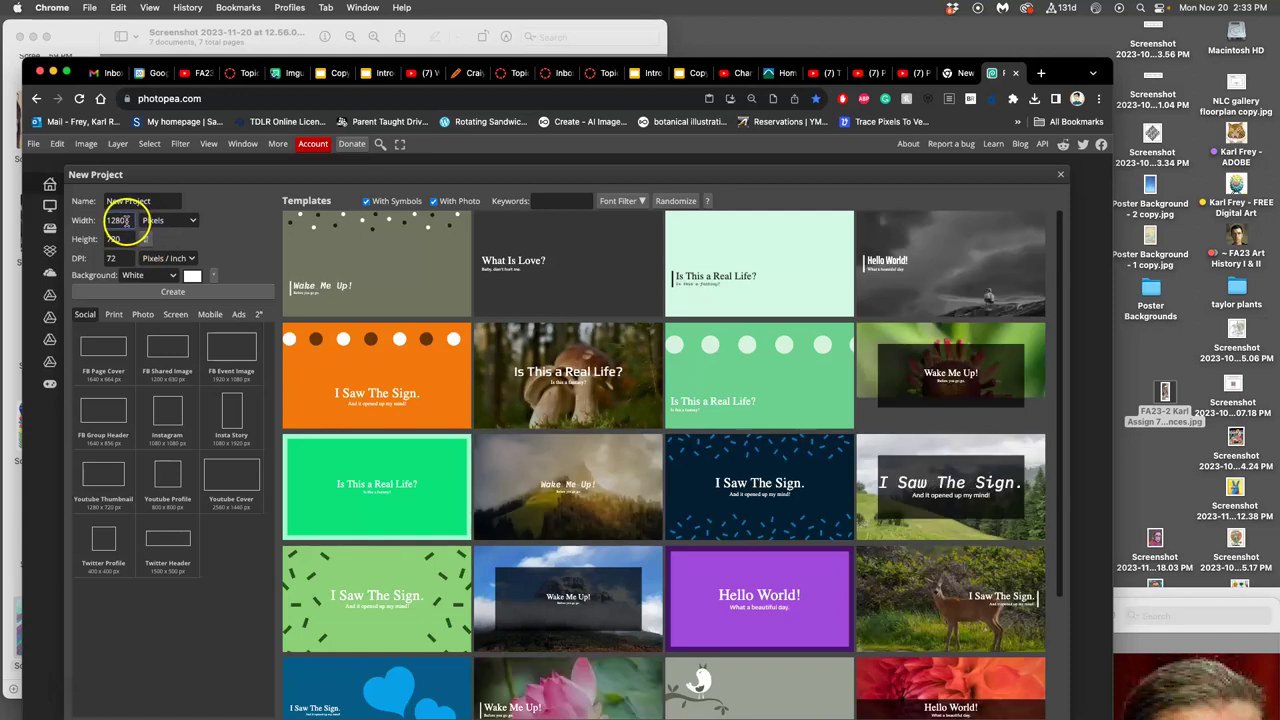
click(155, 222)
click(160, 262)
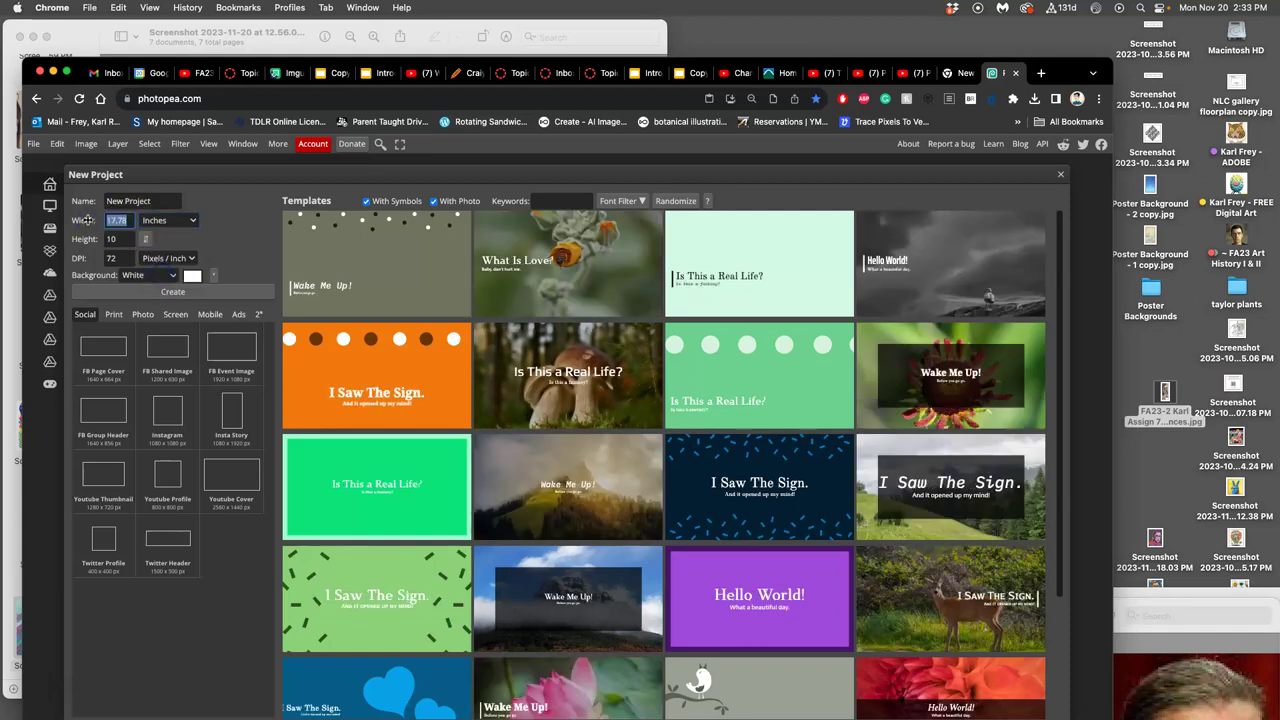
text(11)
key(Tab)
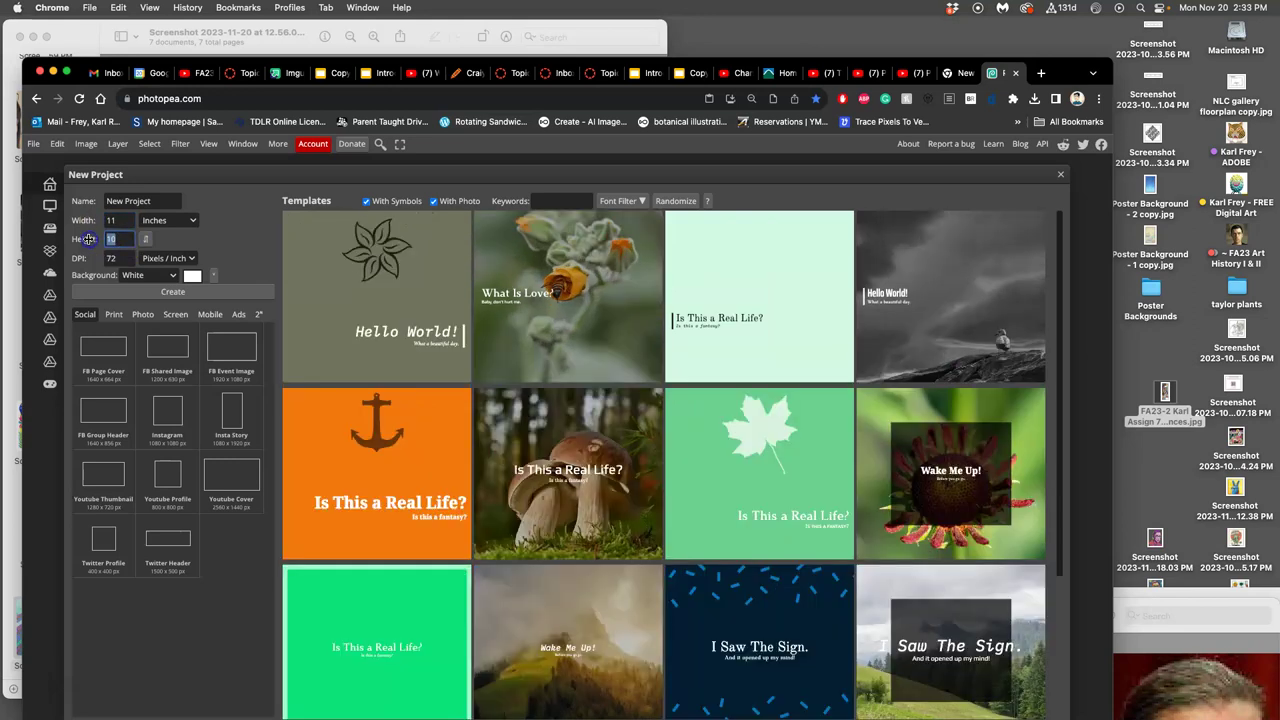
text(14)
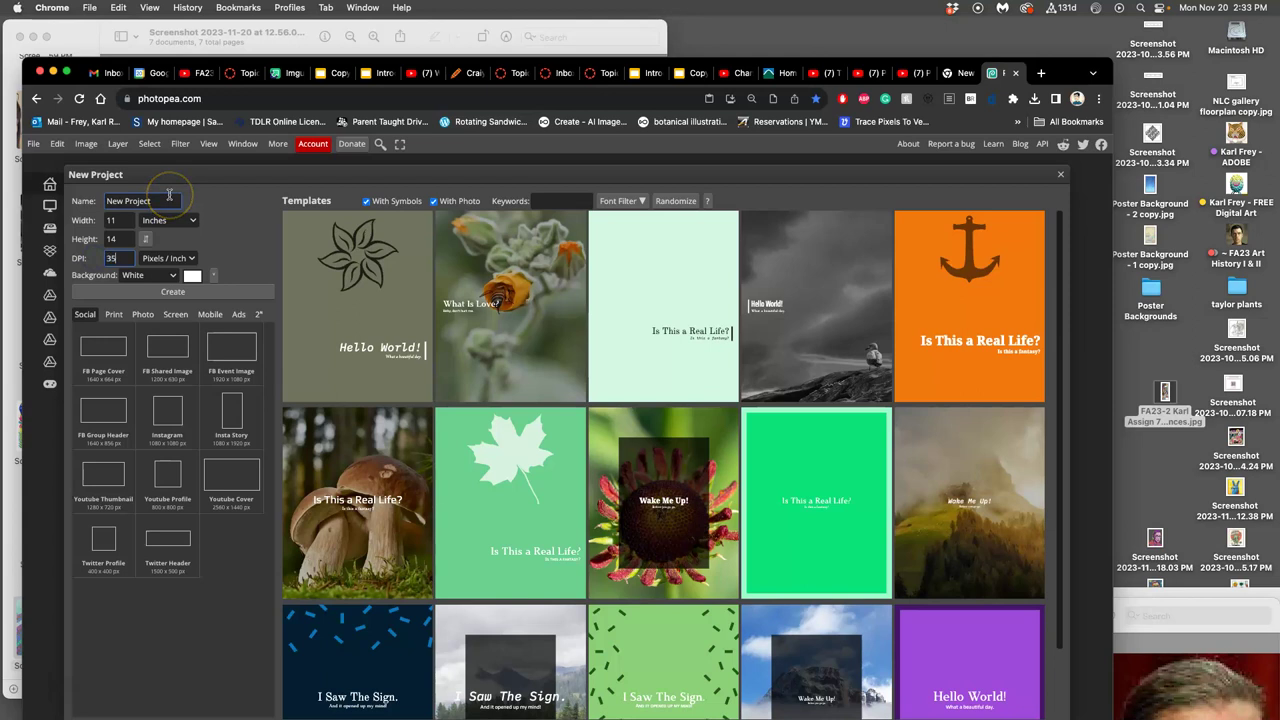
Create the document and use Image Size to make it 11 × 14 inches at 350 DPI.
click(186, 290)
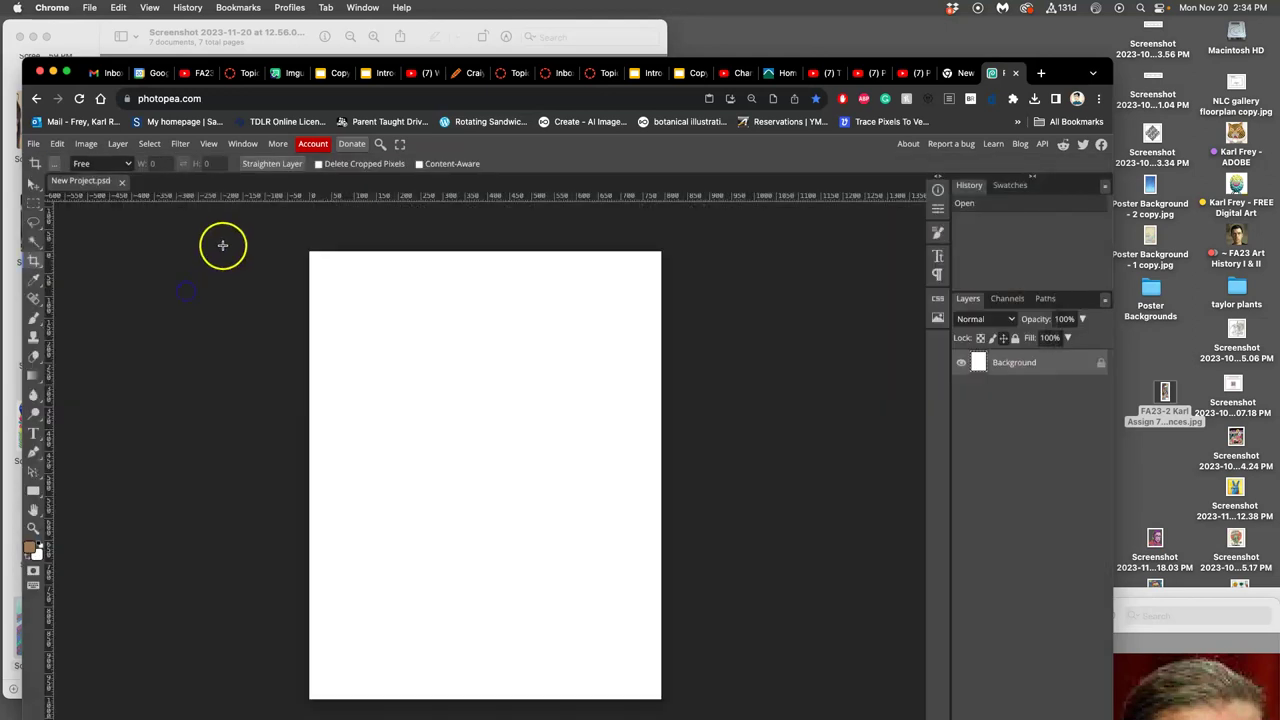
click(86, 143)
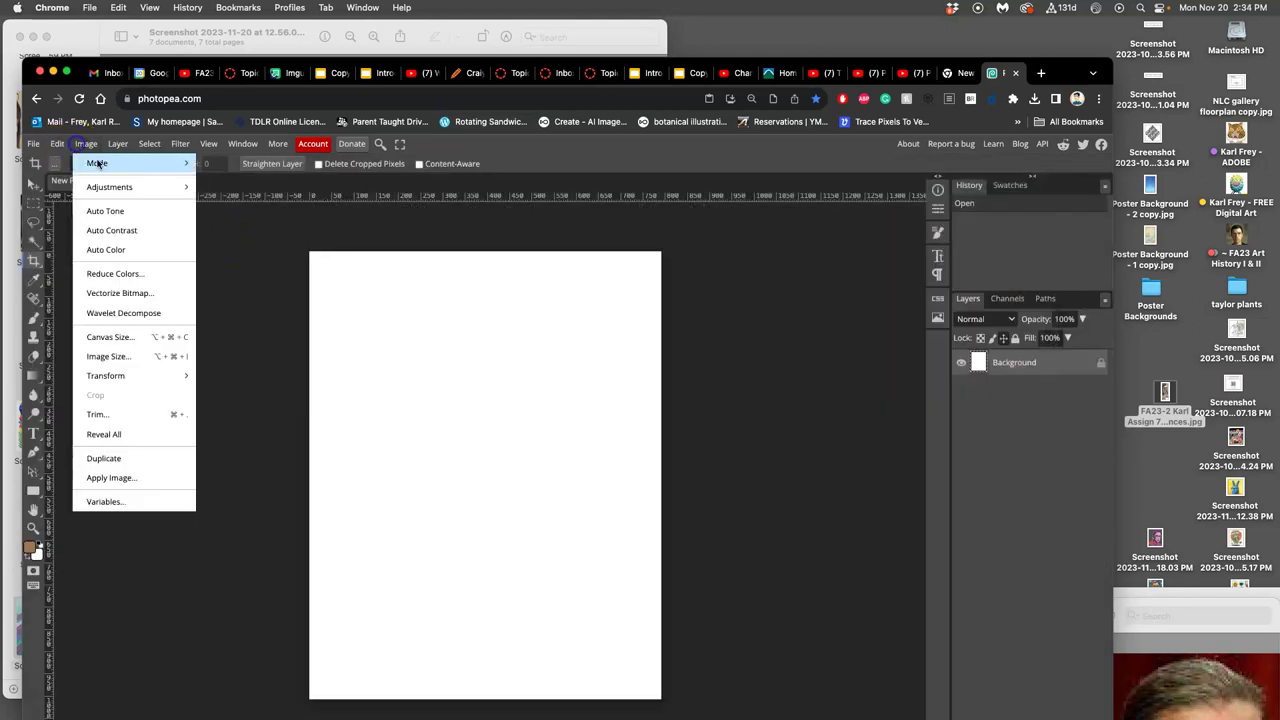
click(120, 356)
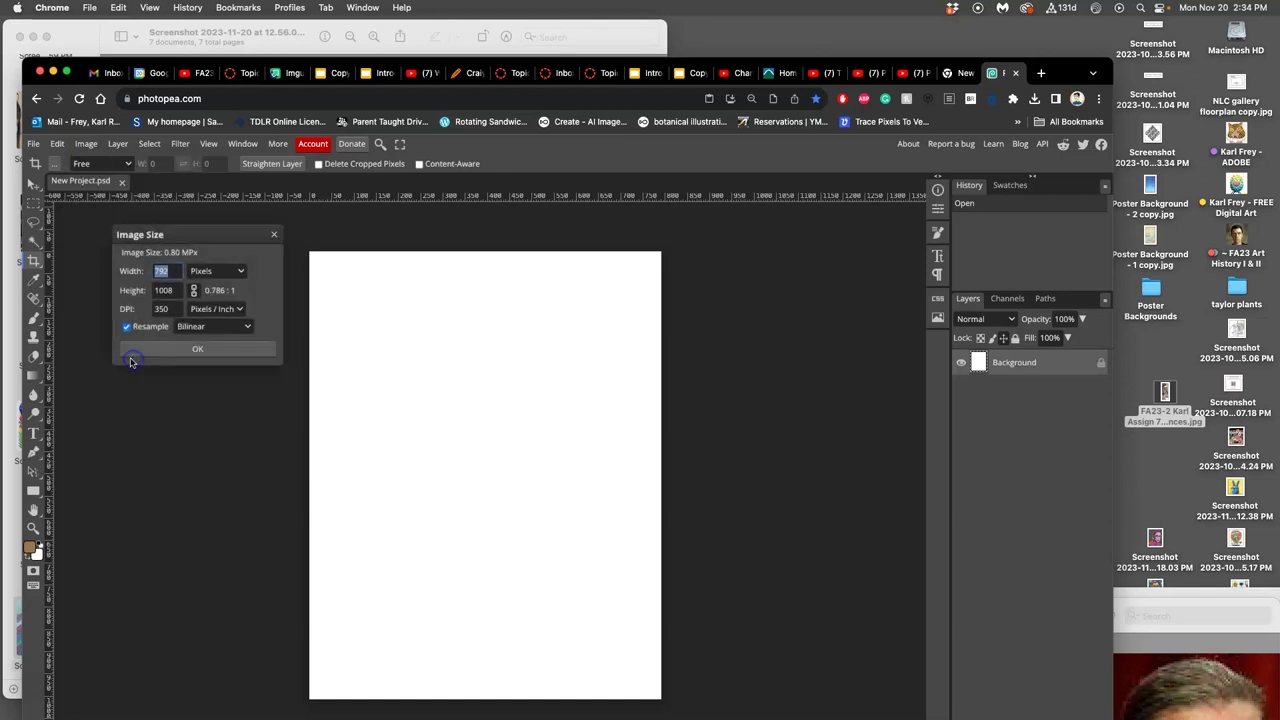
click(215, 271)
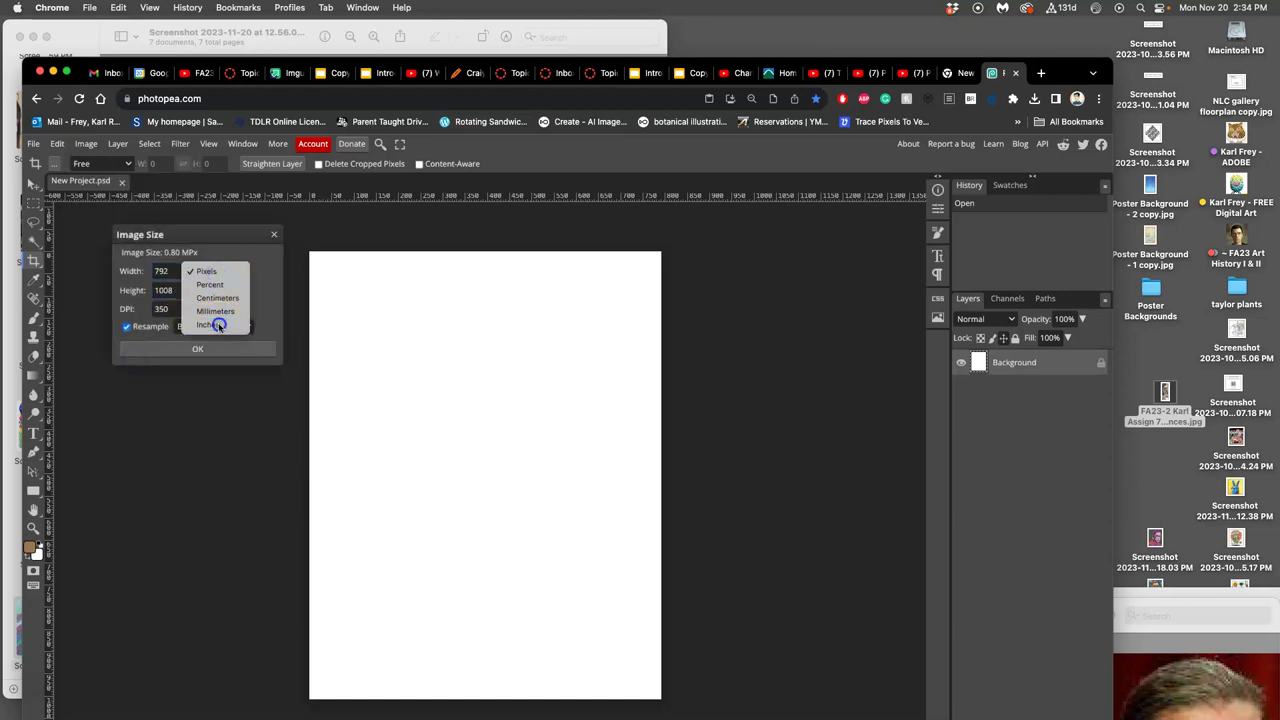
click(214, 320)
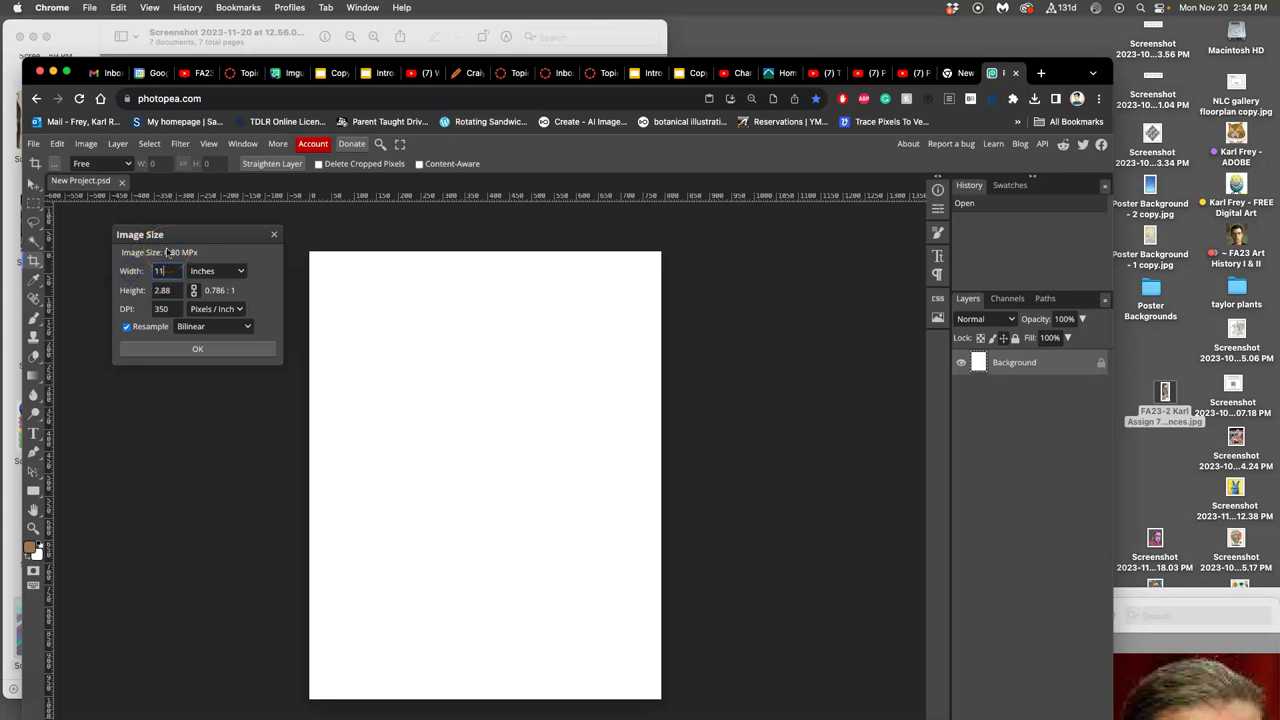
click(166, 290)
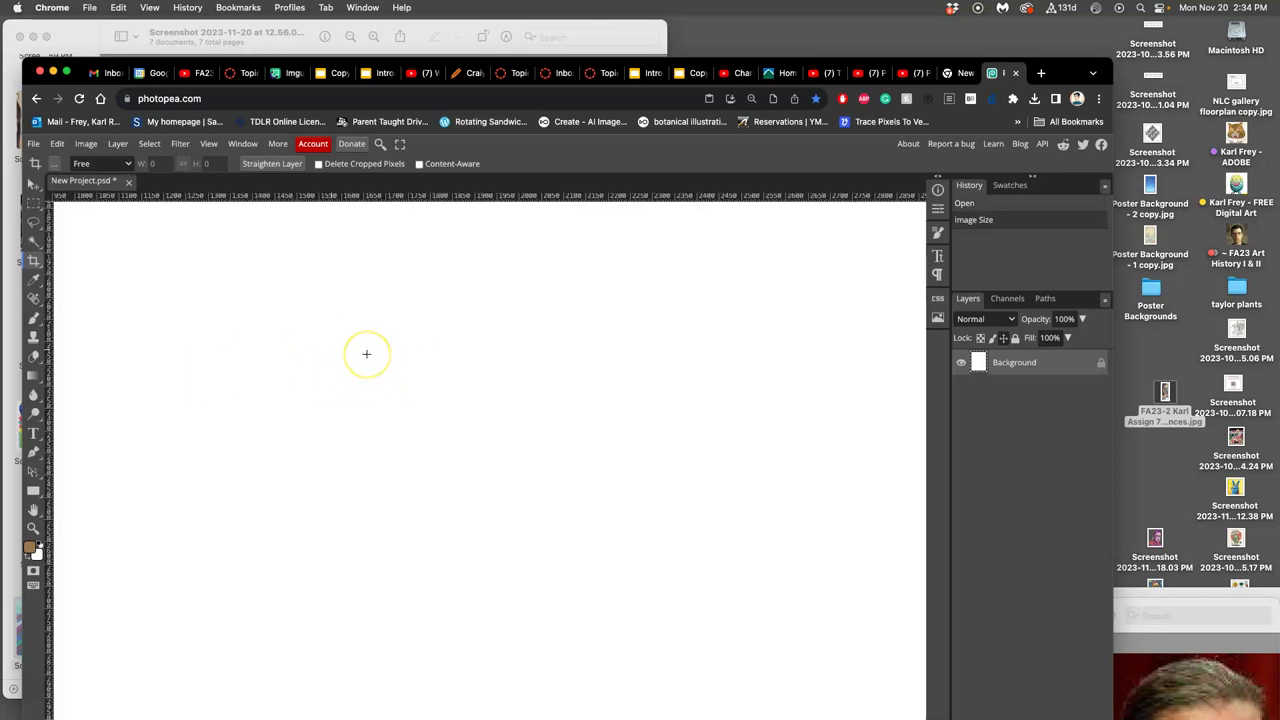
click(366, 354)
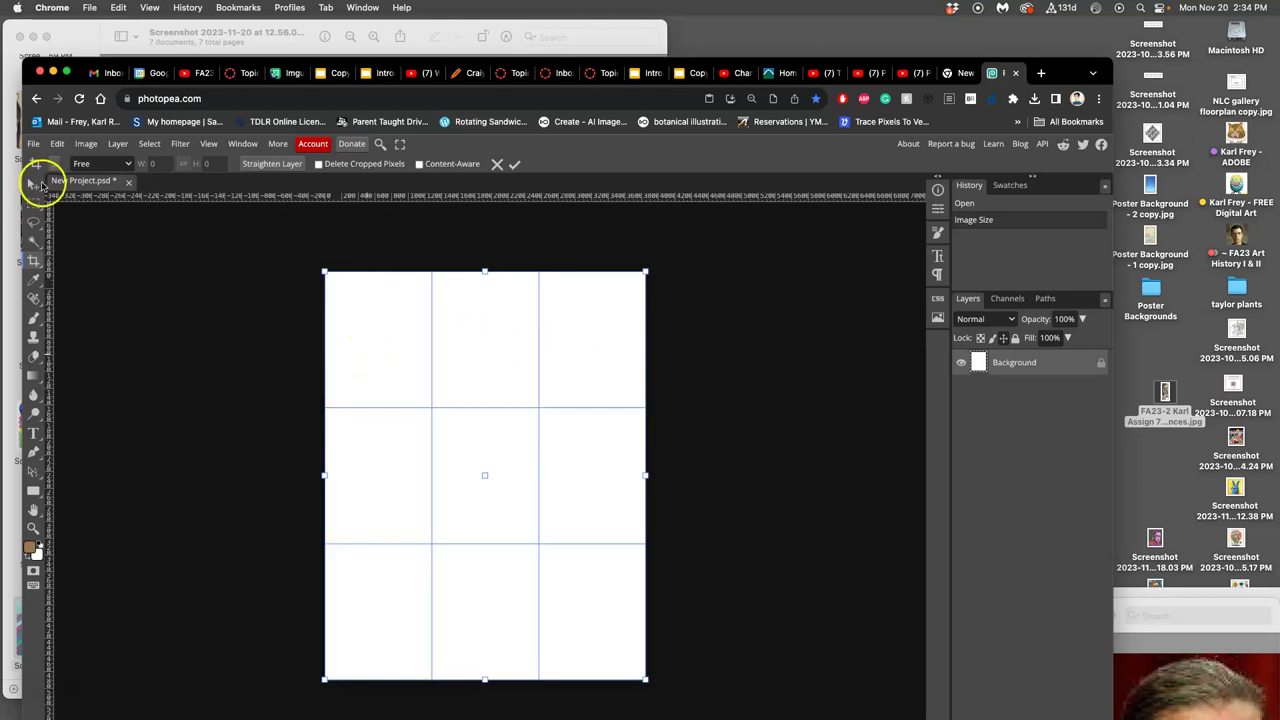
click(34, 184)
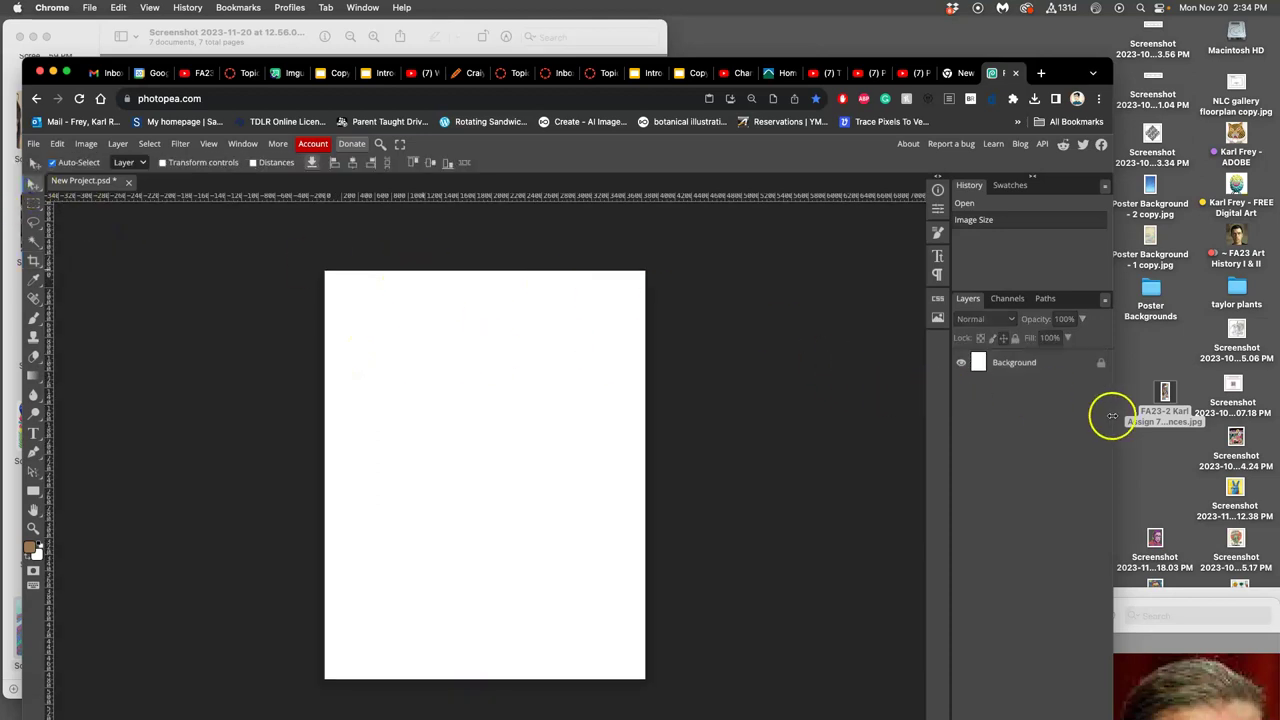